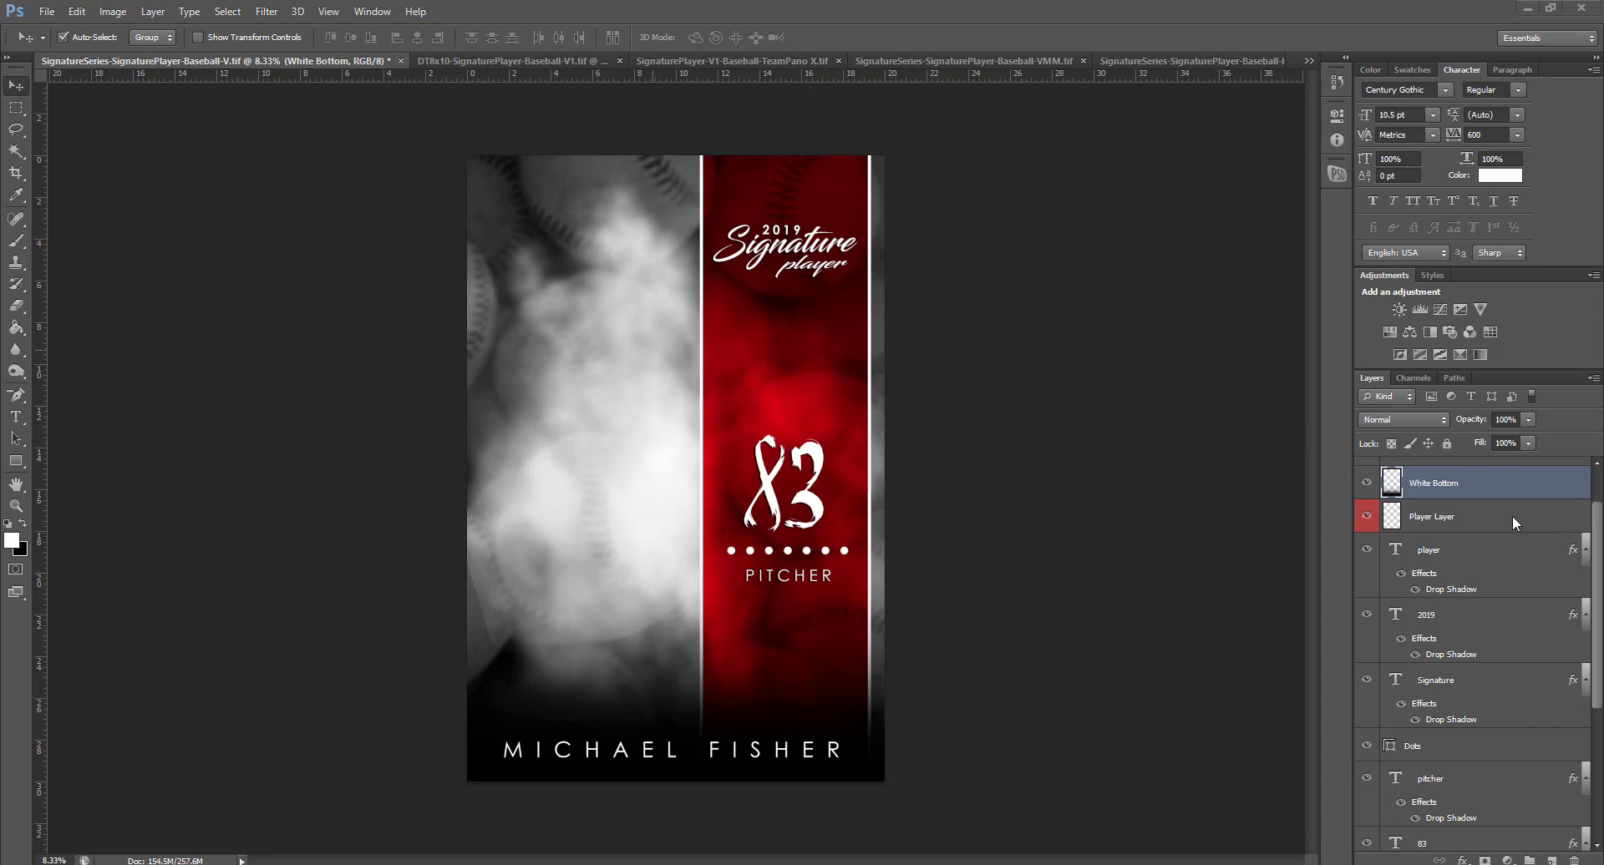
left_click(1478, 519)
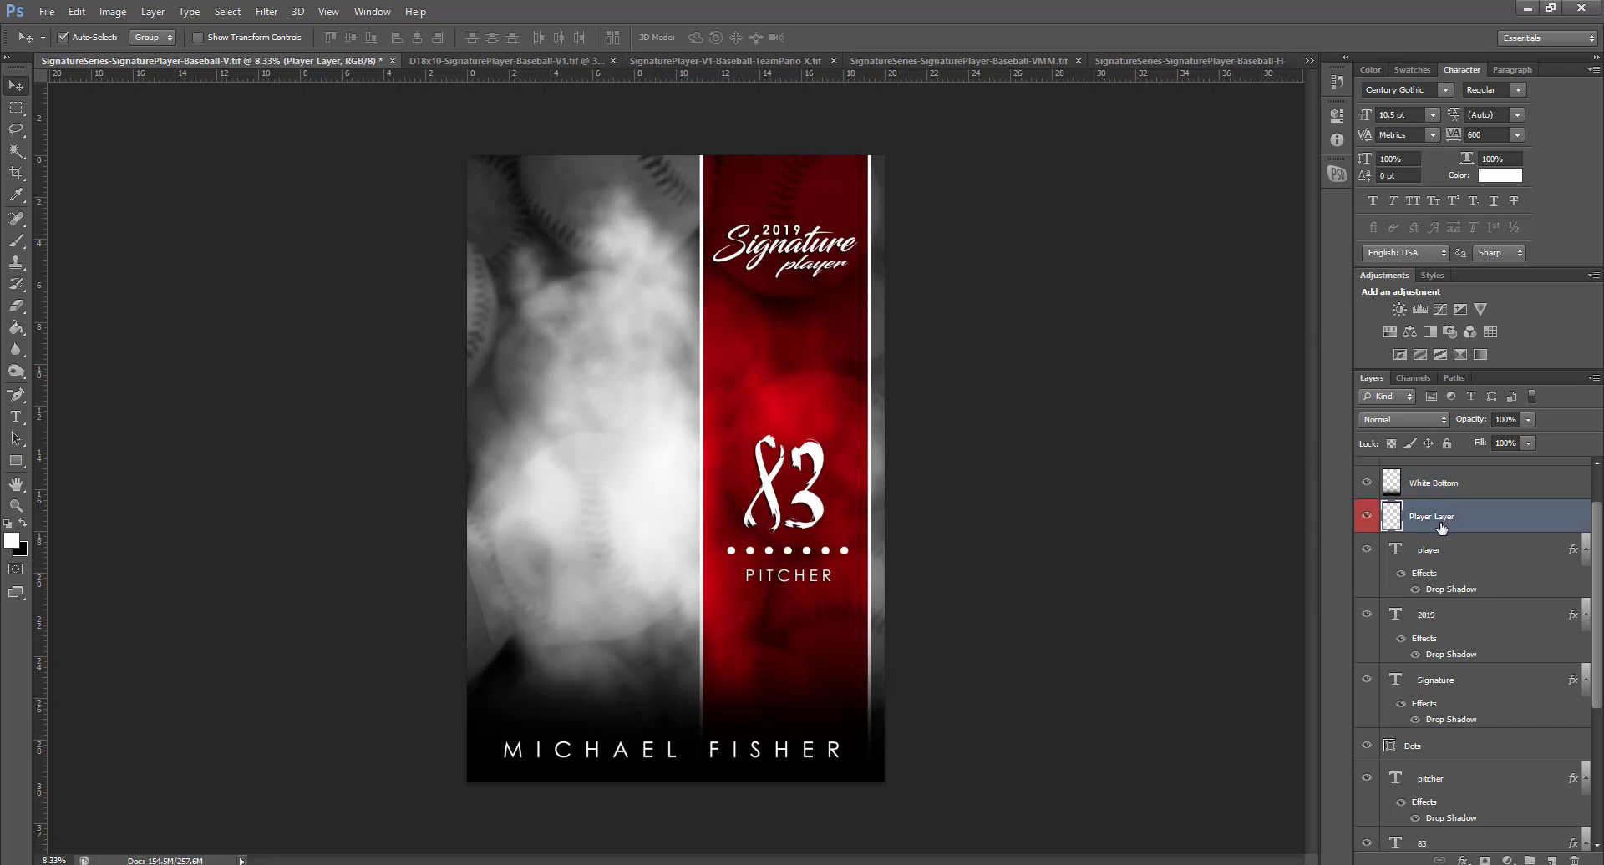
scroll(1441, 555, "up", 2)
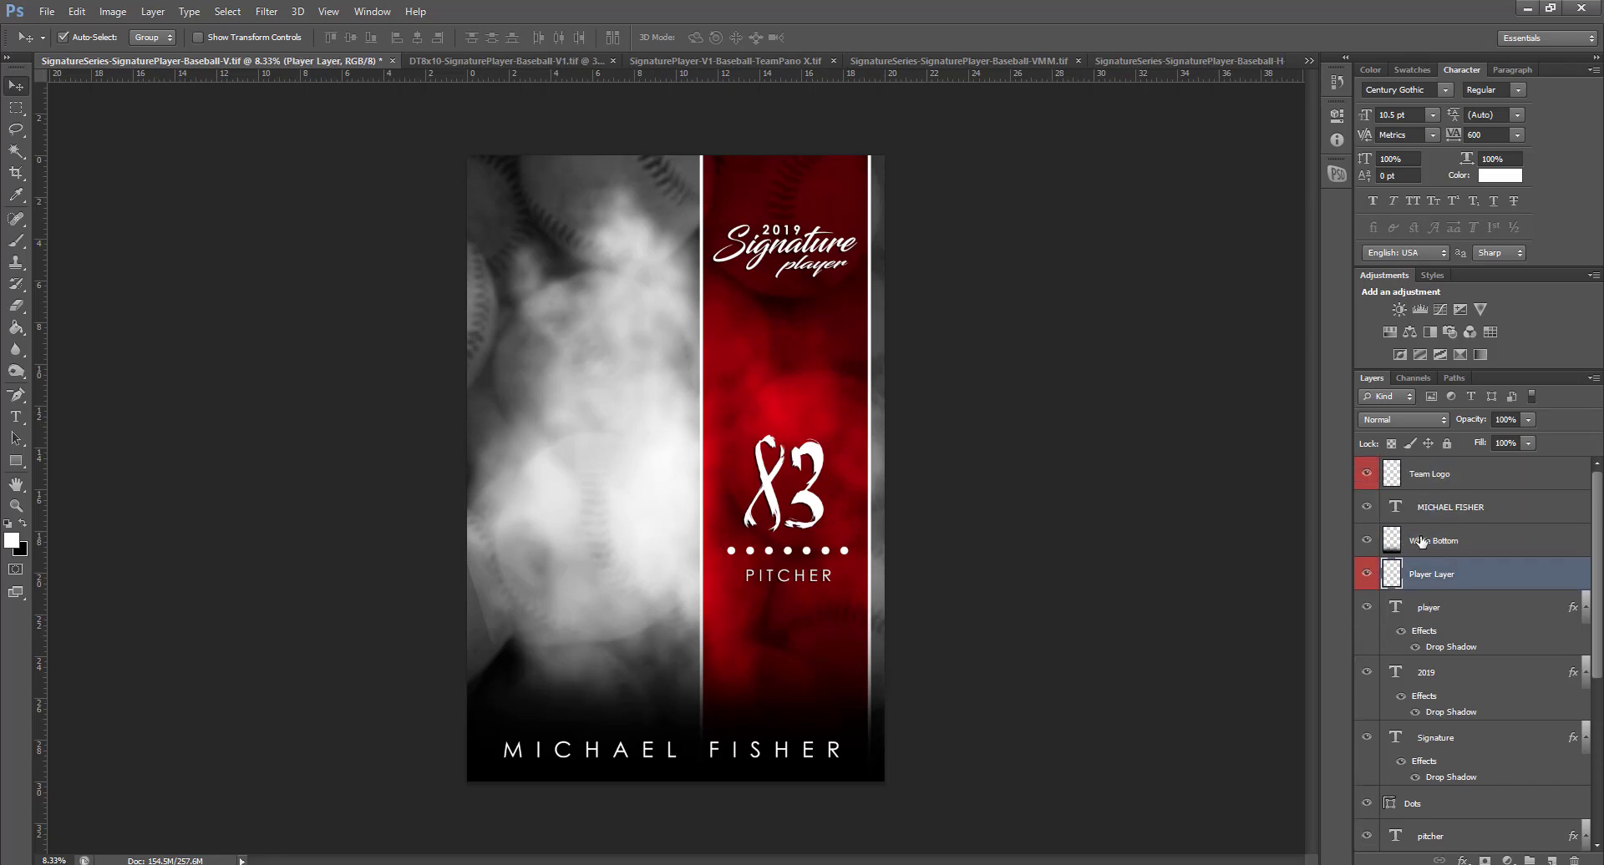
left_click(1467, 478)
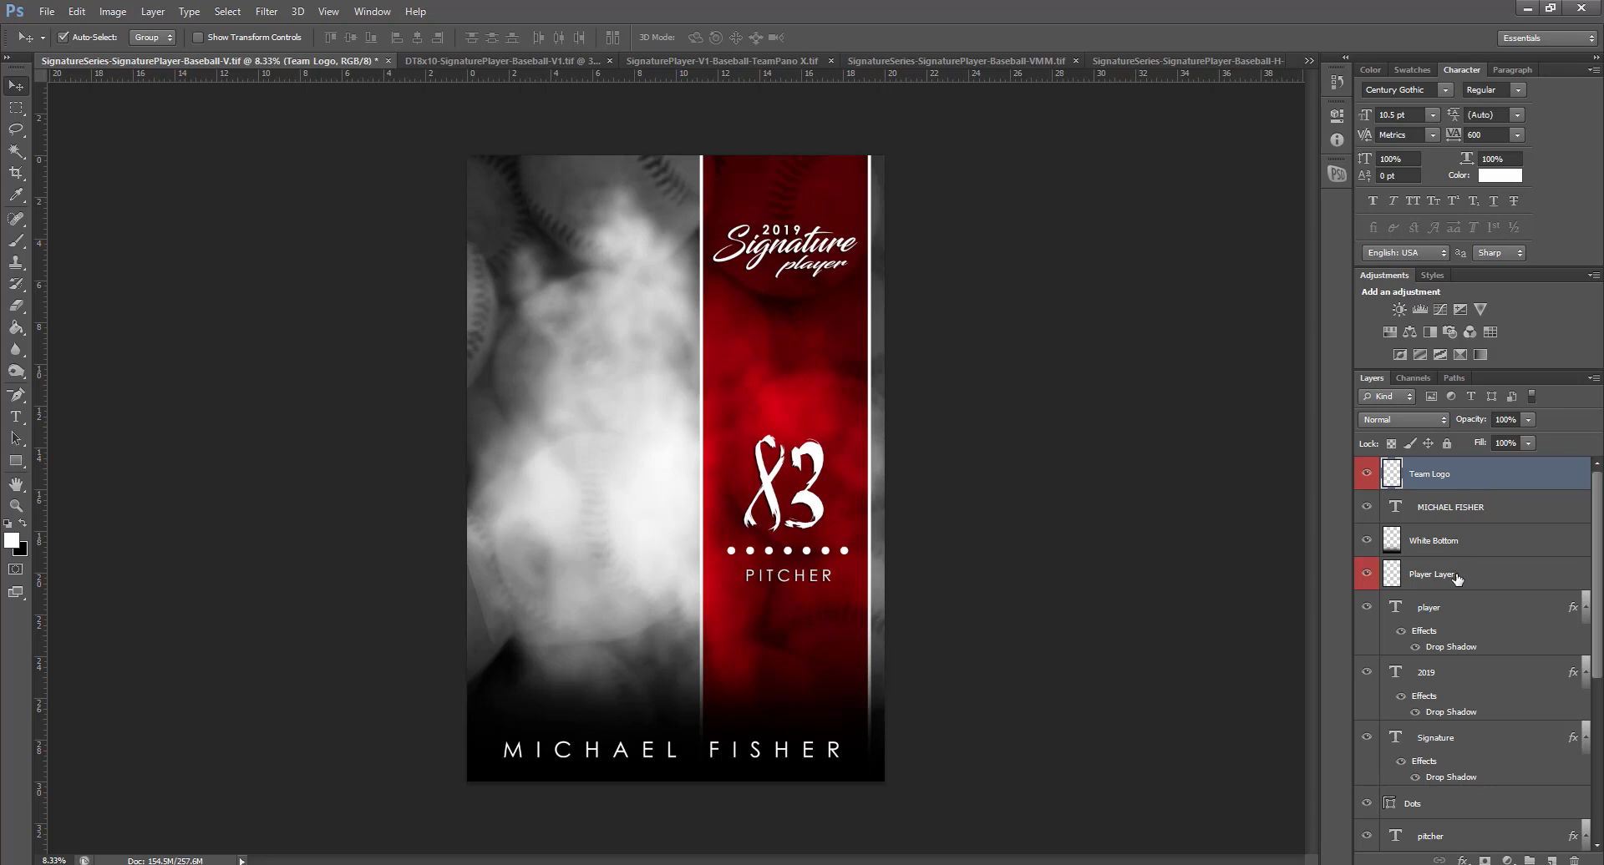
left_click(1455, 576)
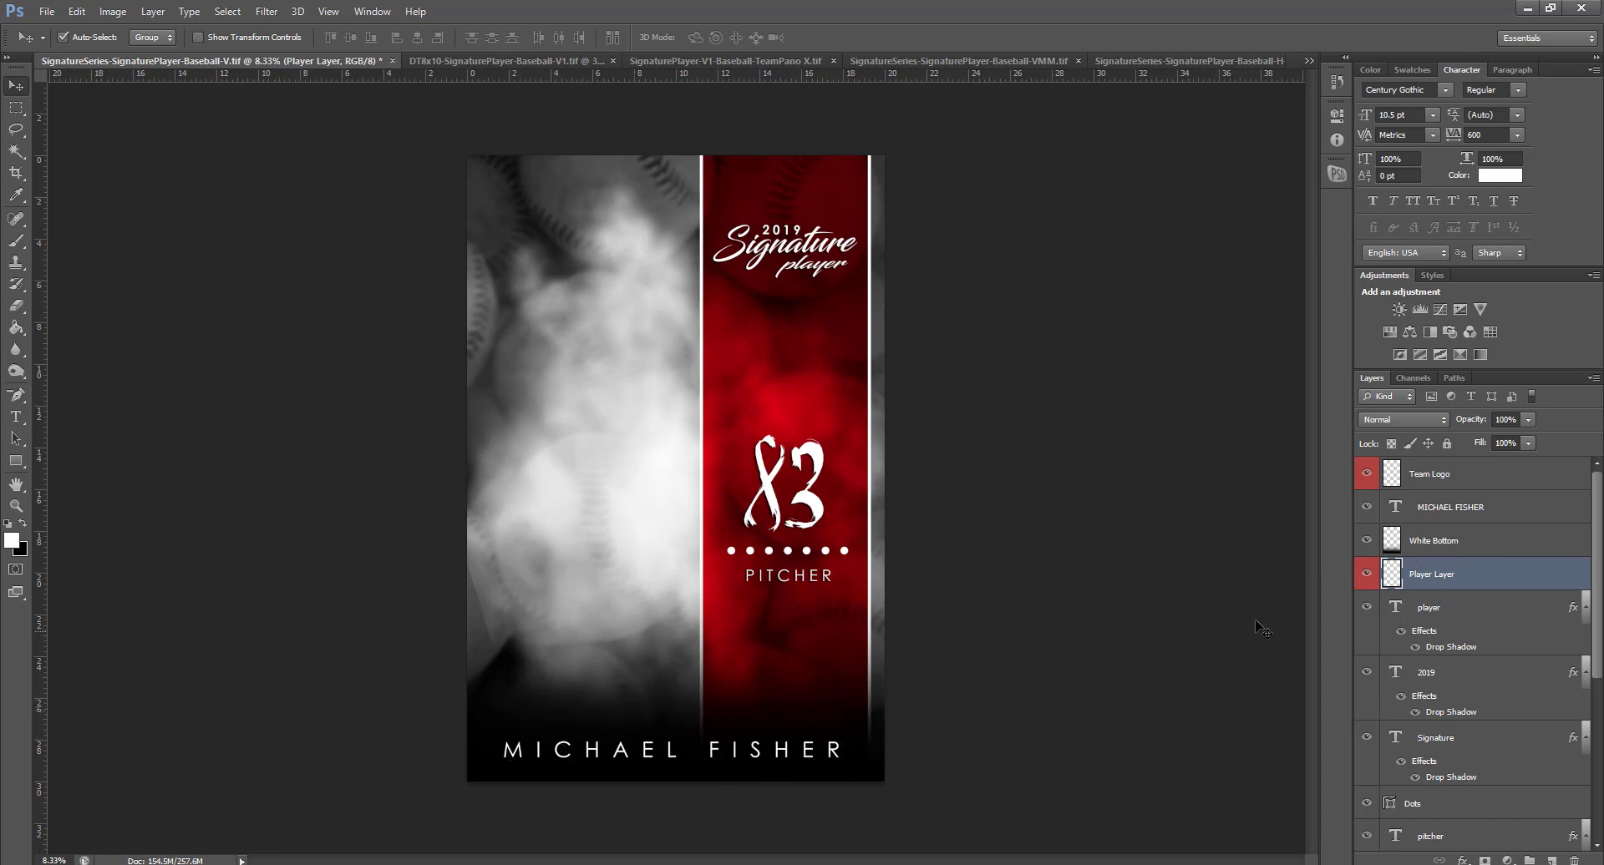
left_click(1471, 541)
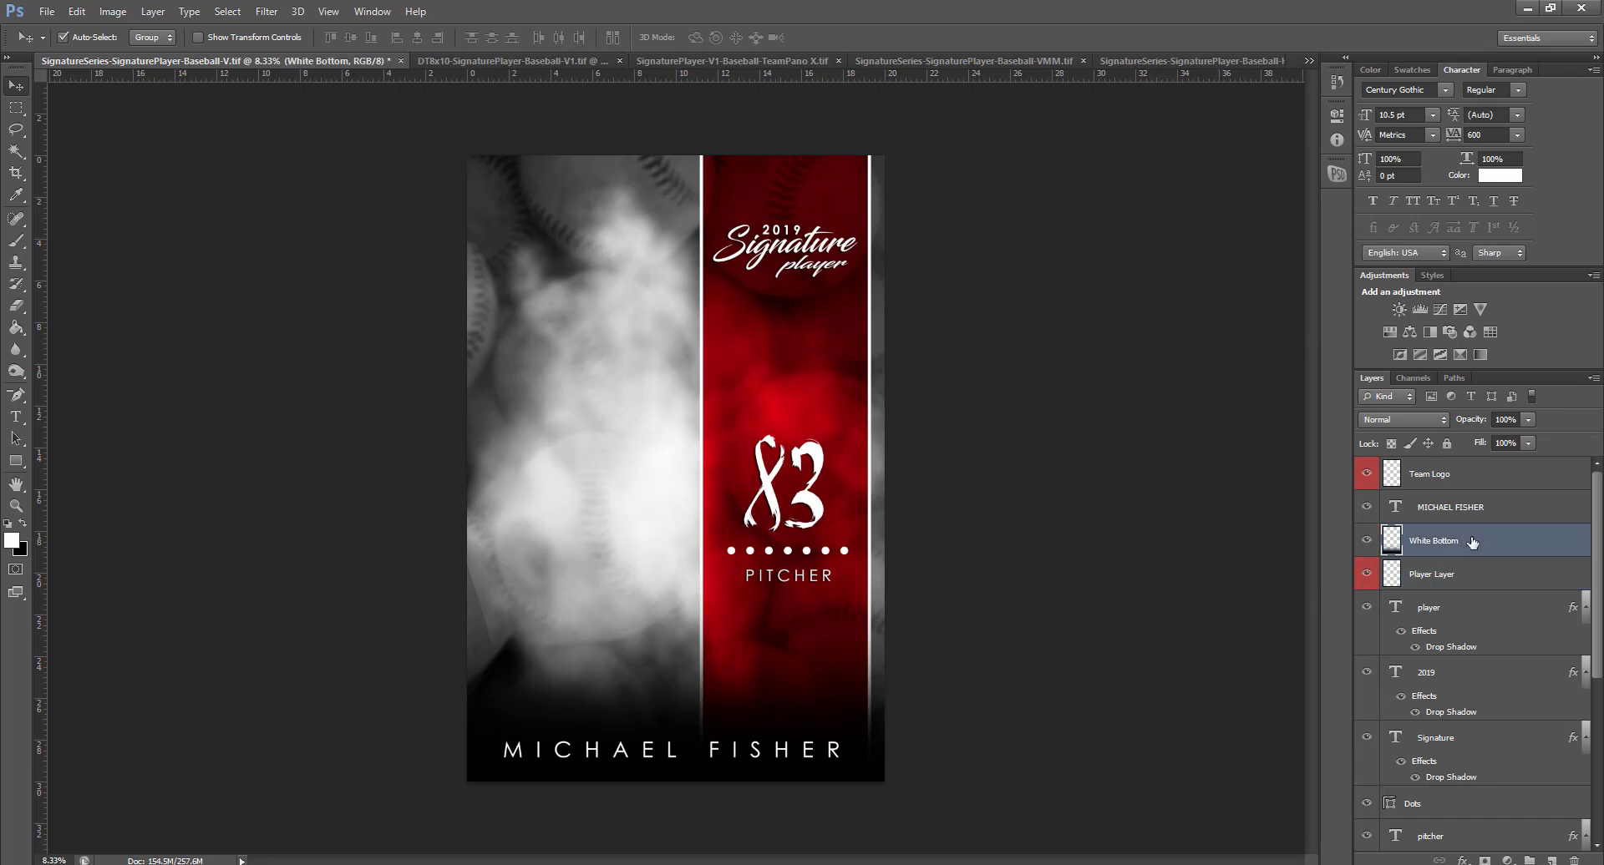
key("ctrl+i")
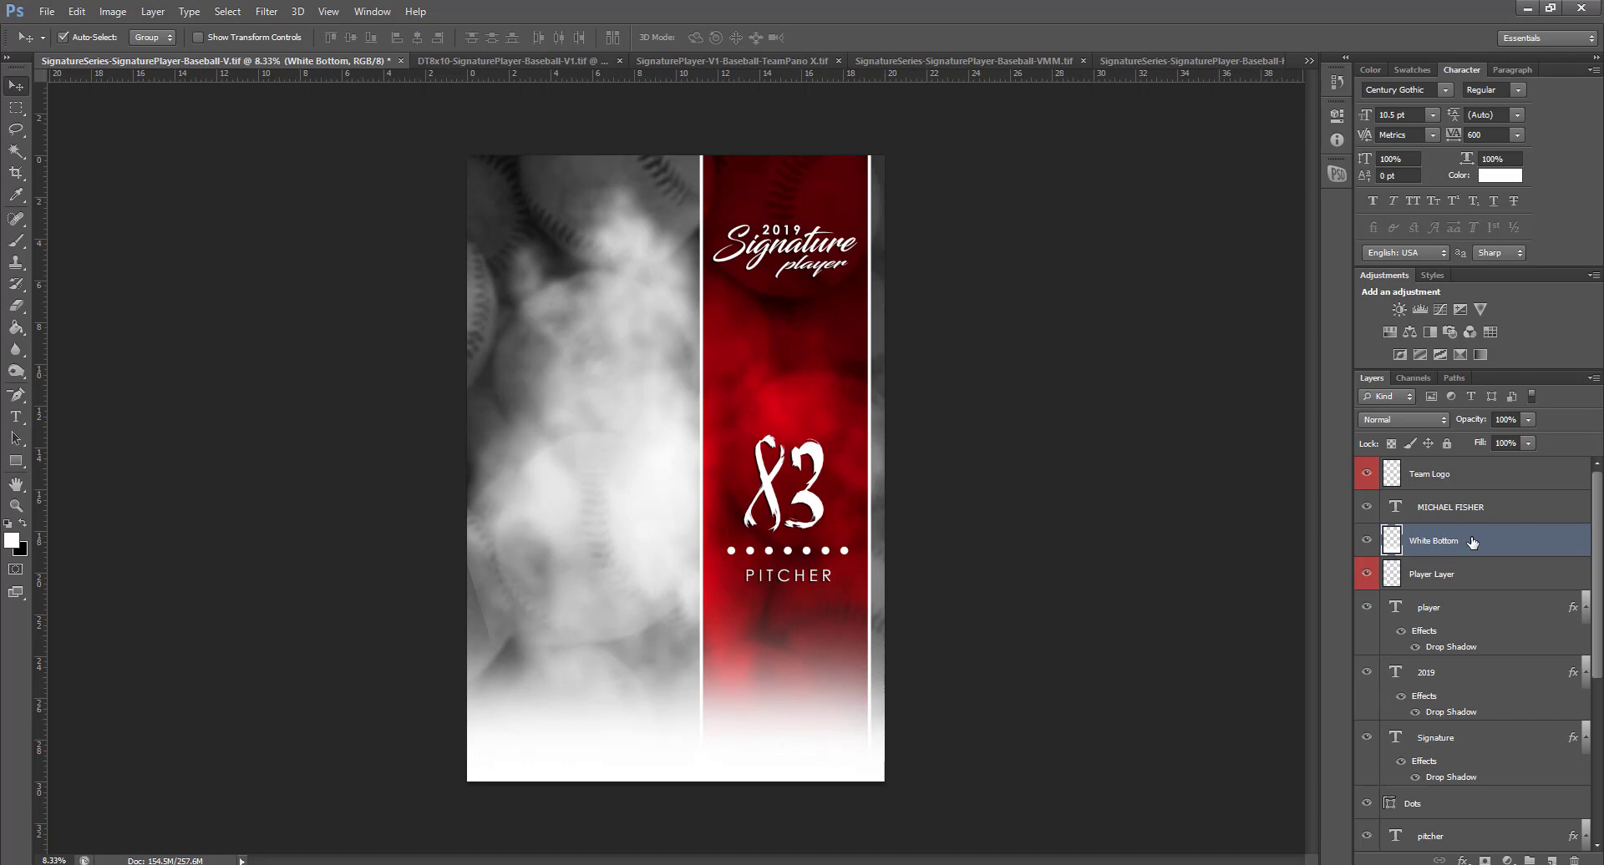
key("ctrl+i")
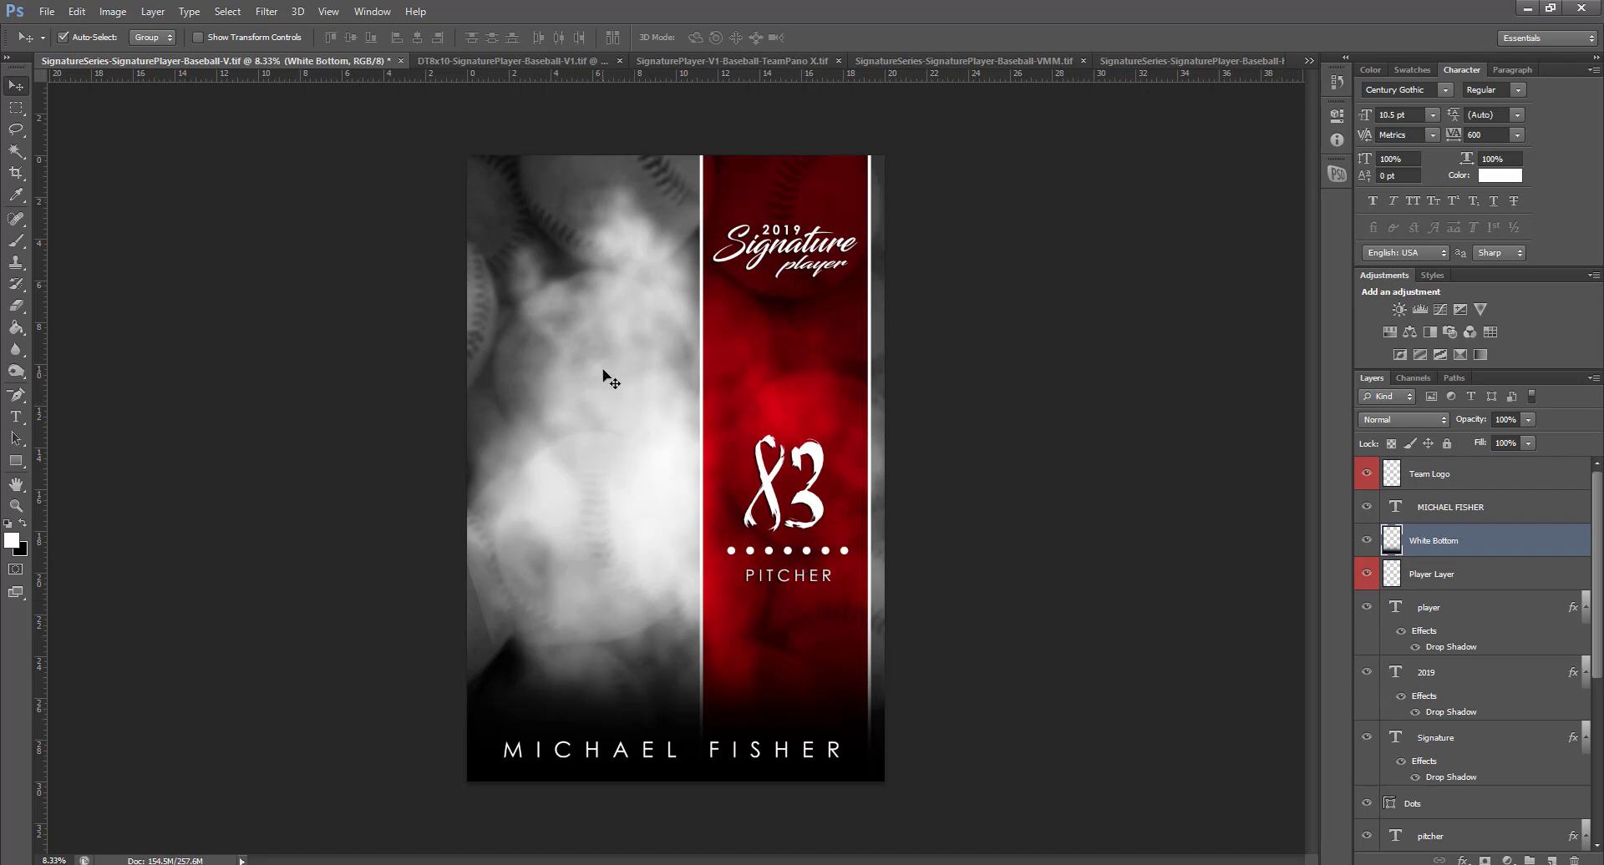
Change the year on the card from 2019 to 2020
left_click(16, 416)
left_click_drag(765, 228, 817, 223)
type("2020")
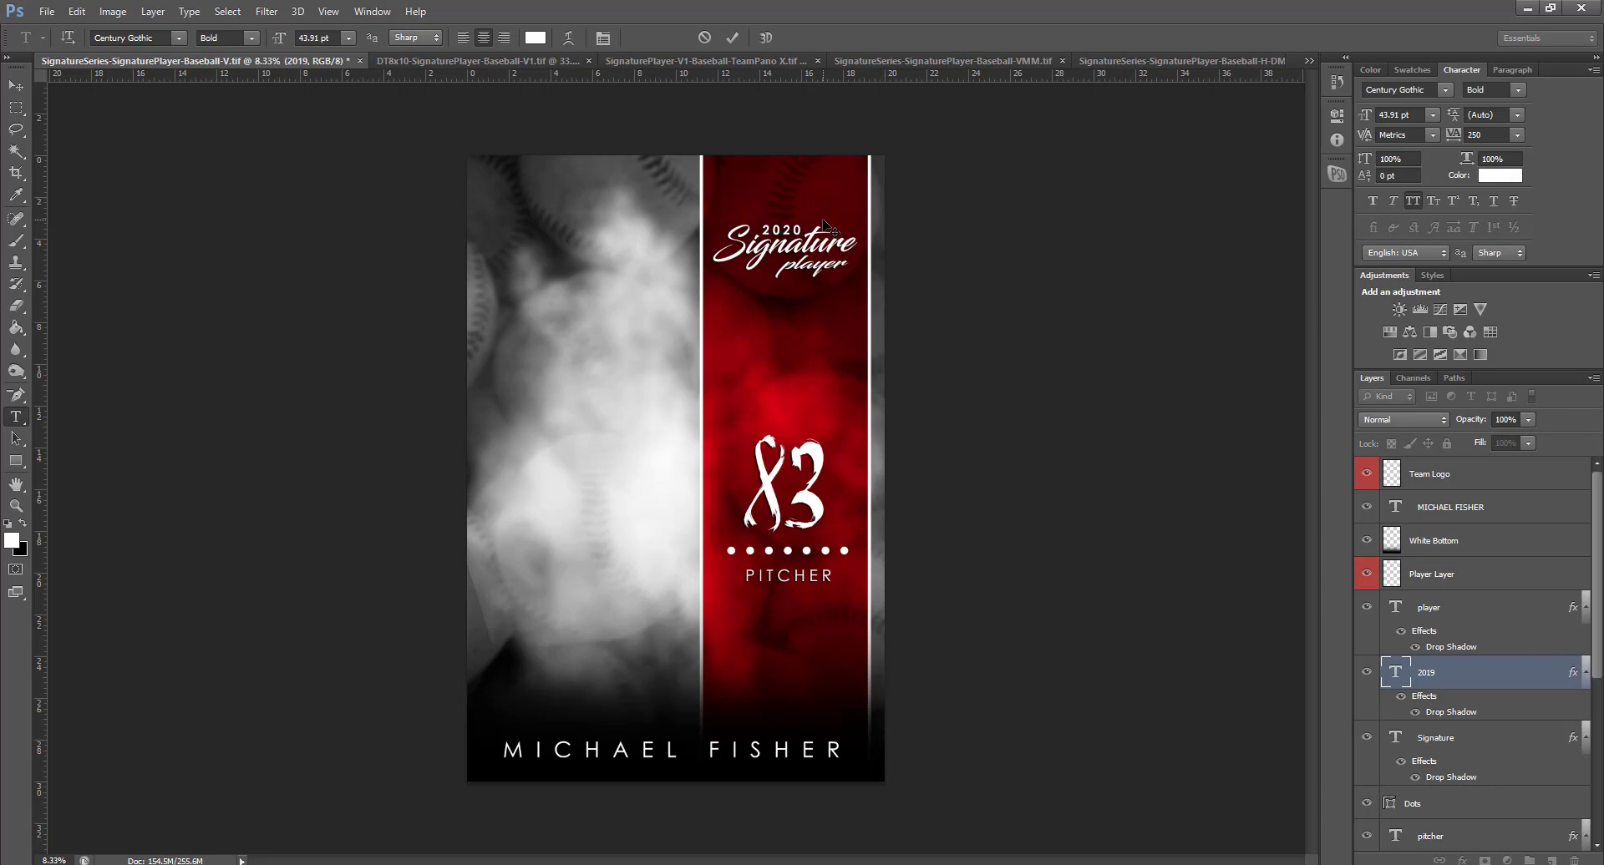
key("ctrl+Return")
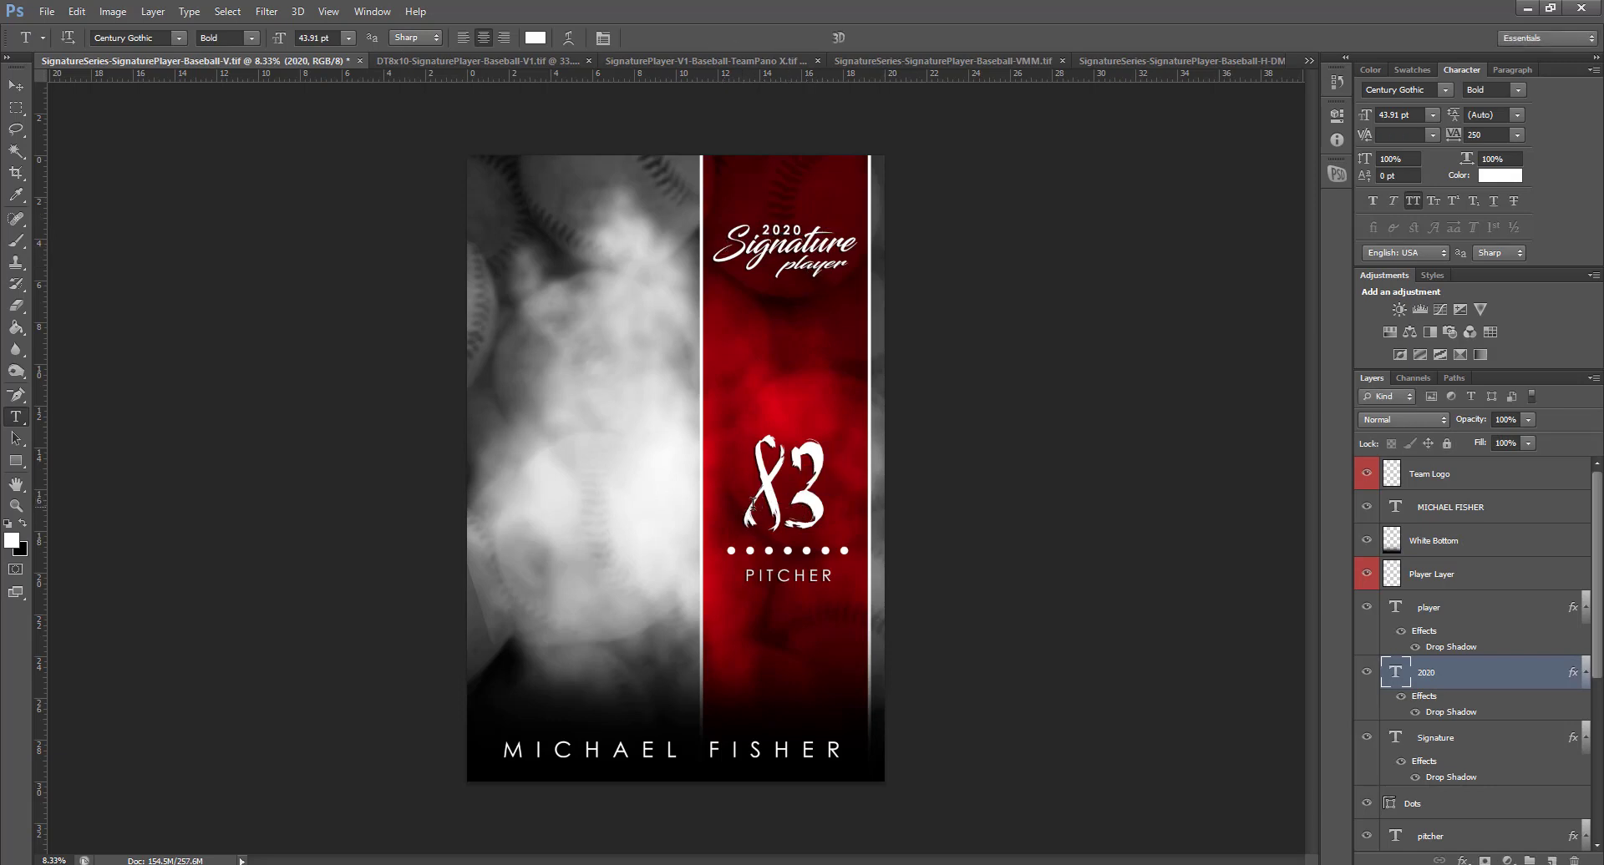
Change the jersey number from 83 to 8 and the position from PITCHER to CATCHER
left_click_drag(751, 503, 831, 501)
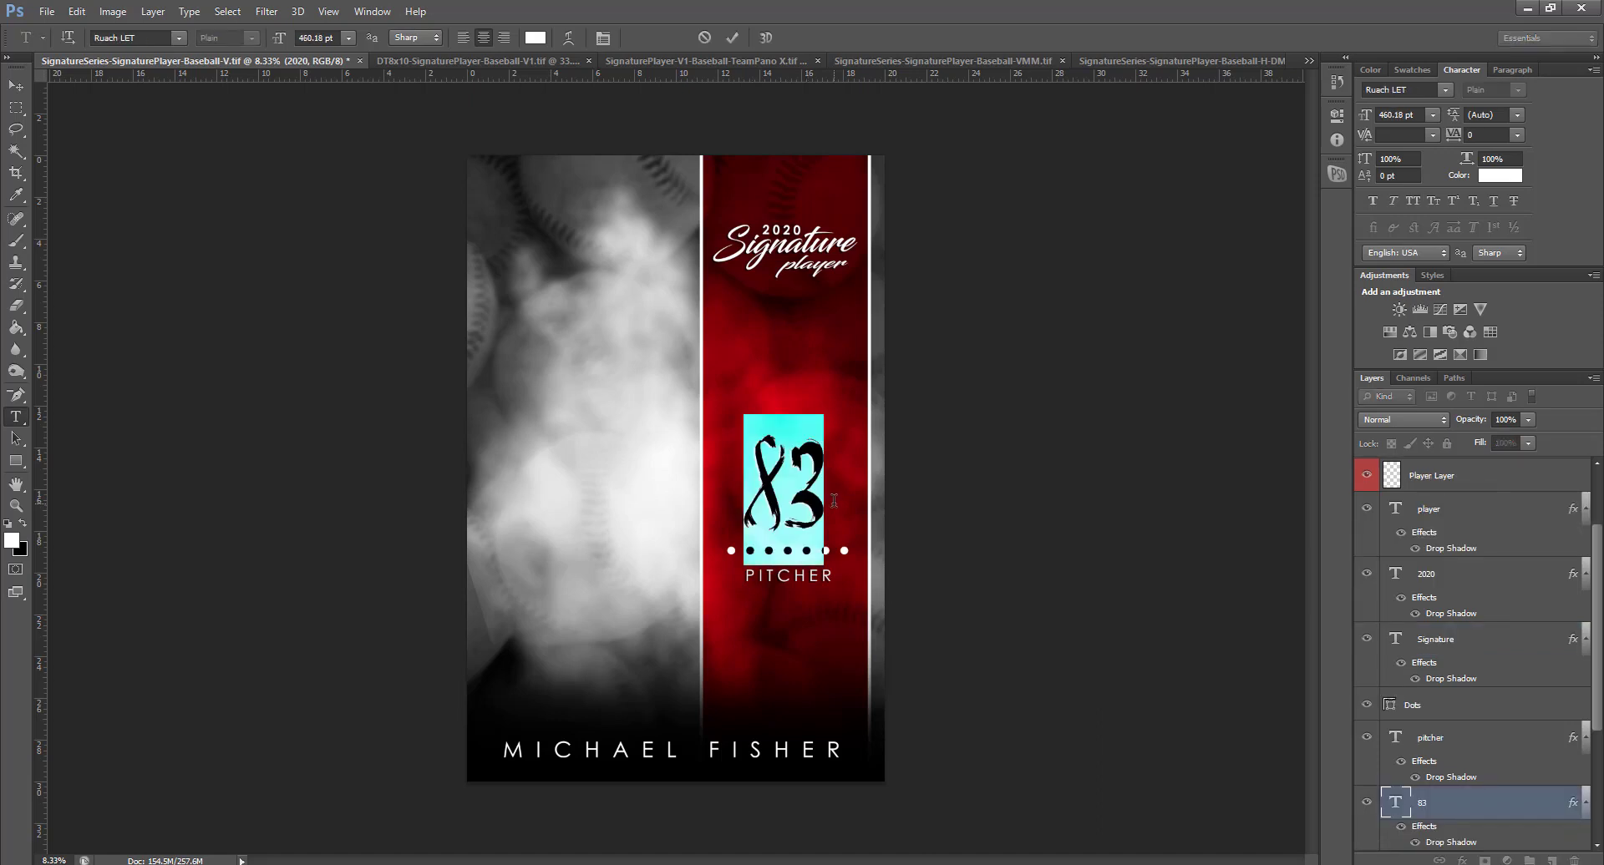
type("8")
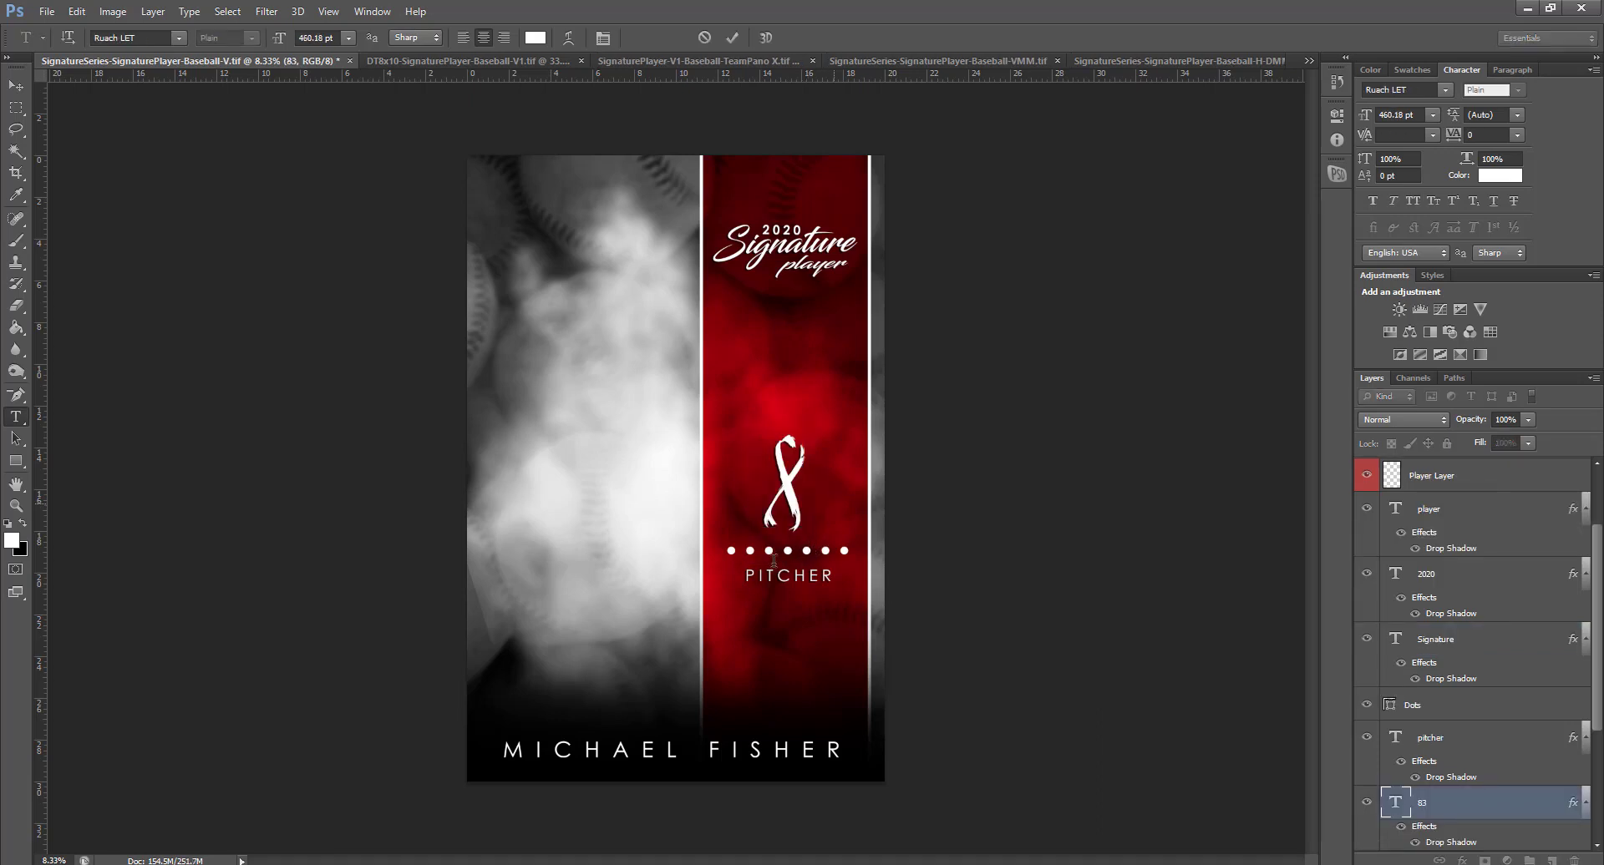
key("ctrl+Return")
left_click_drag(742, 577, 848, 567)
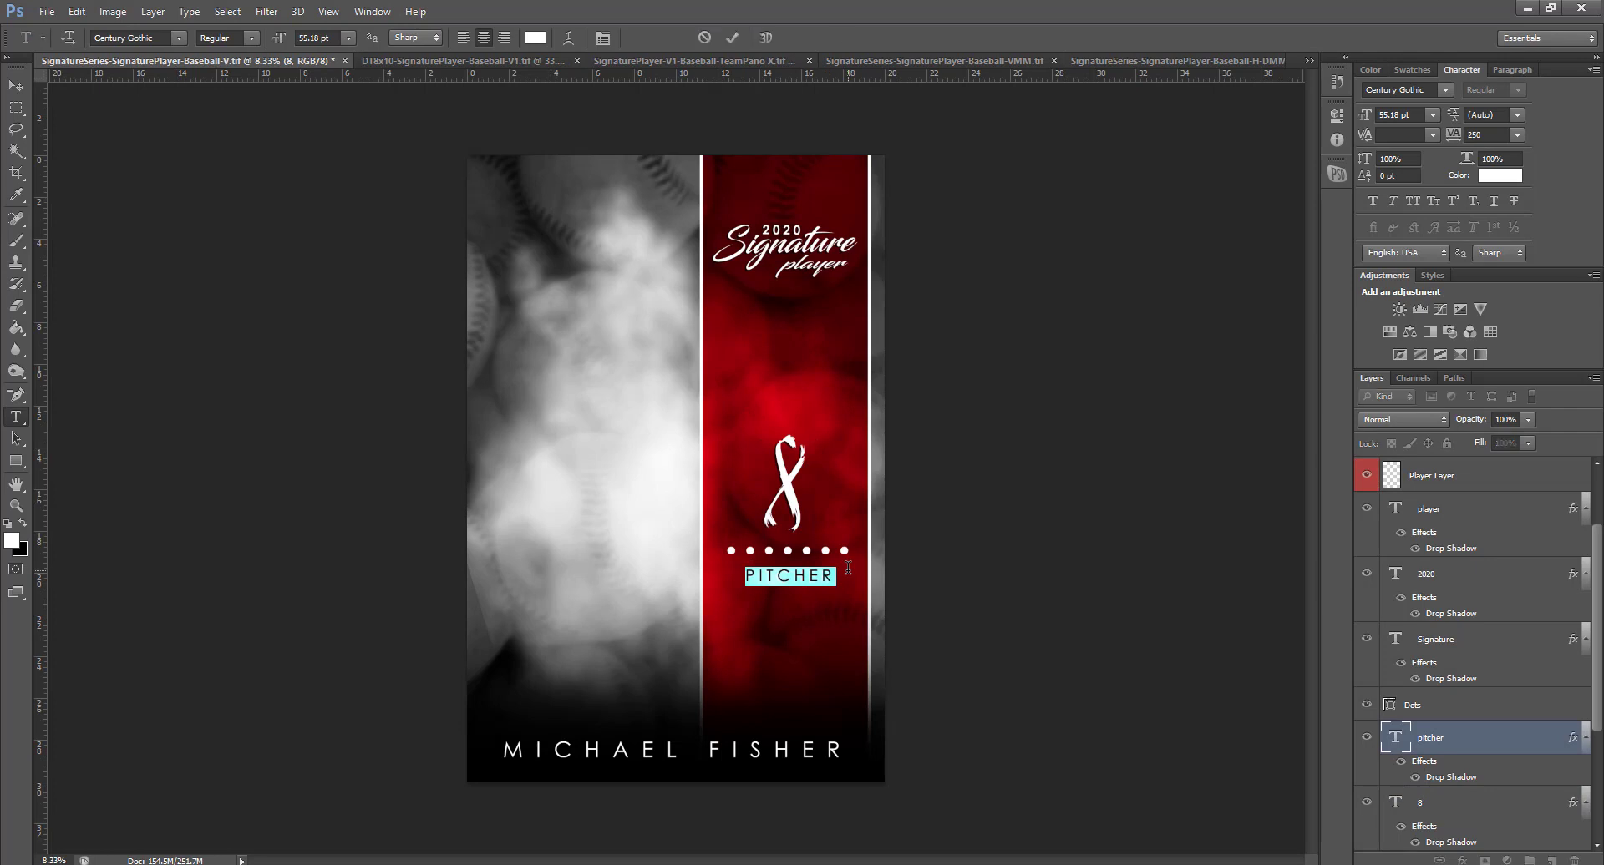
type("CATCHER")
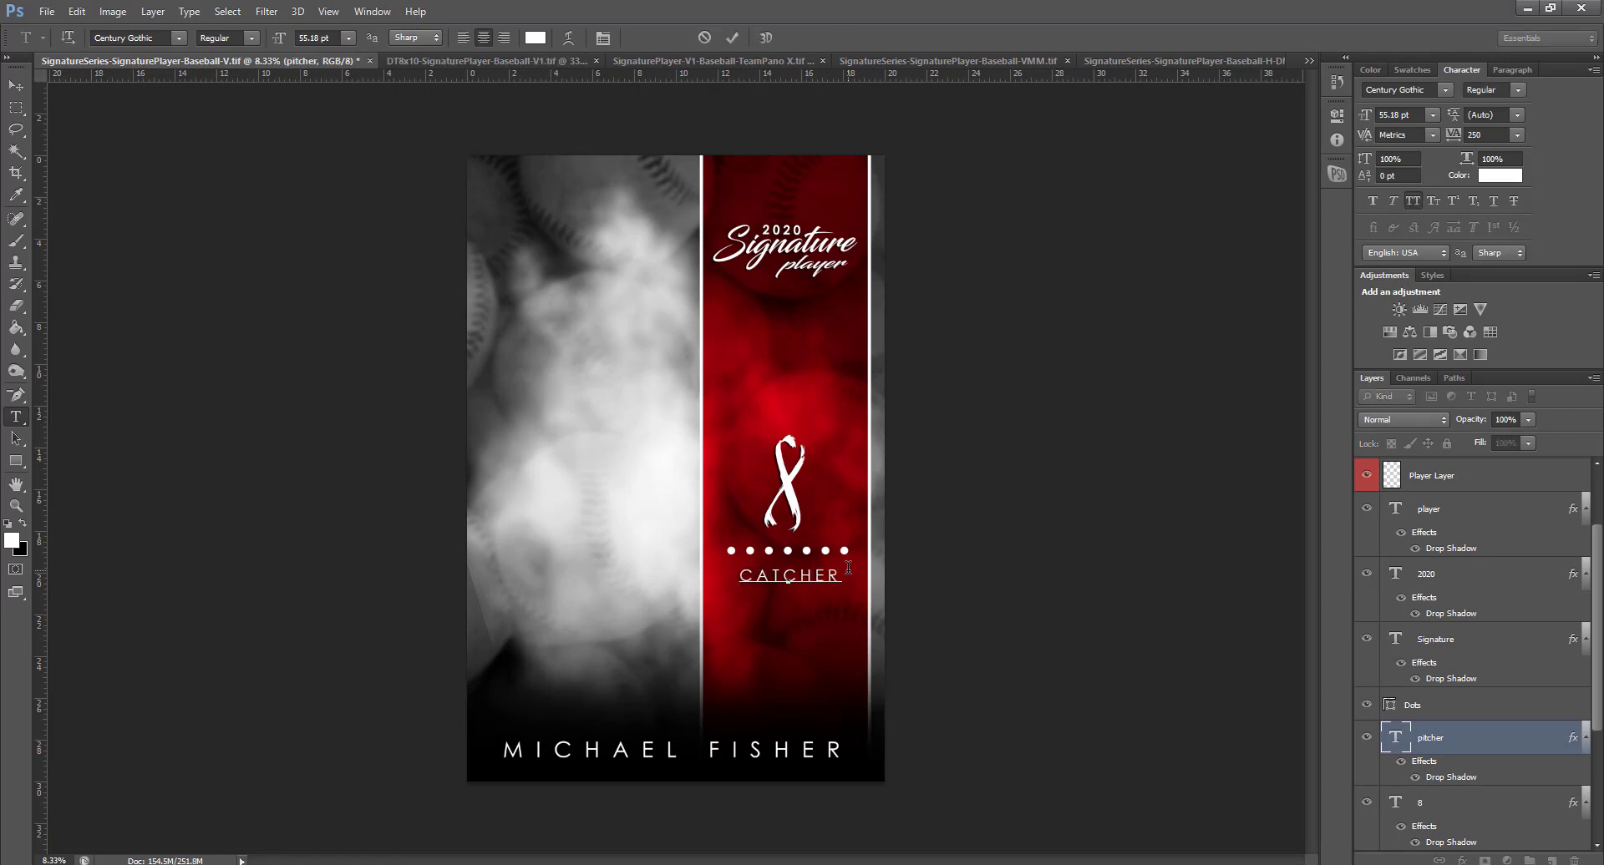
key("ctrl+Return")
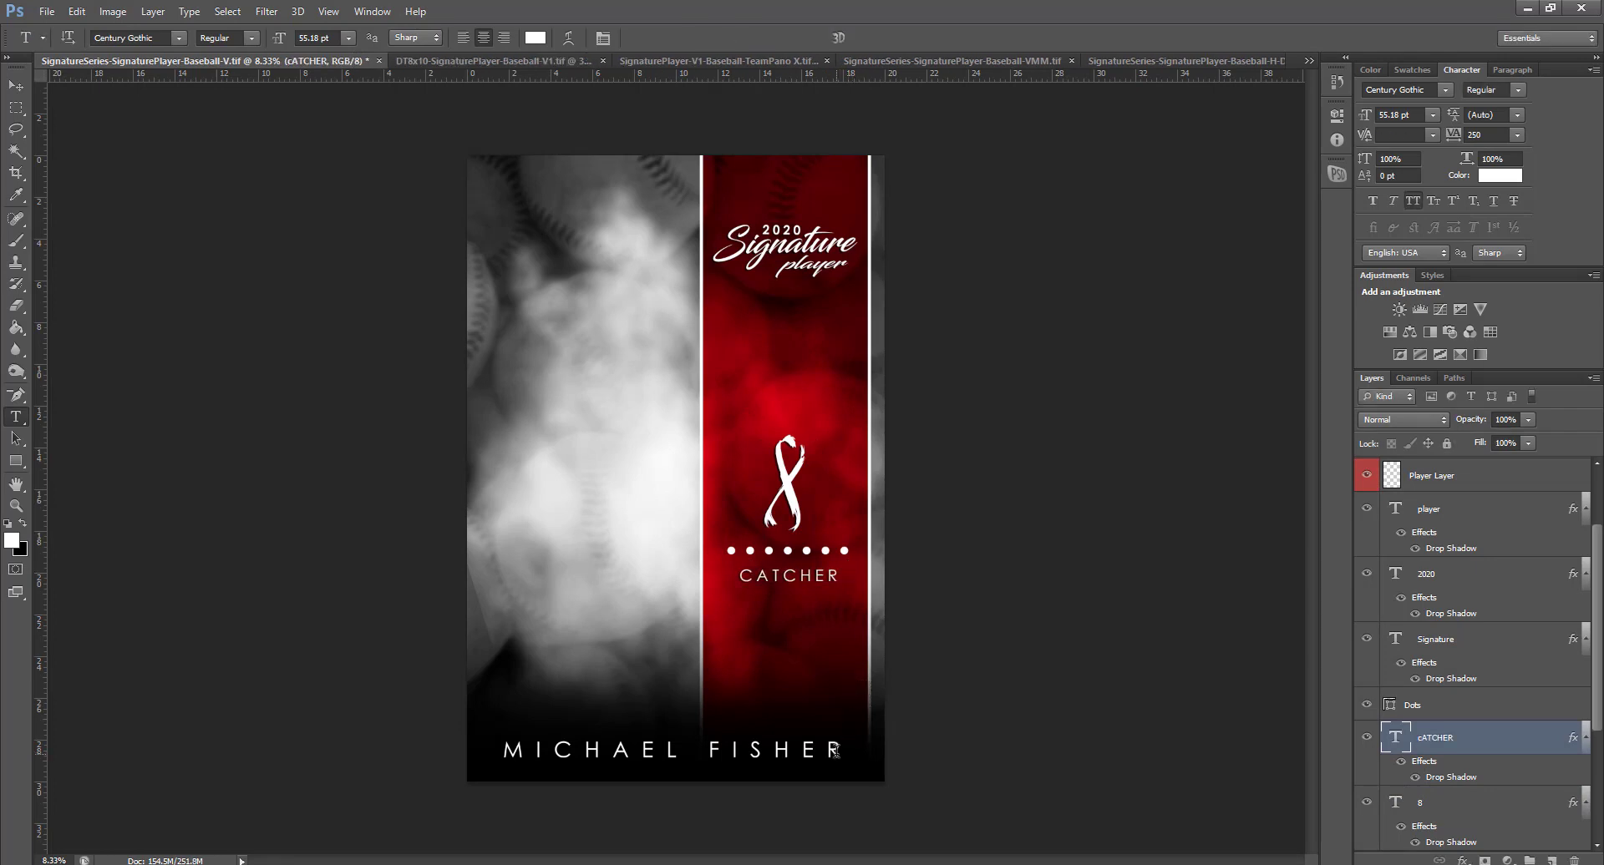
Replace the player's name along the bottom with a new player's name
left_click_drag(829, 750, 447, 753)
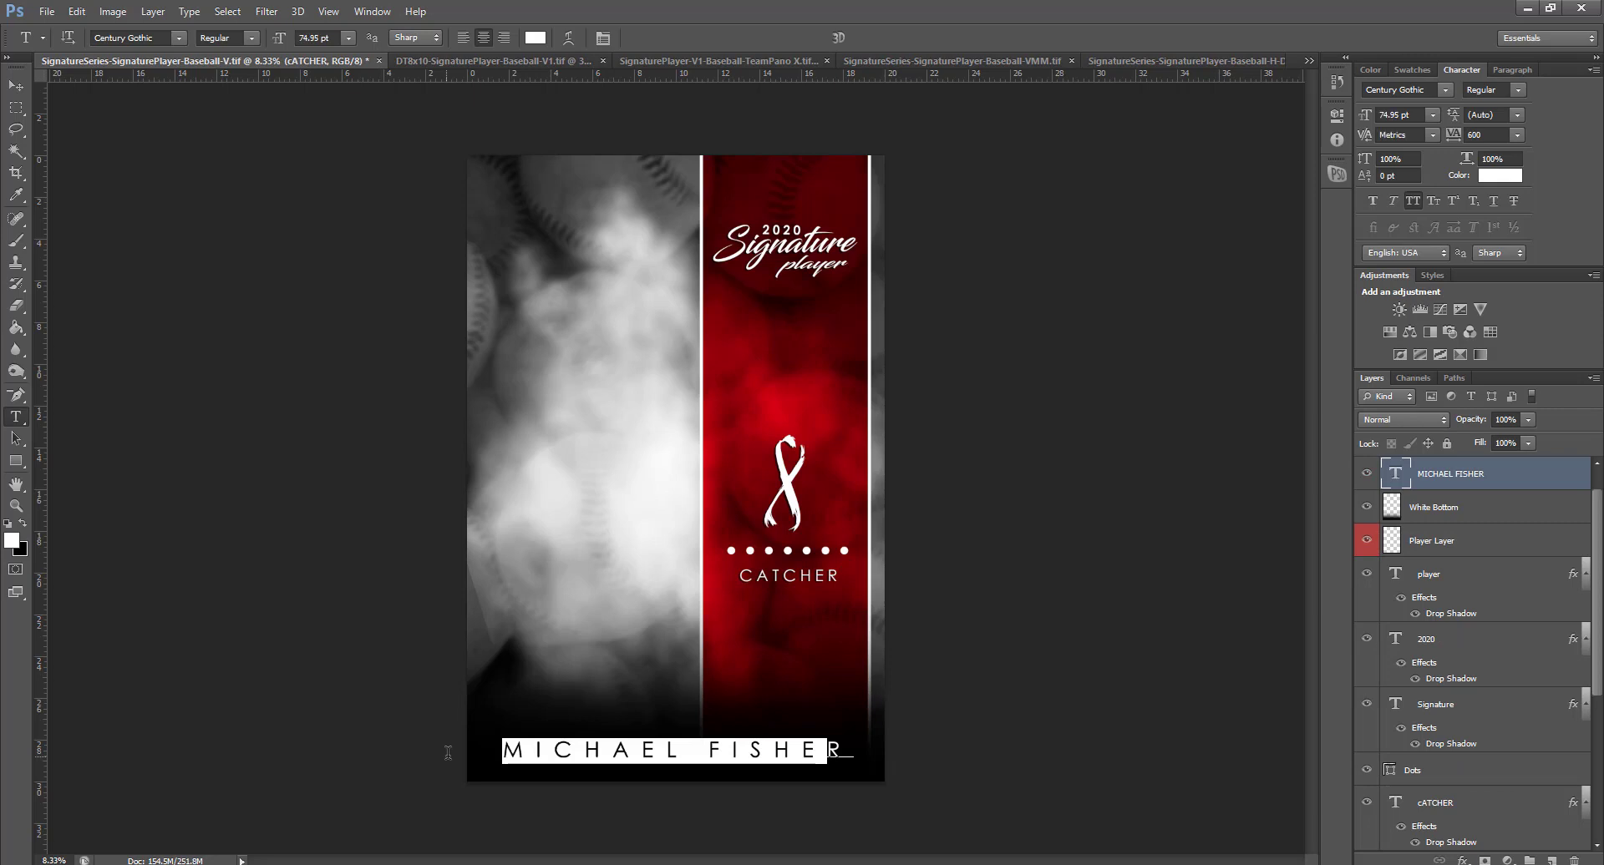
key("BackSpace")
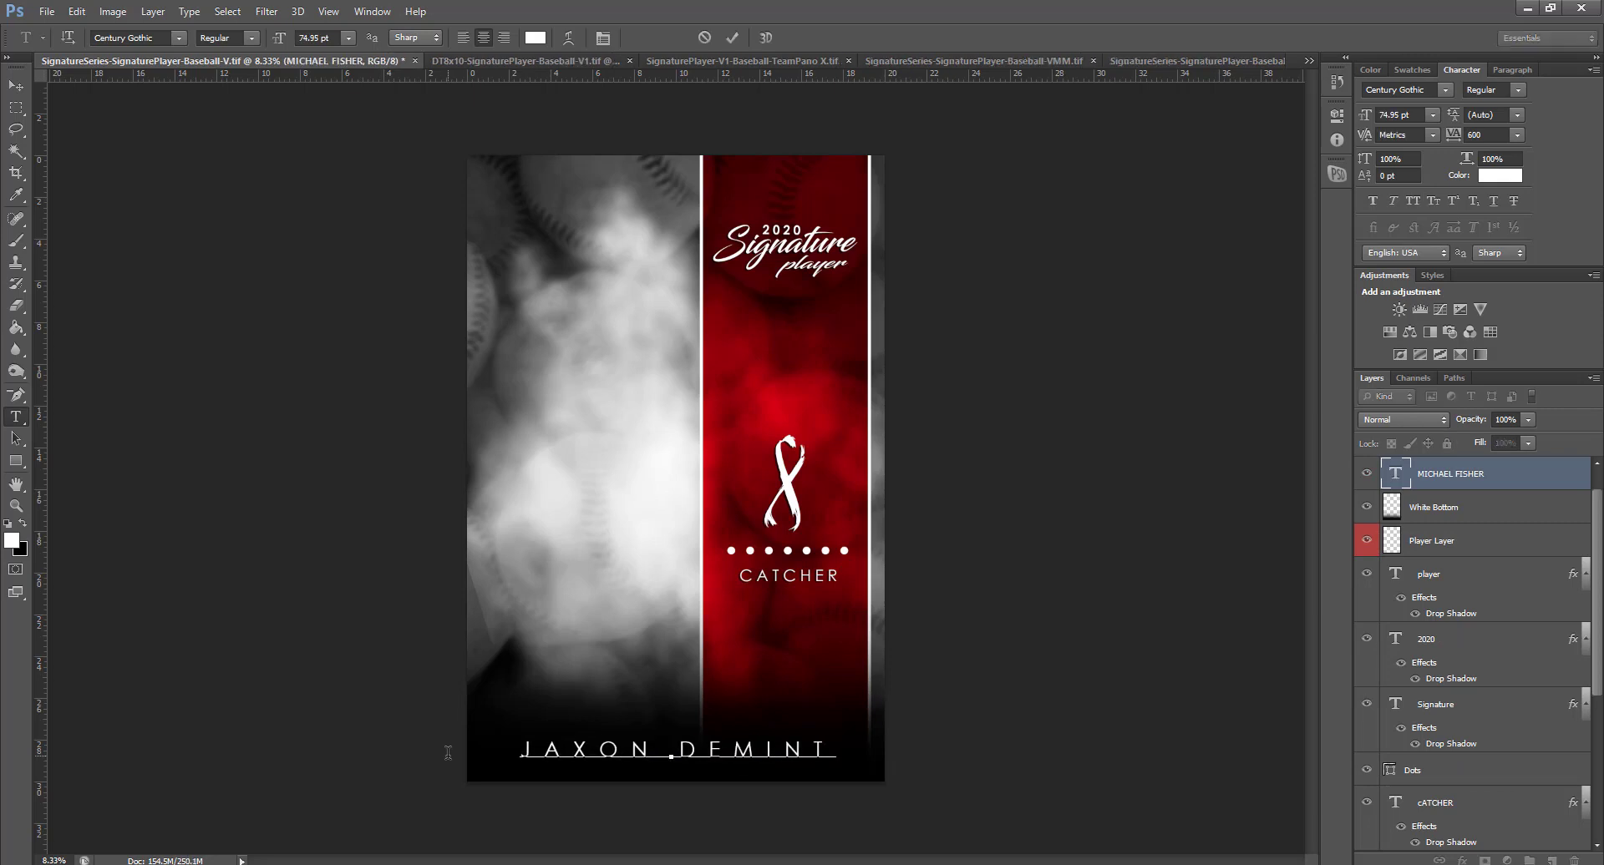
key("ctrl+Return")
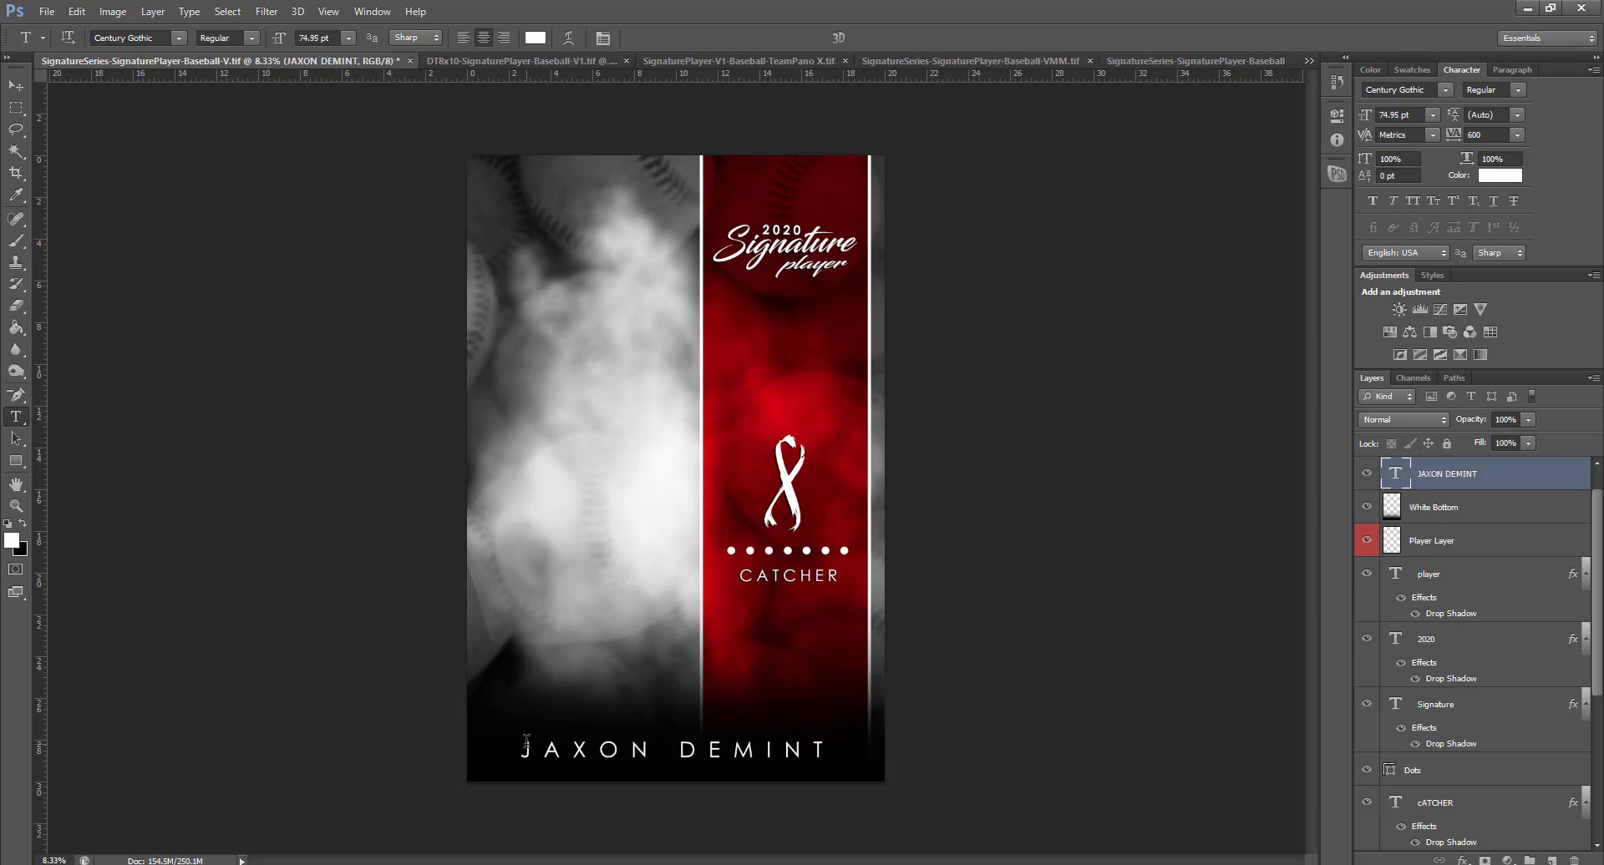
left_click(16, 85)
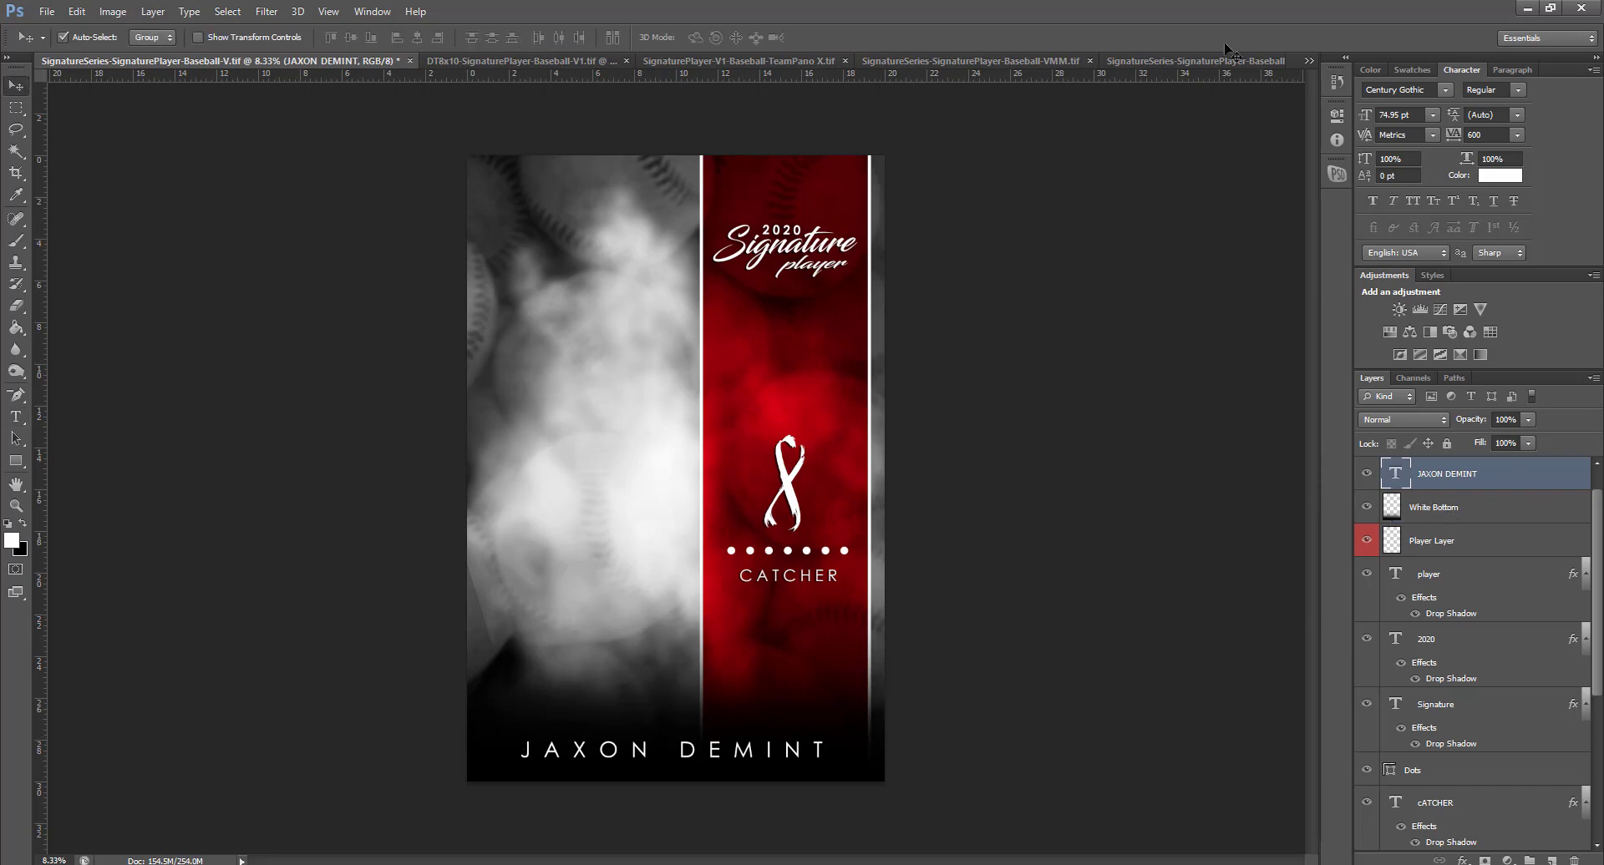
Bring the Baseball Players.tif window into view and select its lower IMG_2693 player layer
left_click_drag(702, 0, 702, 7)
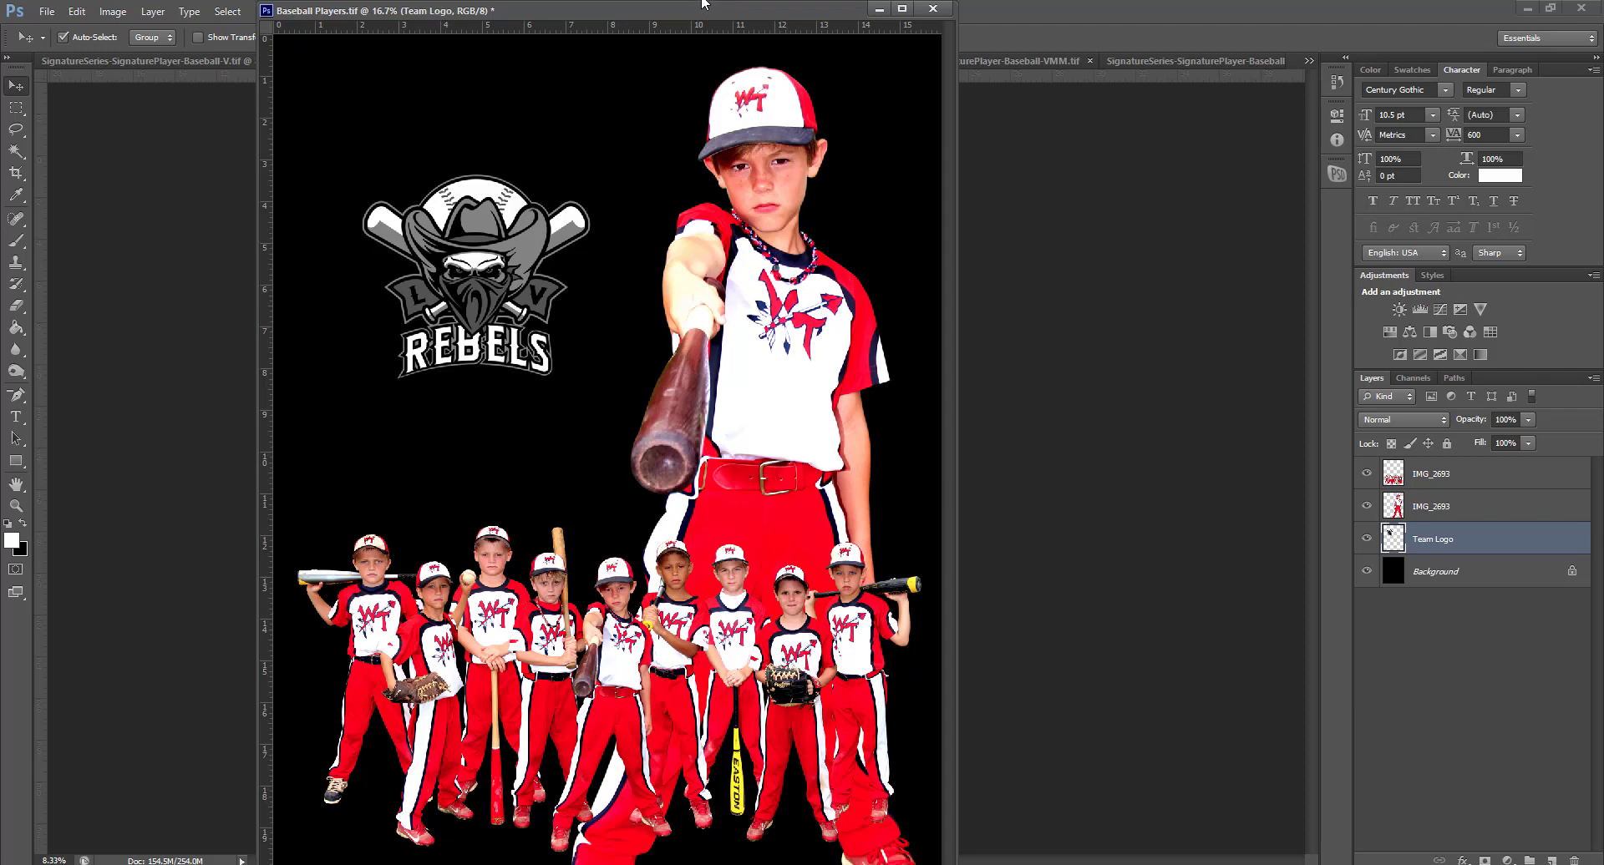
left_click_drag(702, 3, 716, 0)
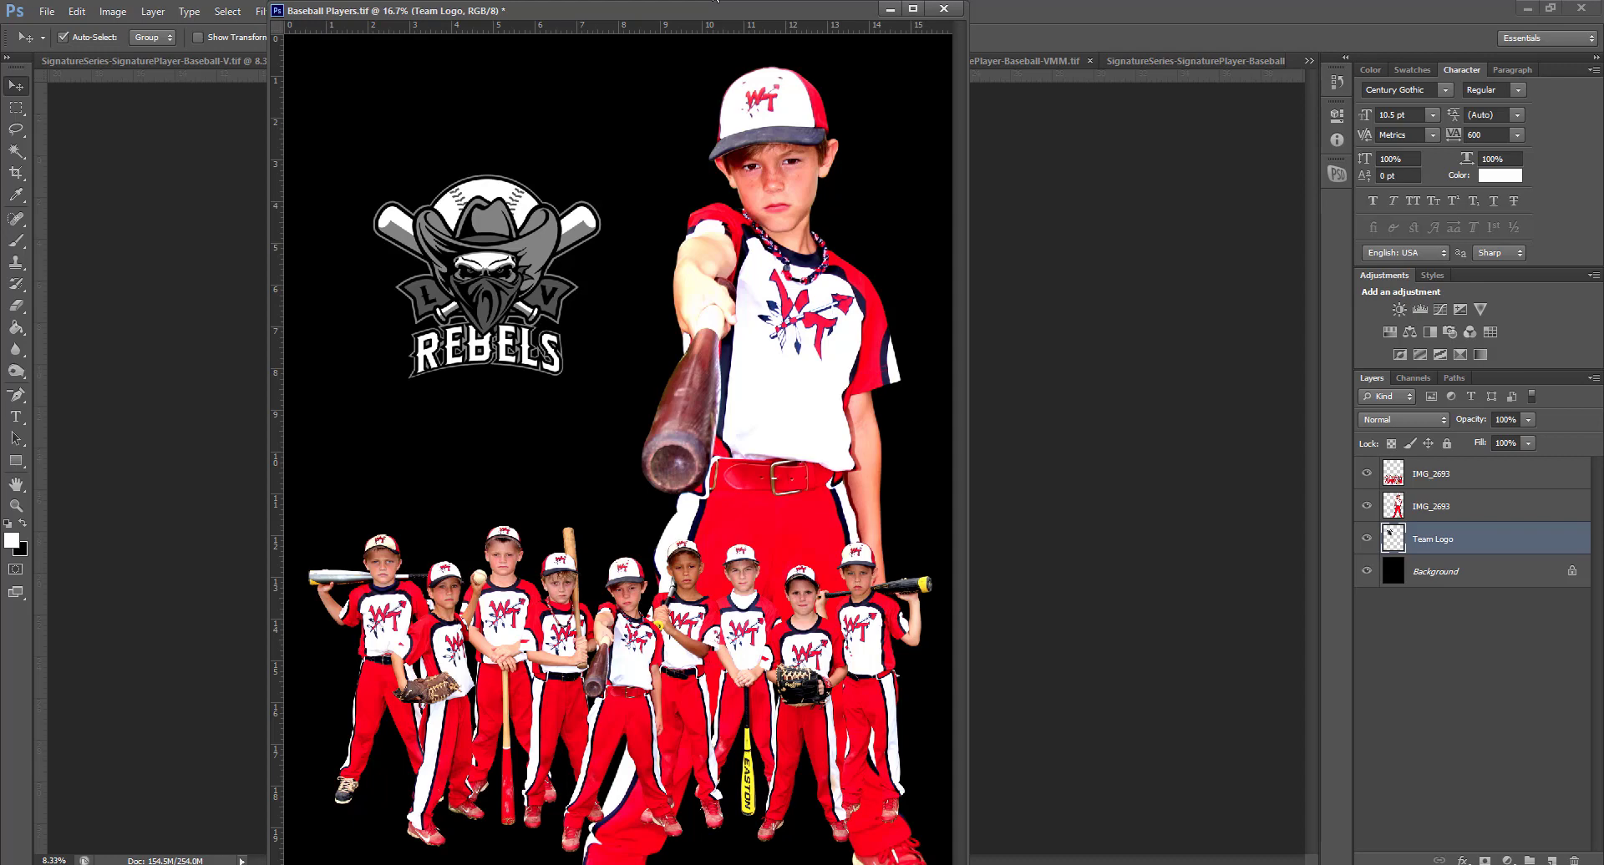
mouse_move(715, 1)
left_mouse_down()
mouse_move(759, 0)
mouse_move(734, 0)
left_mouse_up()
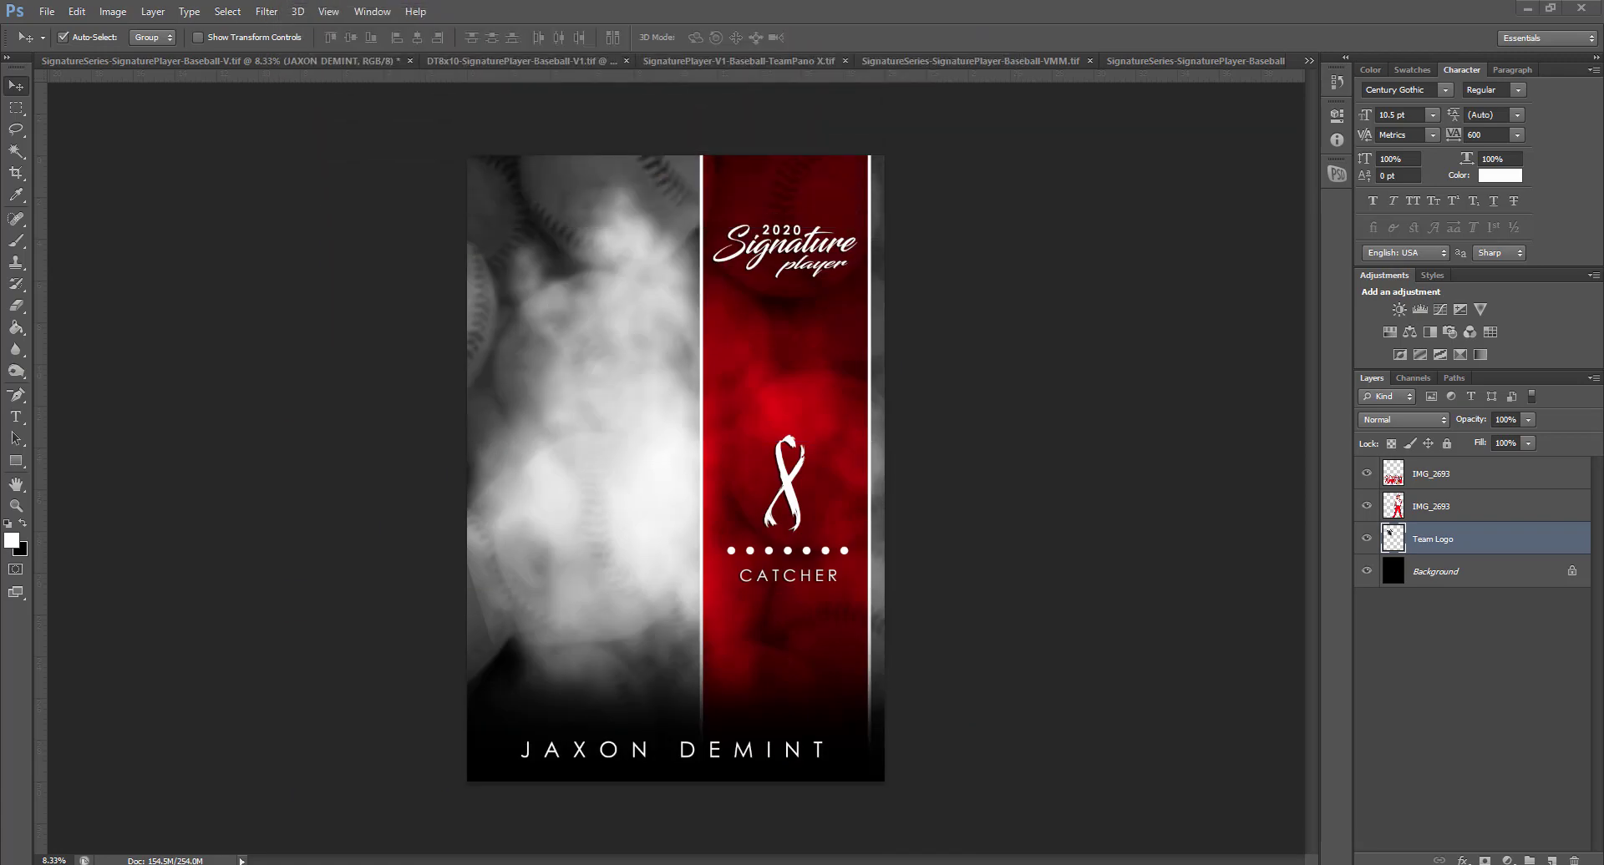
left_click(1430, 506)
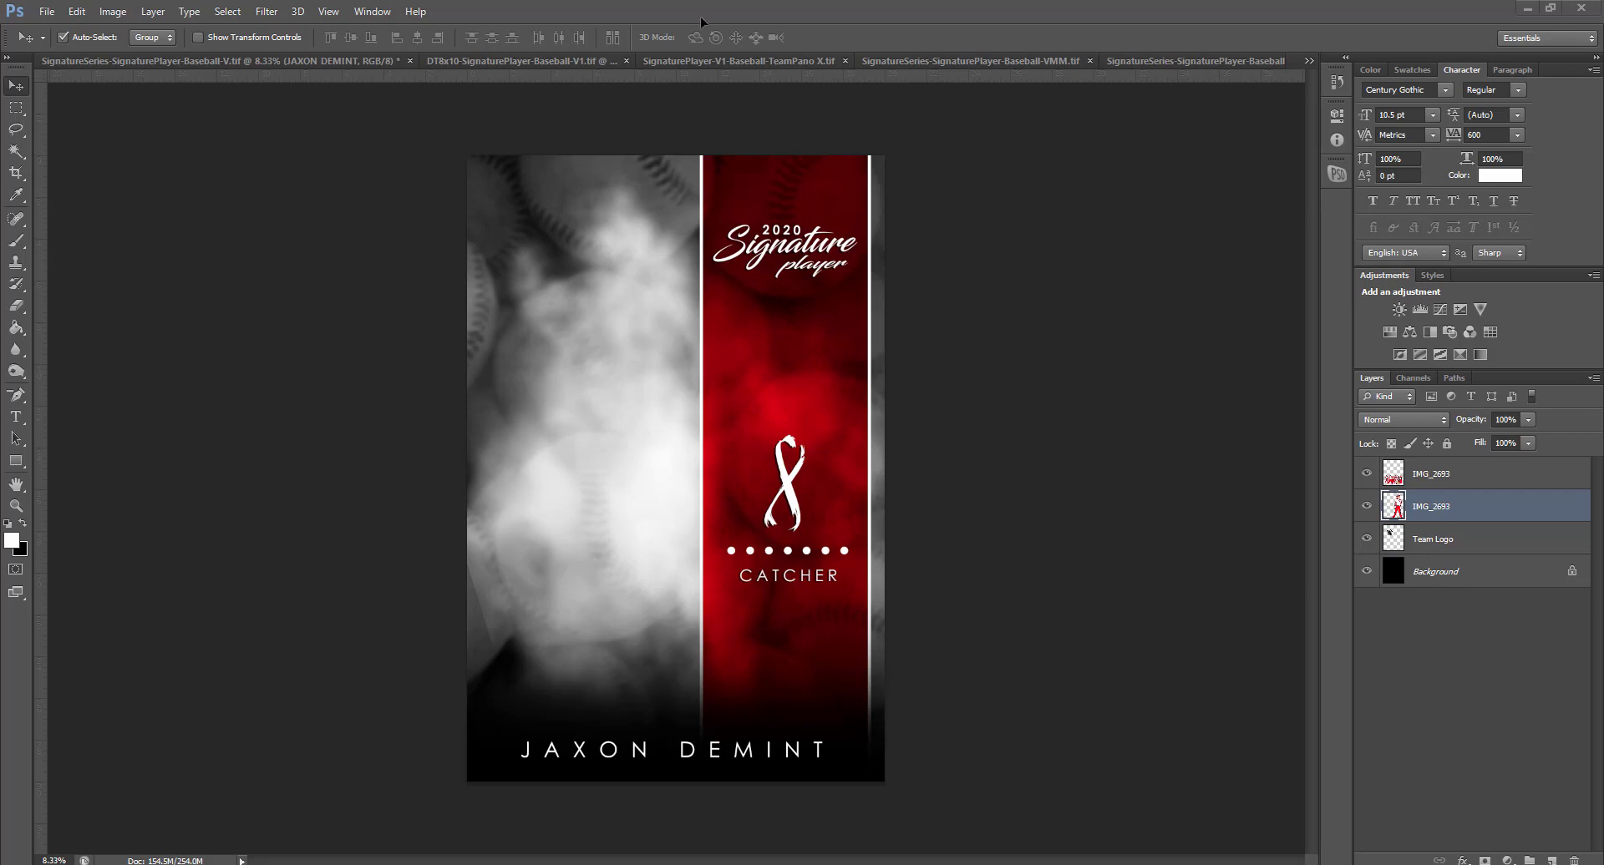
Drag the IMG_2693 player photo onto the vertical template and position it in the layer stack
left_click_drag(701, 21, 673, 358)
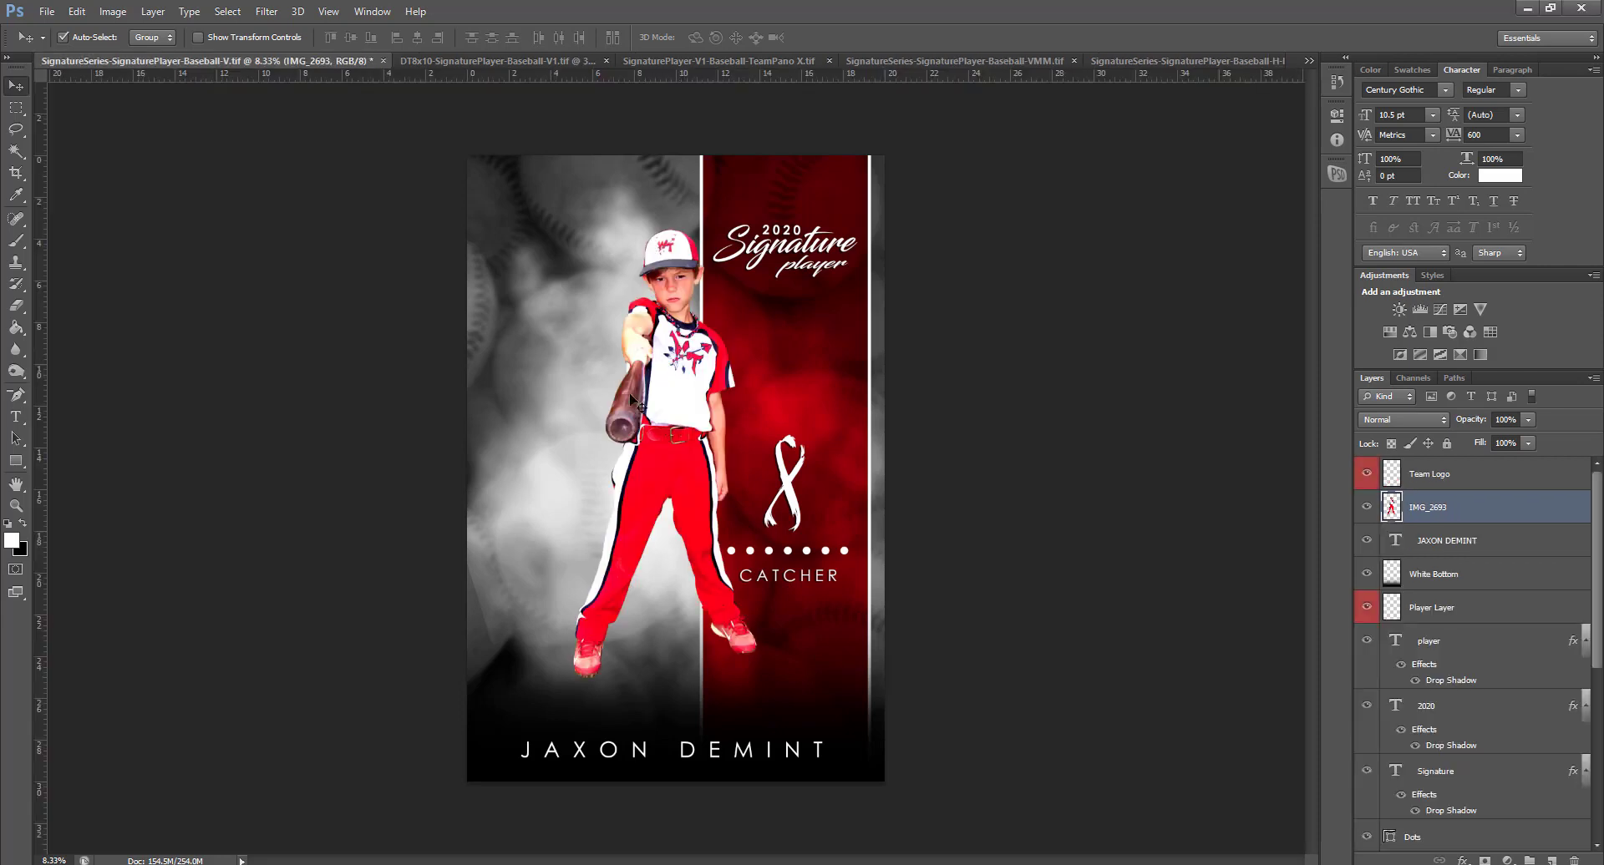
left_click(1437, 607)
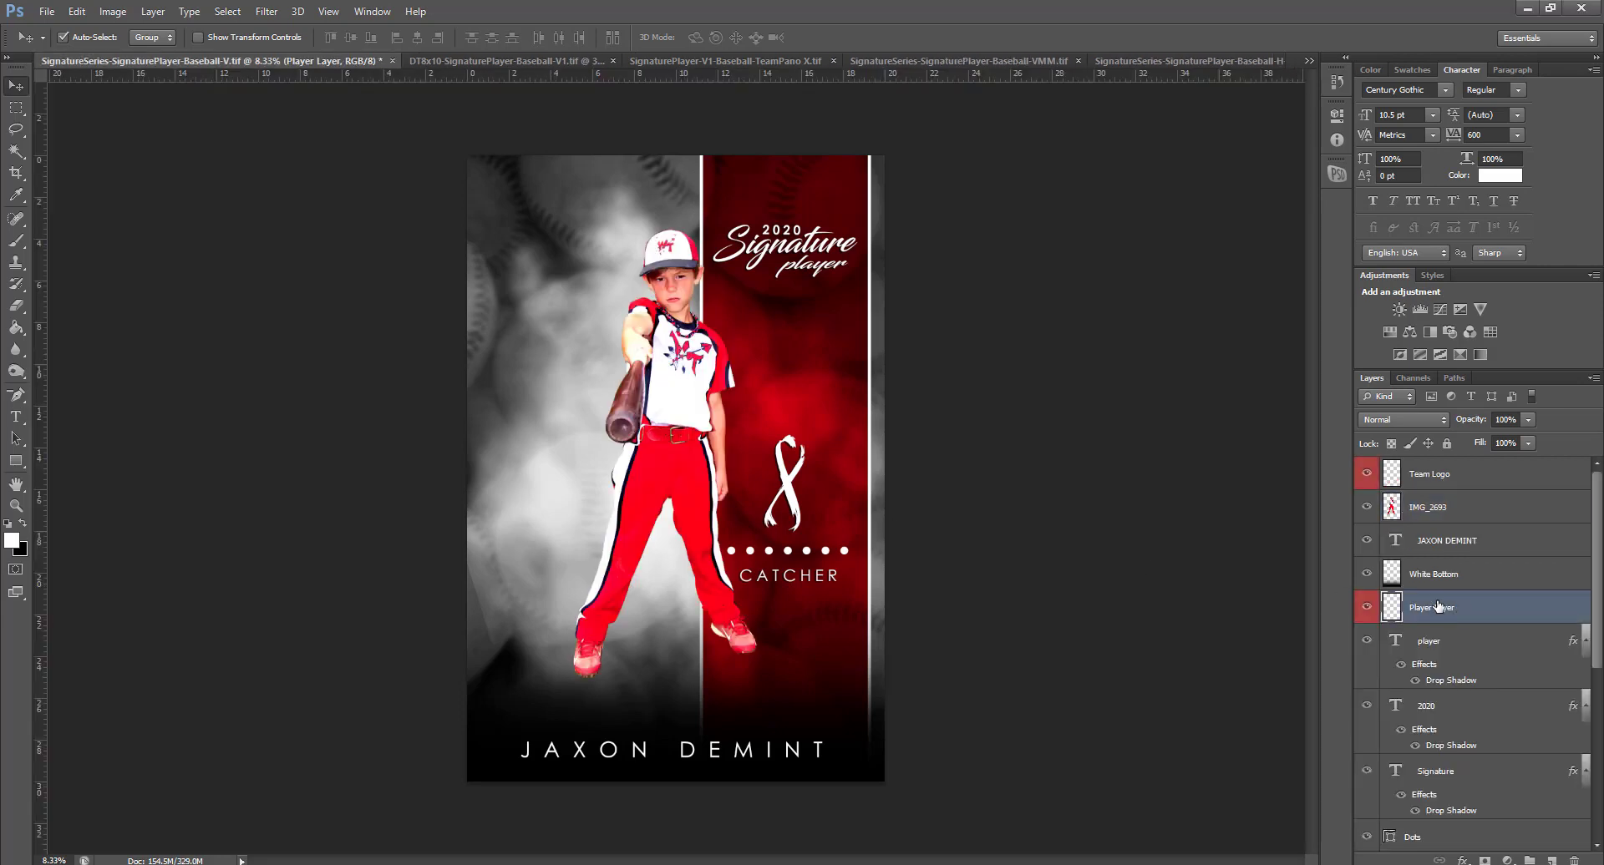
left_click(705, 423)
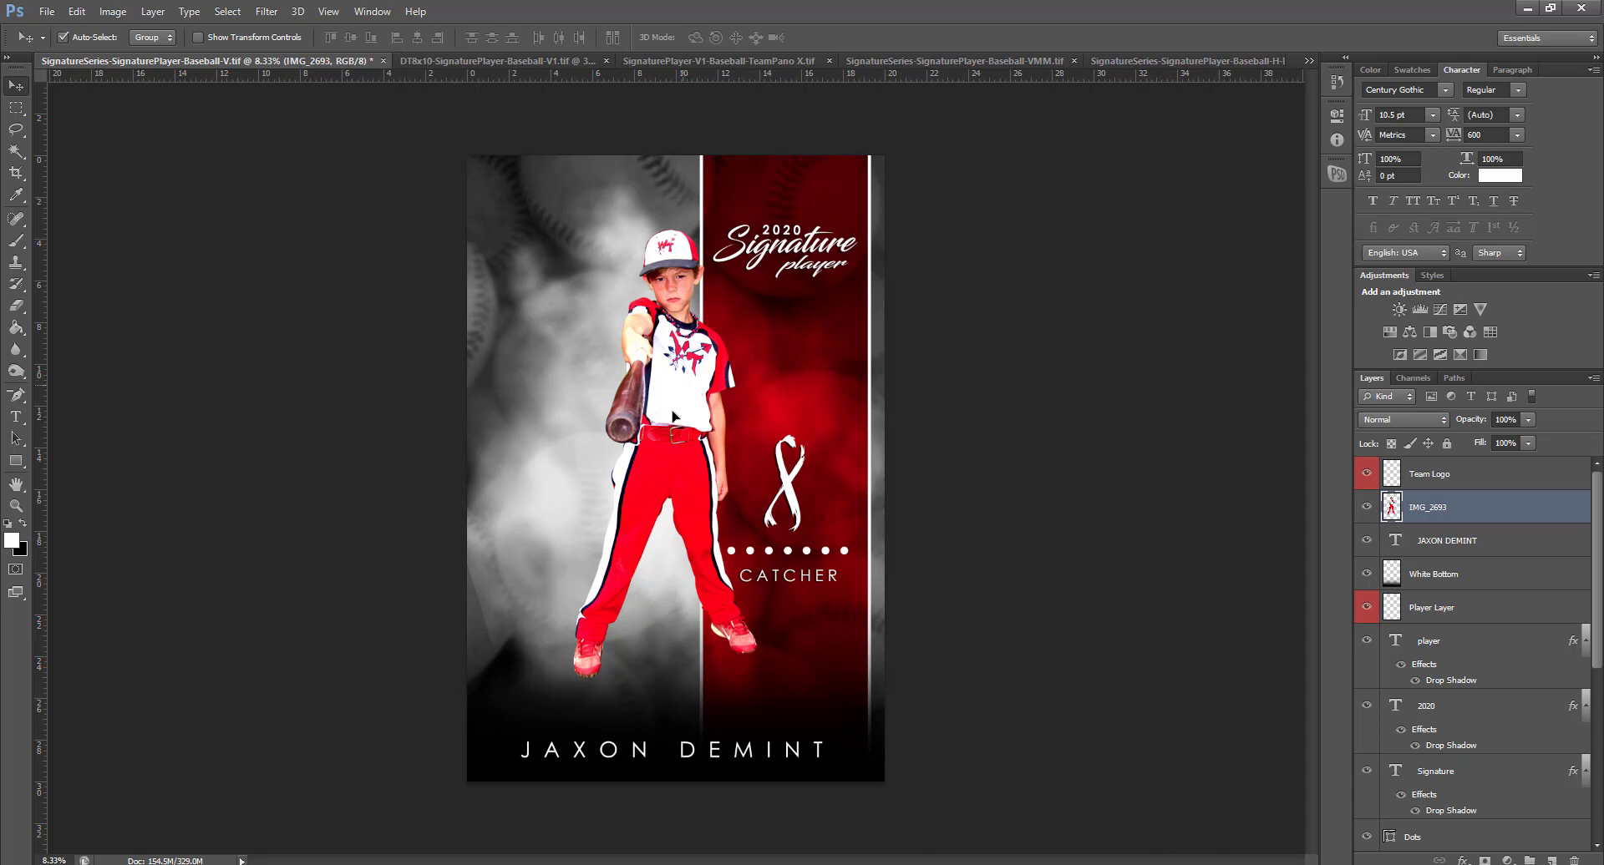
left_click_drag(674, 416, 646, 392)
left_click_drag(1460, 508, 1465, 589)
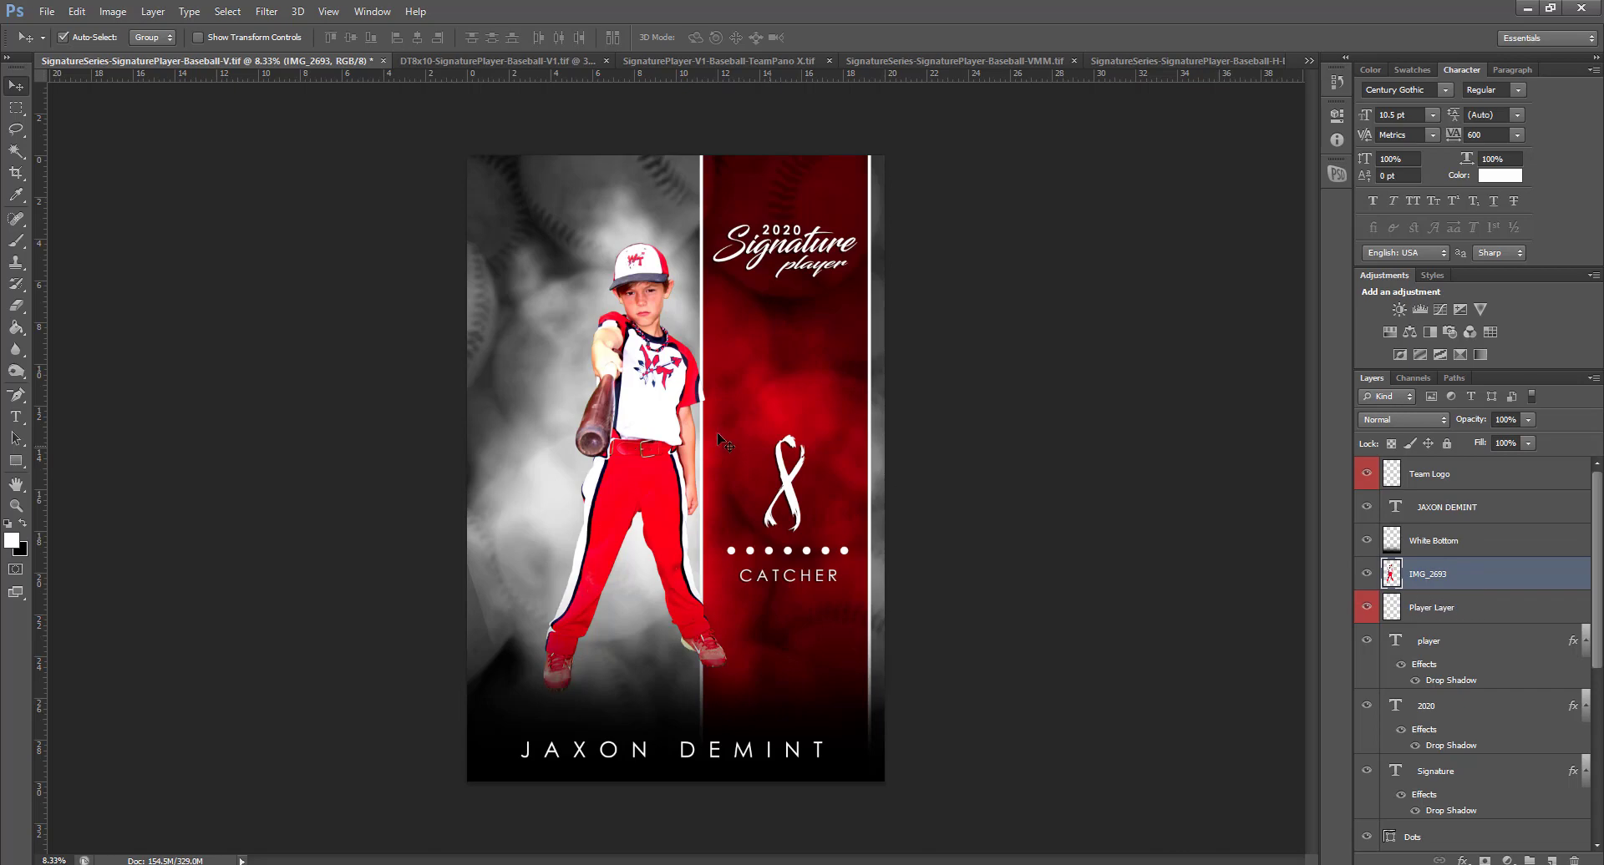
Scale the player photo to about 160% and shift it down and right
key("ctrl+t")
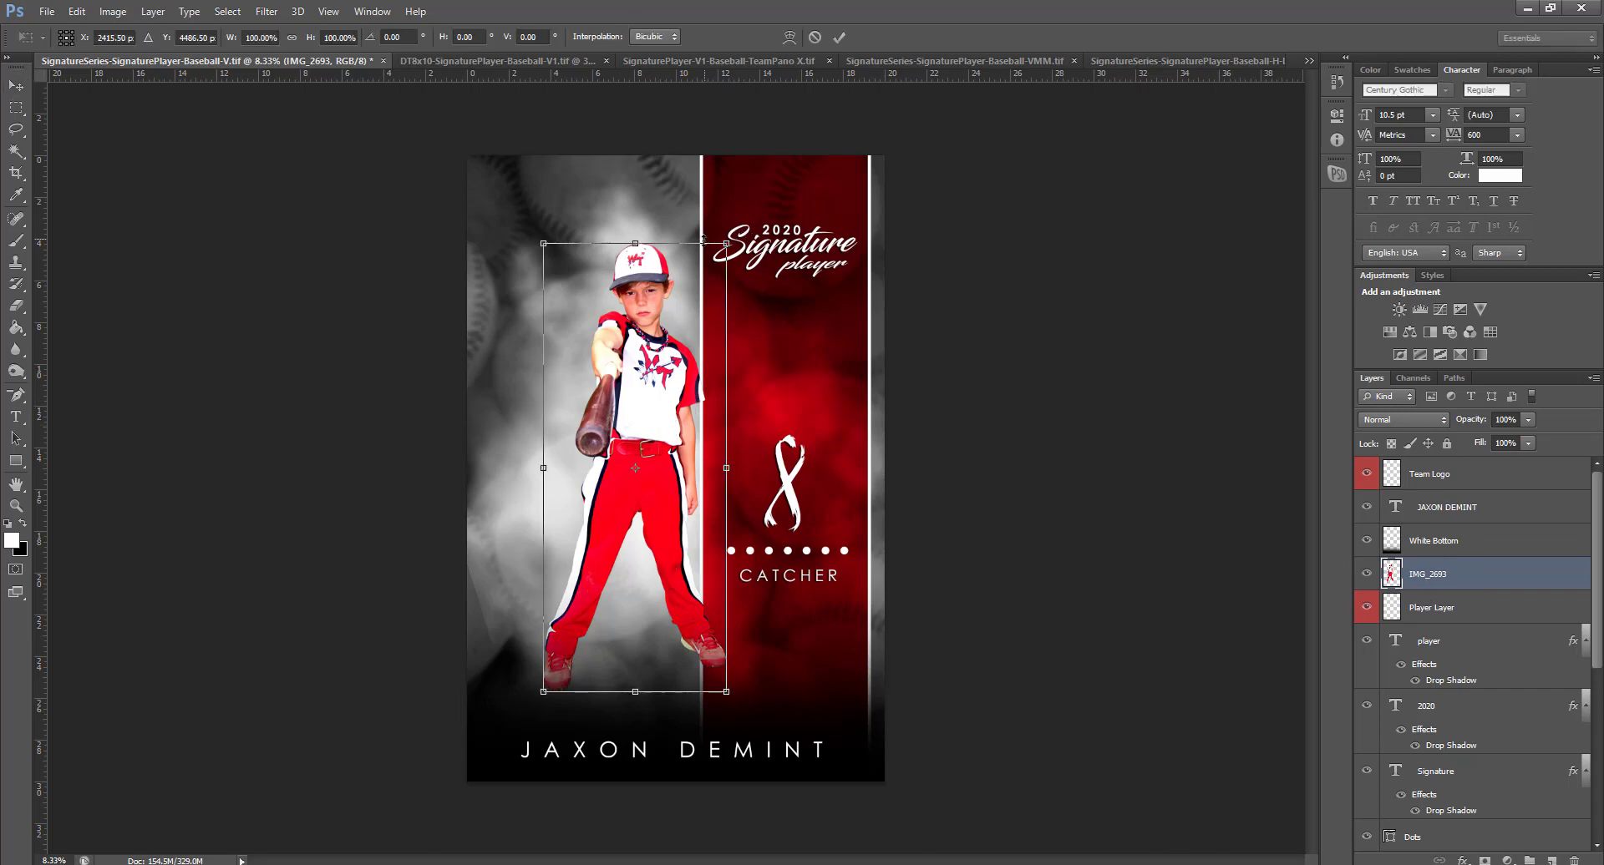
left_click_drag(735, 244, 860, 125)
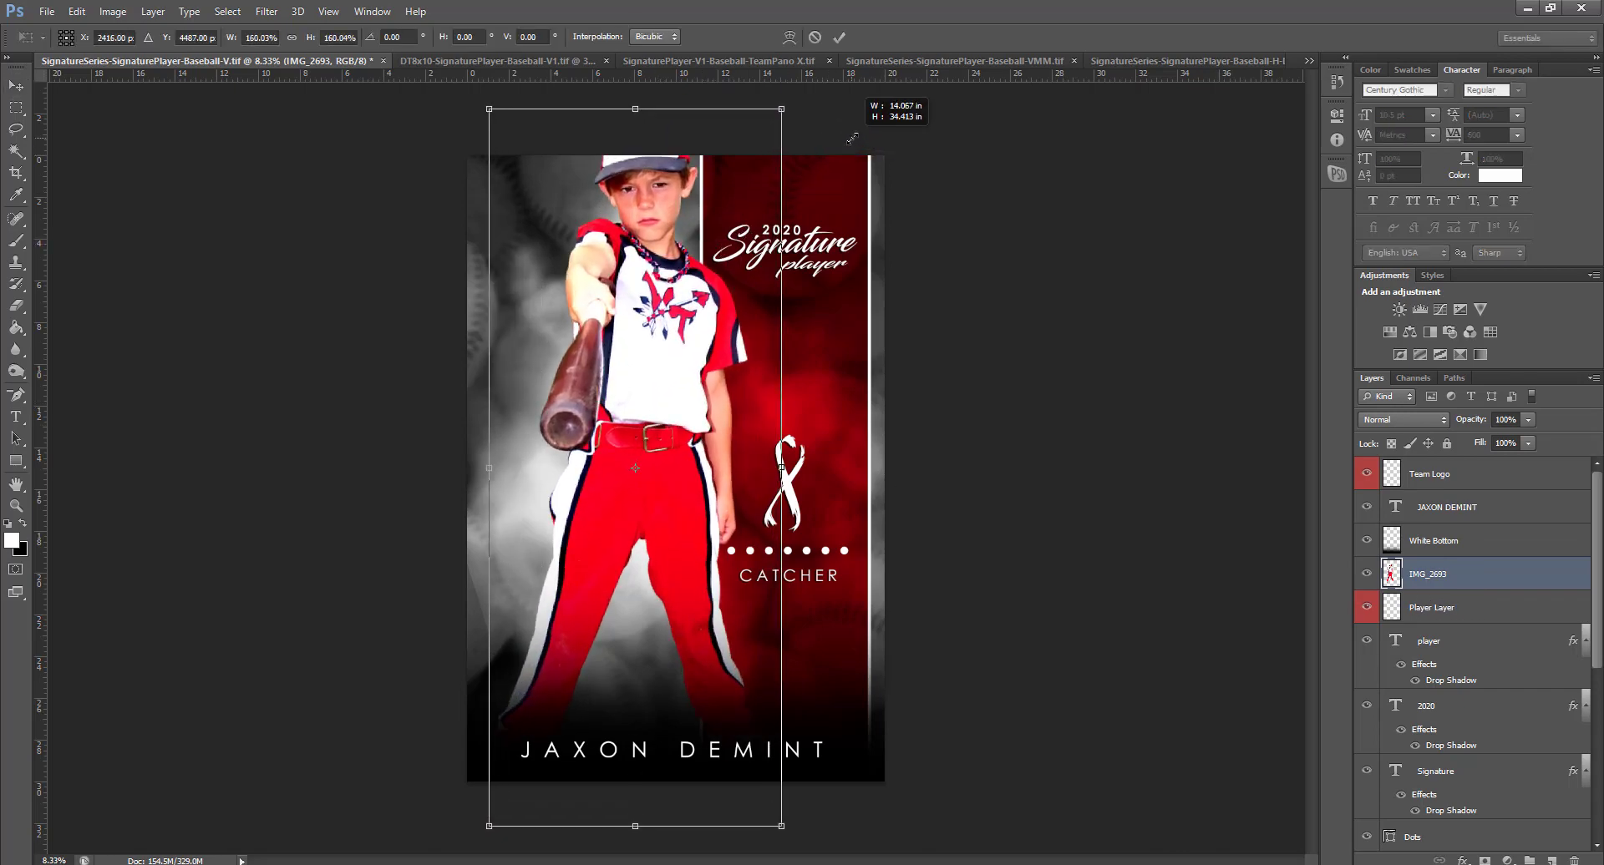
left_click_drag(638, 250, 637, 364)
key("Return")
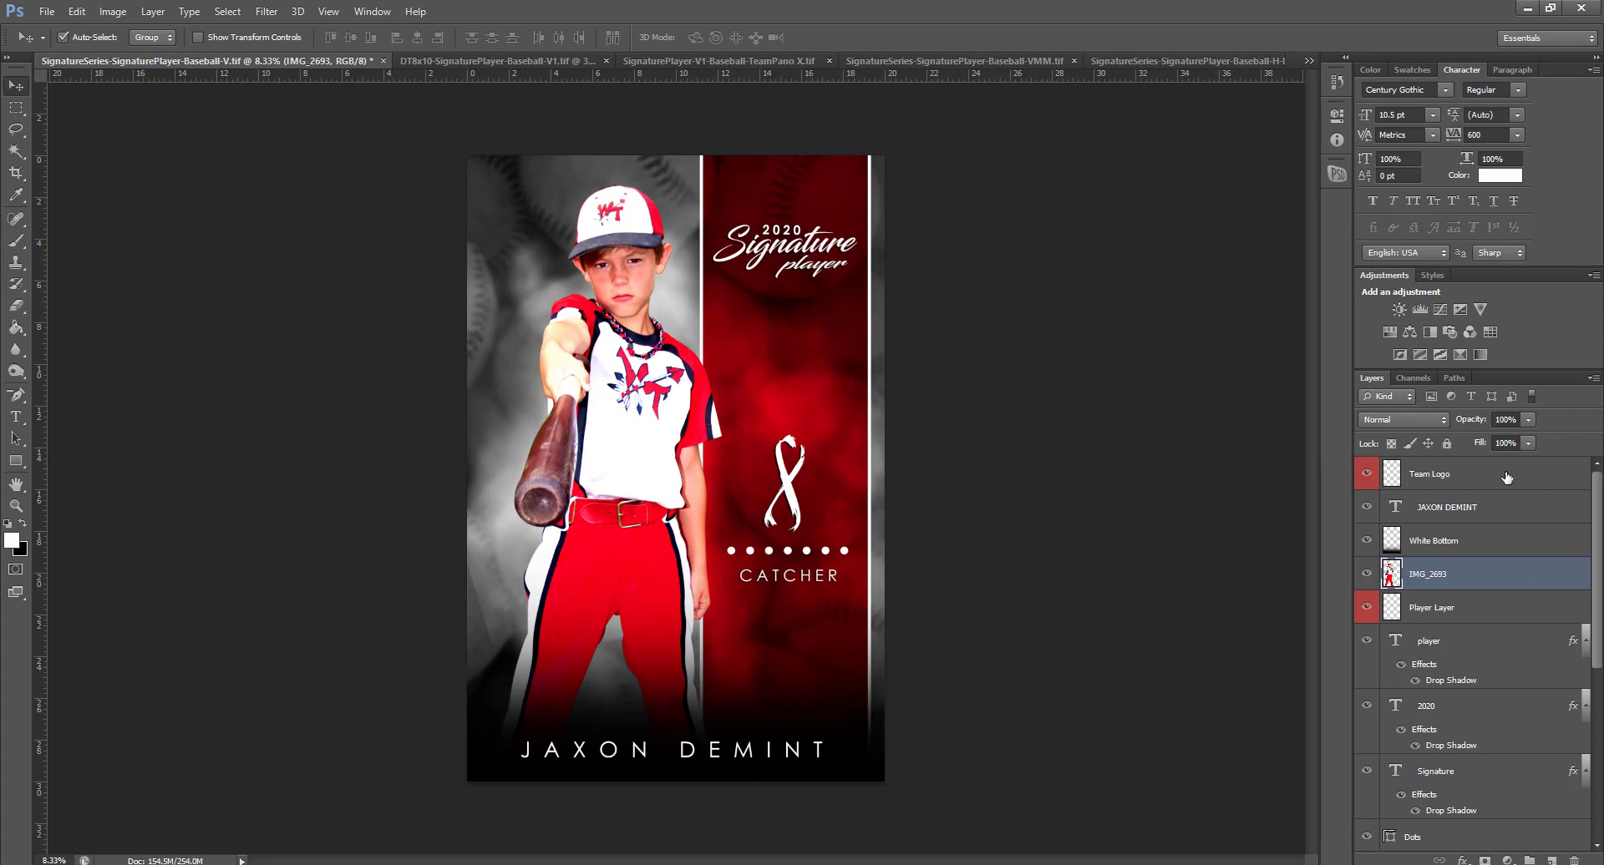
left_click(1458, 478)
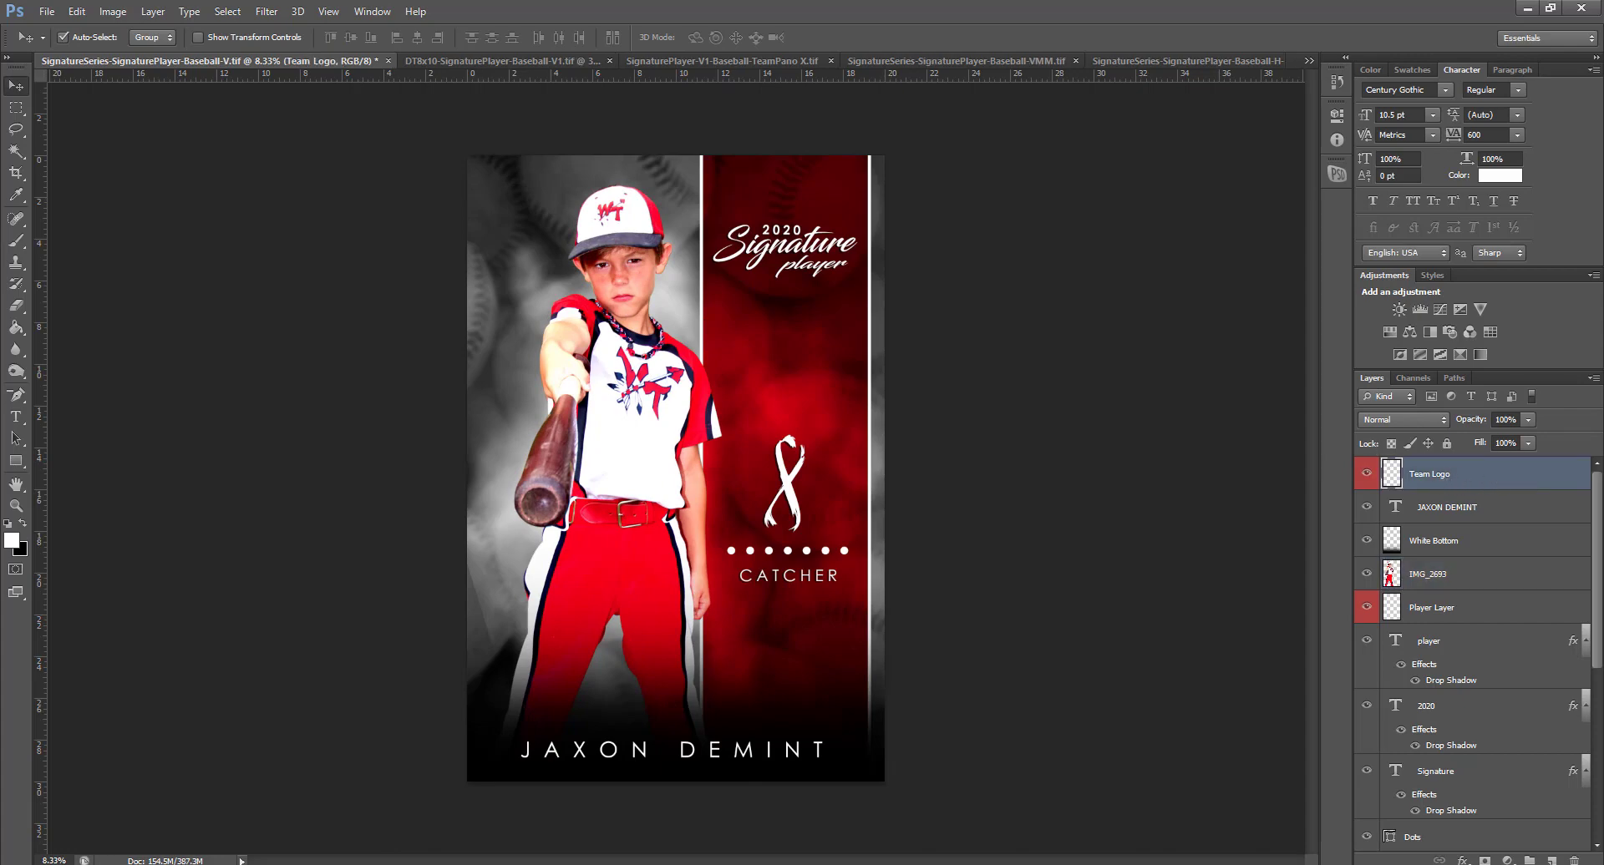
Bring the Rebels Team Logo over from the team template and scale it to about 118%
left_click_drag(1602, 325, 789, 365)
key("ctrl+t")
left_click_drag(846, 306, 849, 295)
key("Return")
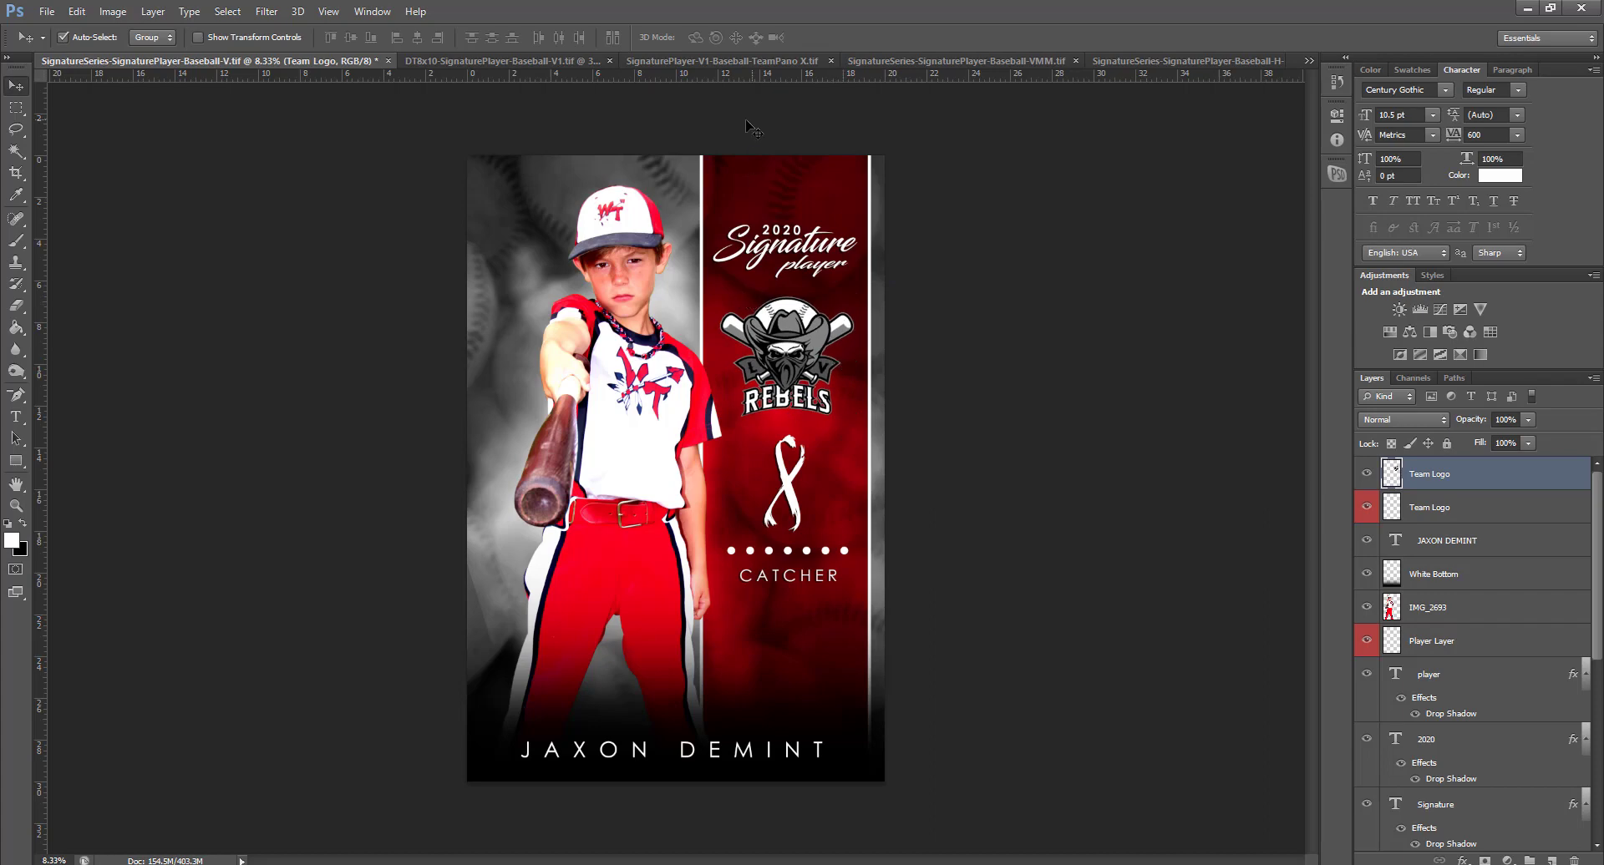
left_click(728, 191)
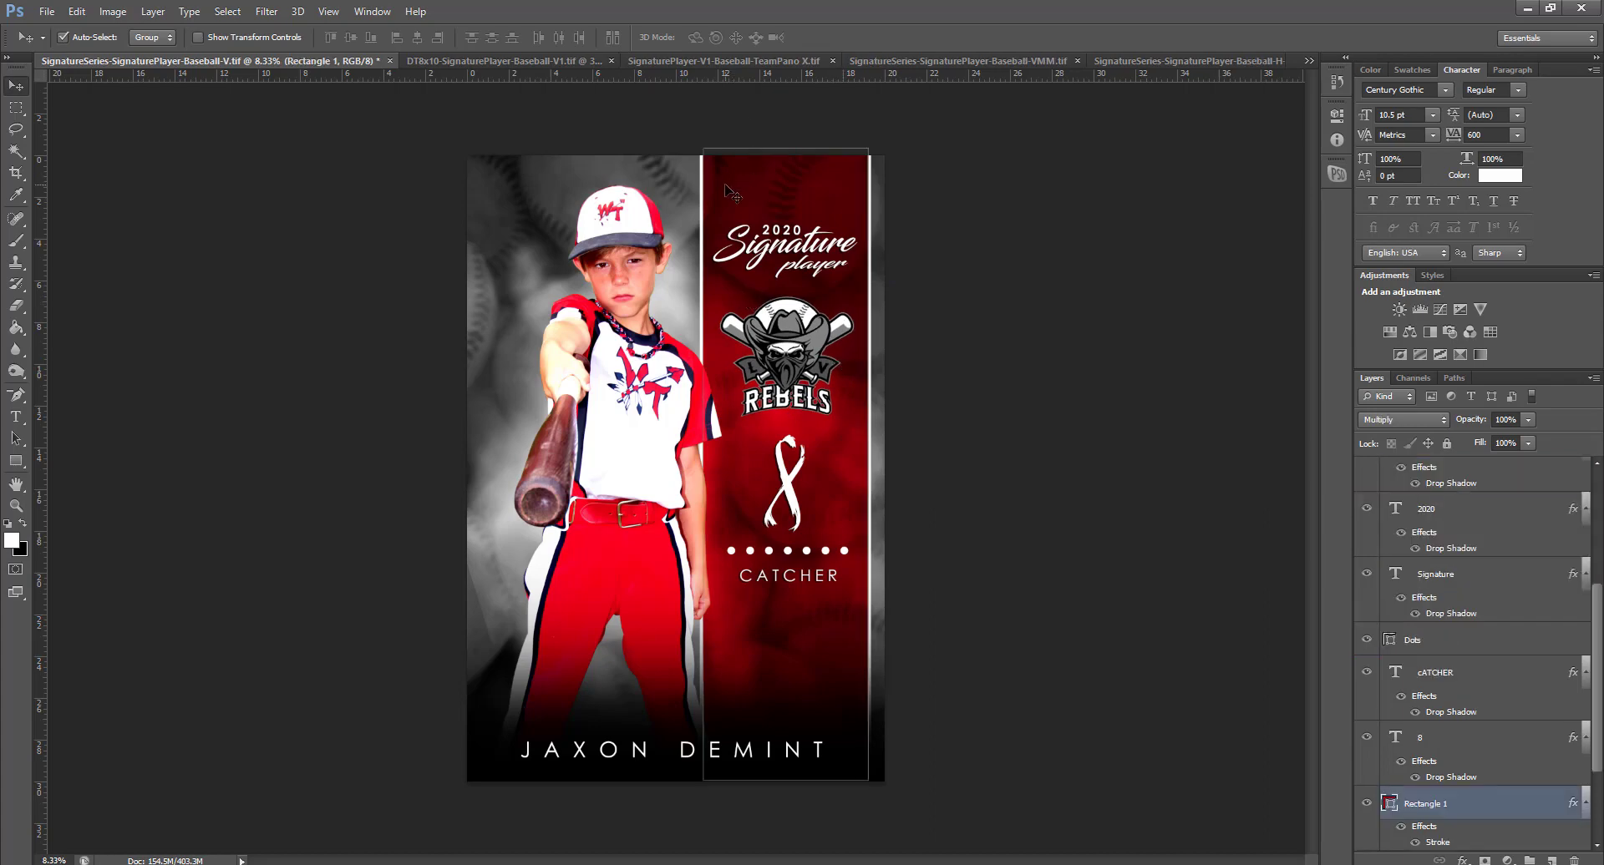
double_click(1390, 807)
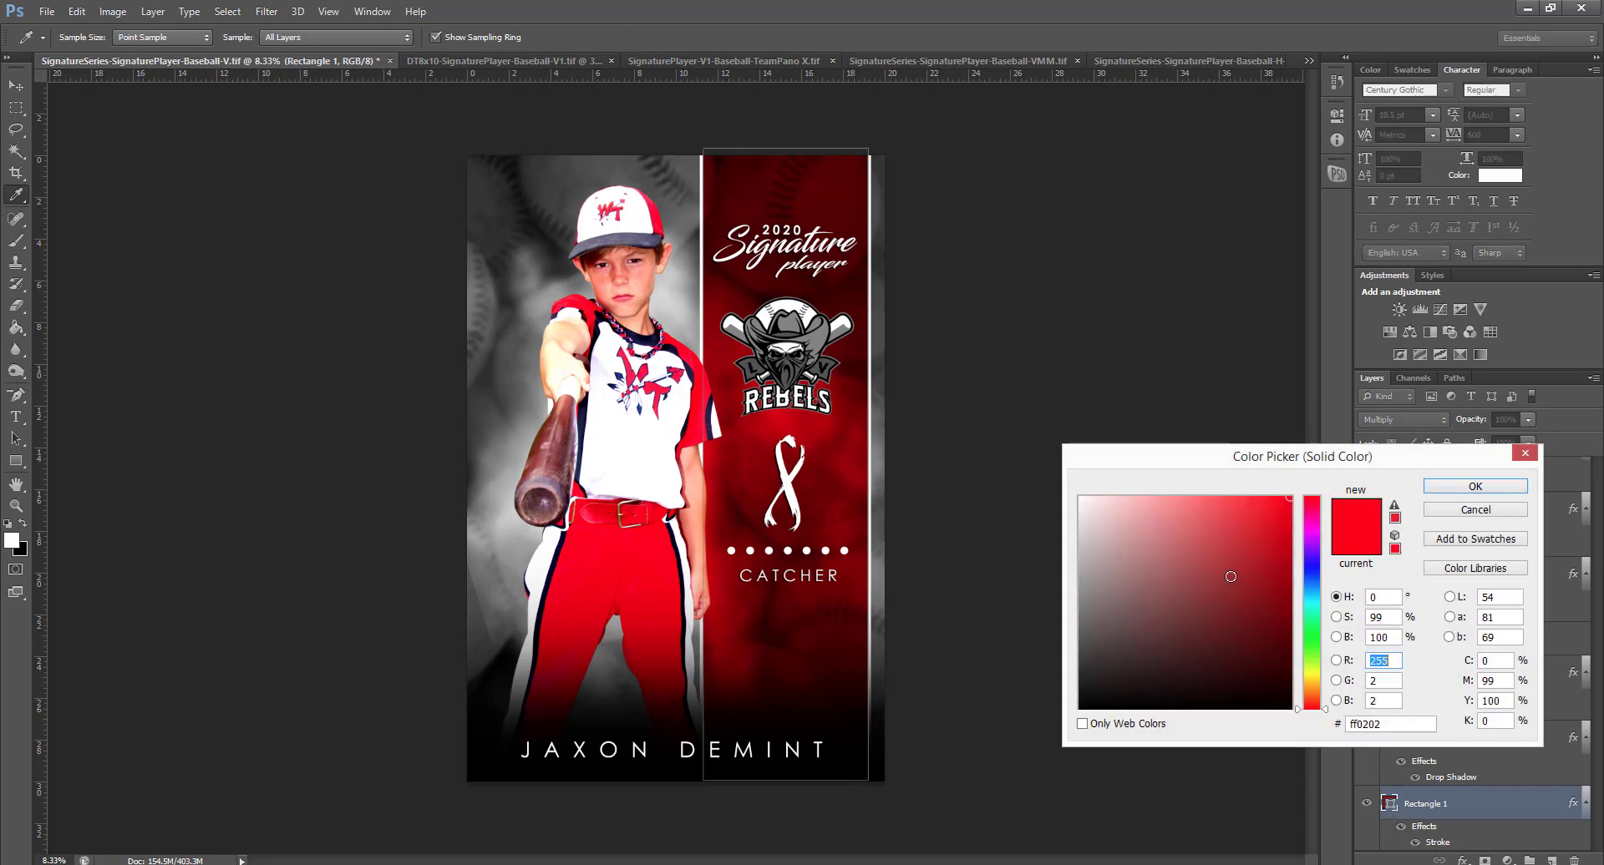
left_click(1314, 575)
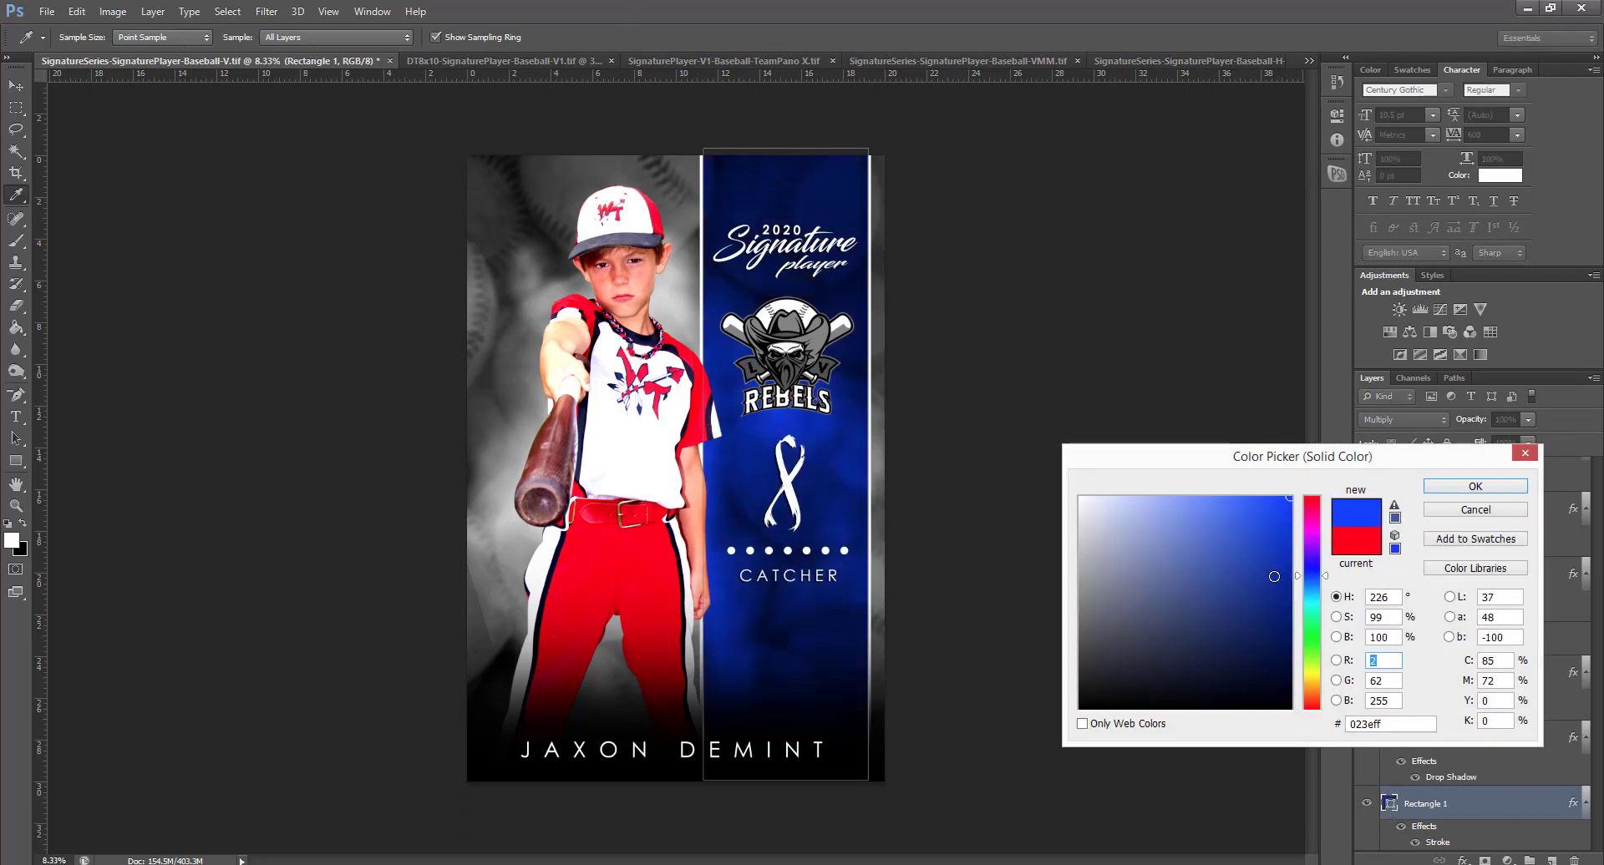
left_click(1287, 596)
left_click_drag(1315, 625, 1314, 632)
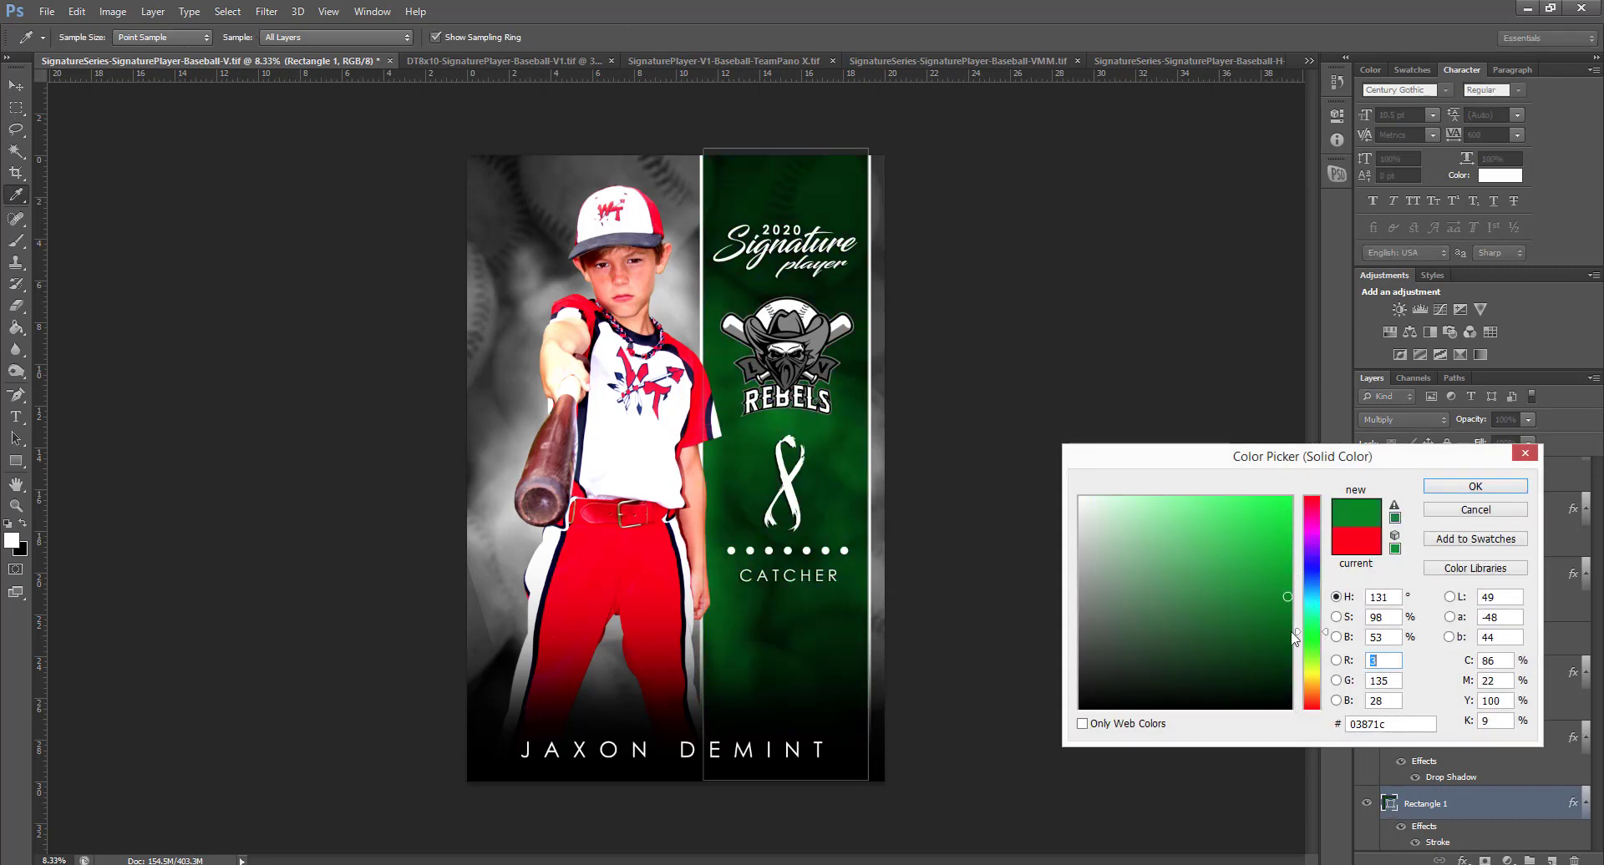
left_click_drag(1289, 552, 1291, 510)
left_click_drag(1325, 643, 1318, 667)
left_click(1290, 498)
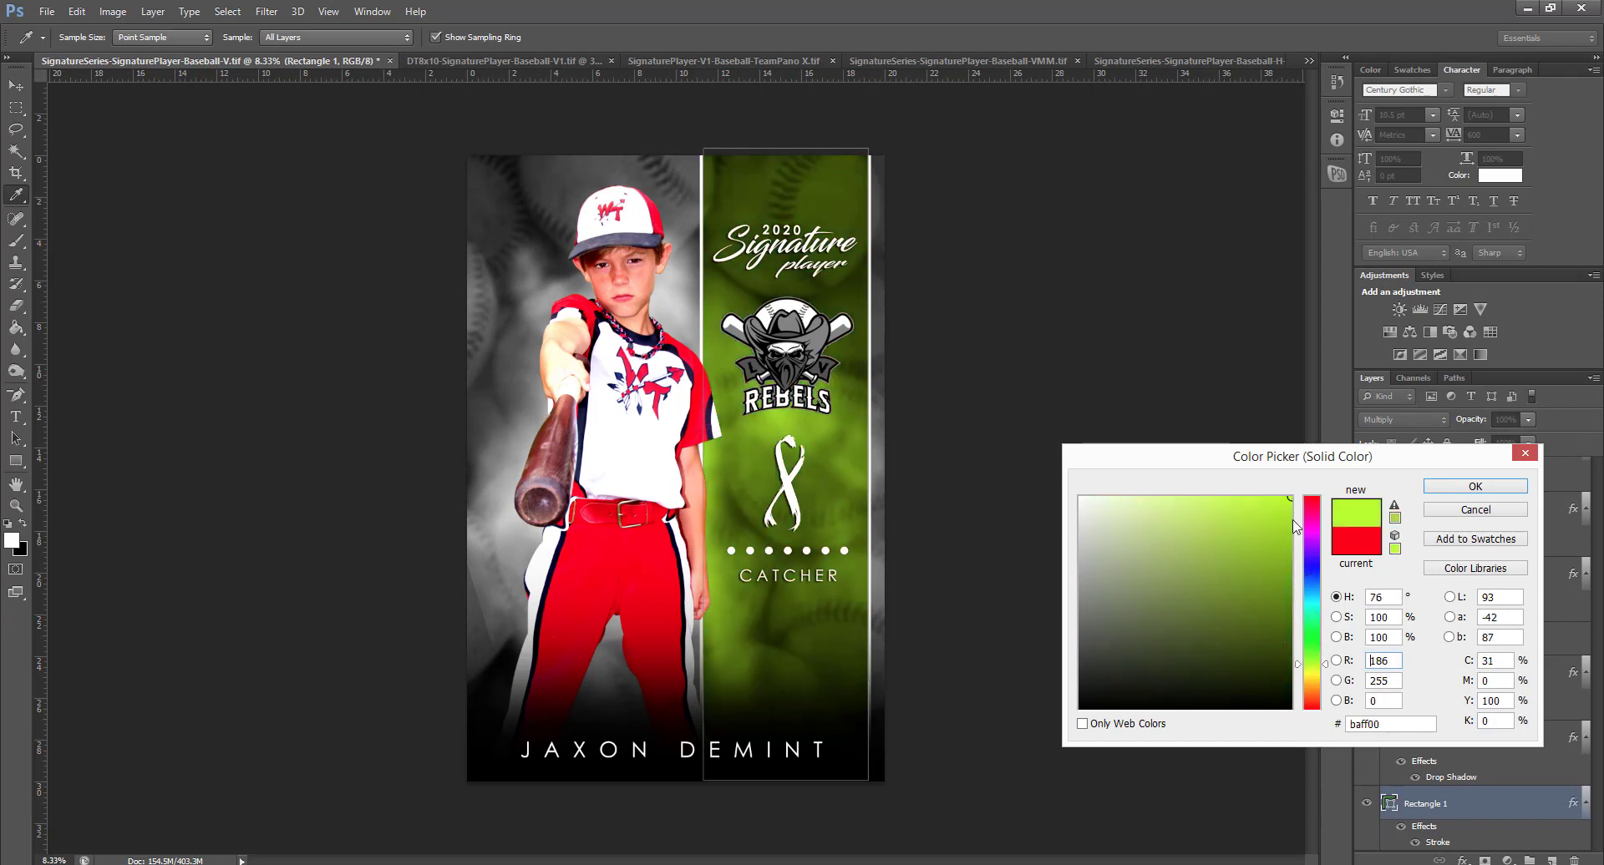
left_click_drag(1322, 608, 1314, 493)
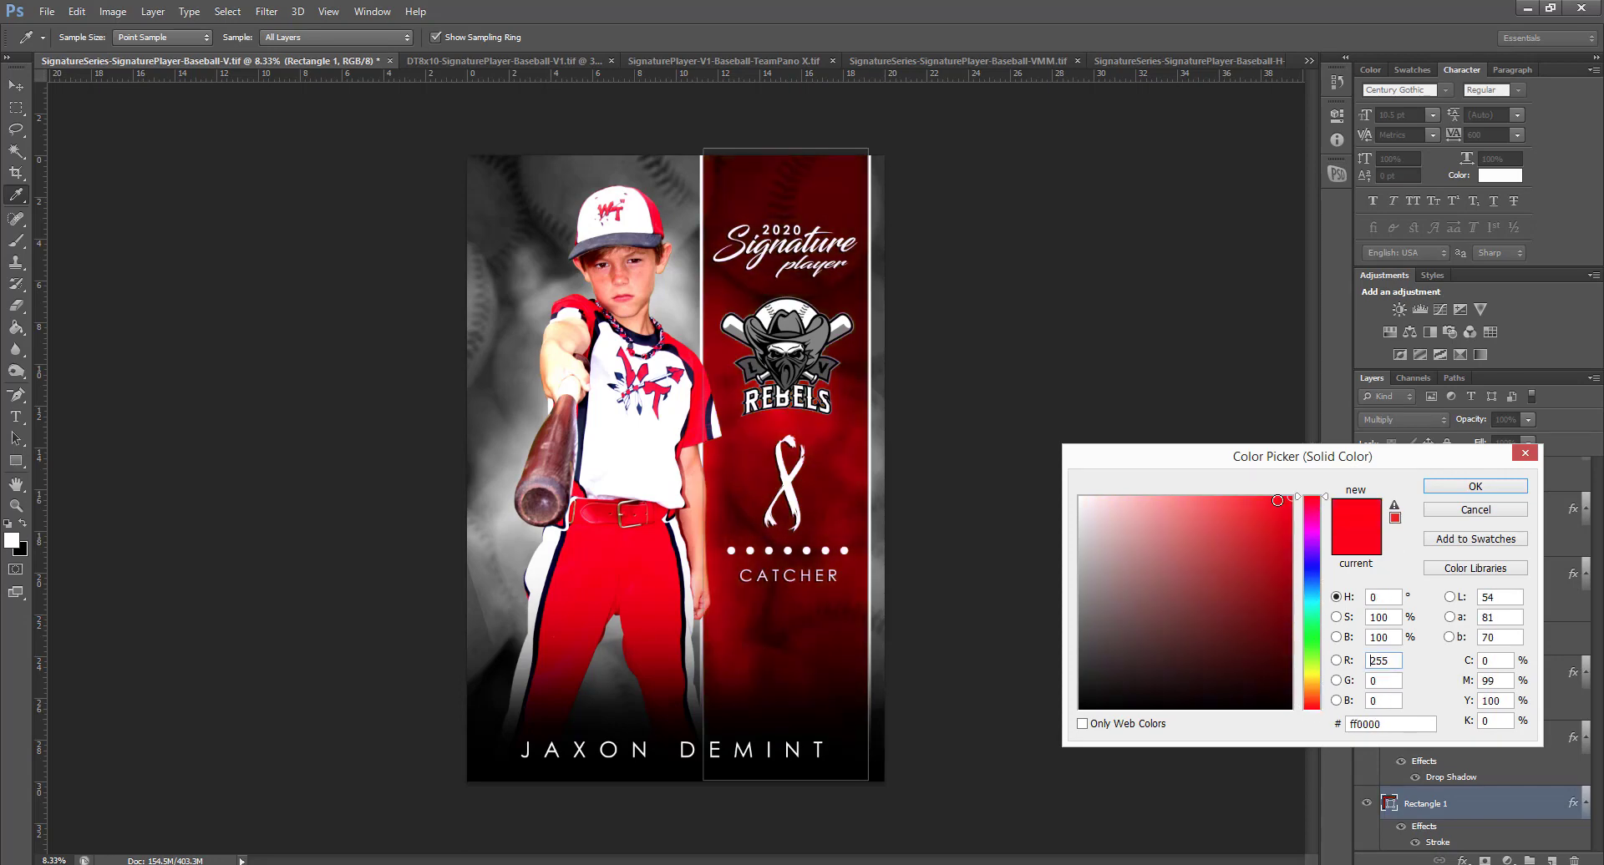
left_click(1475, 487)
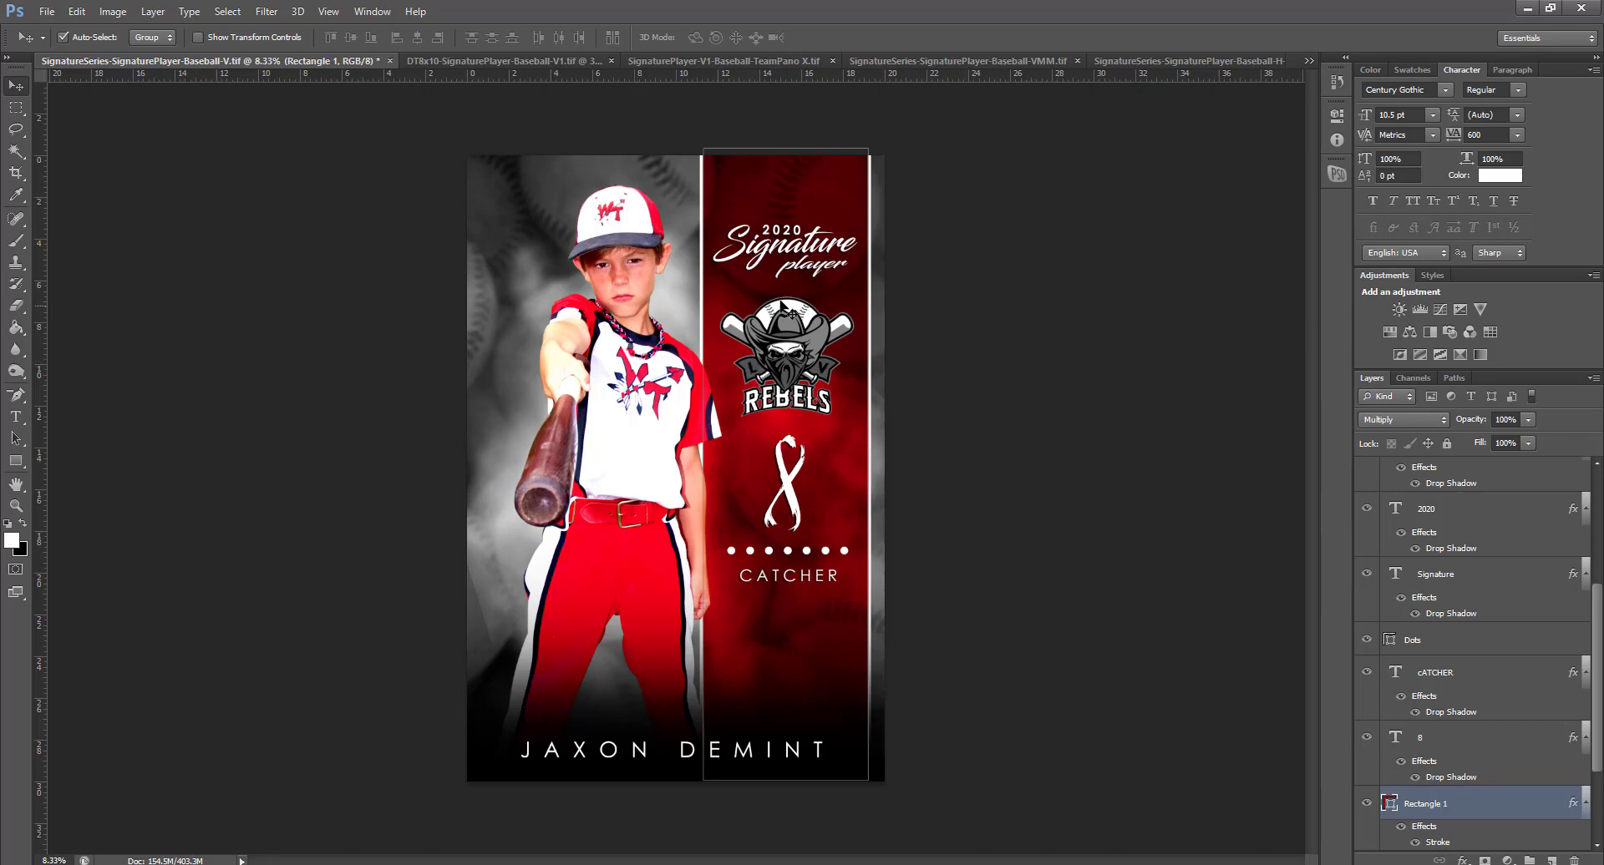
Hide the 2020, Signature, dots and CATCHER layers
left_click(772, 237)
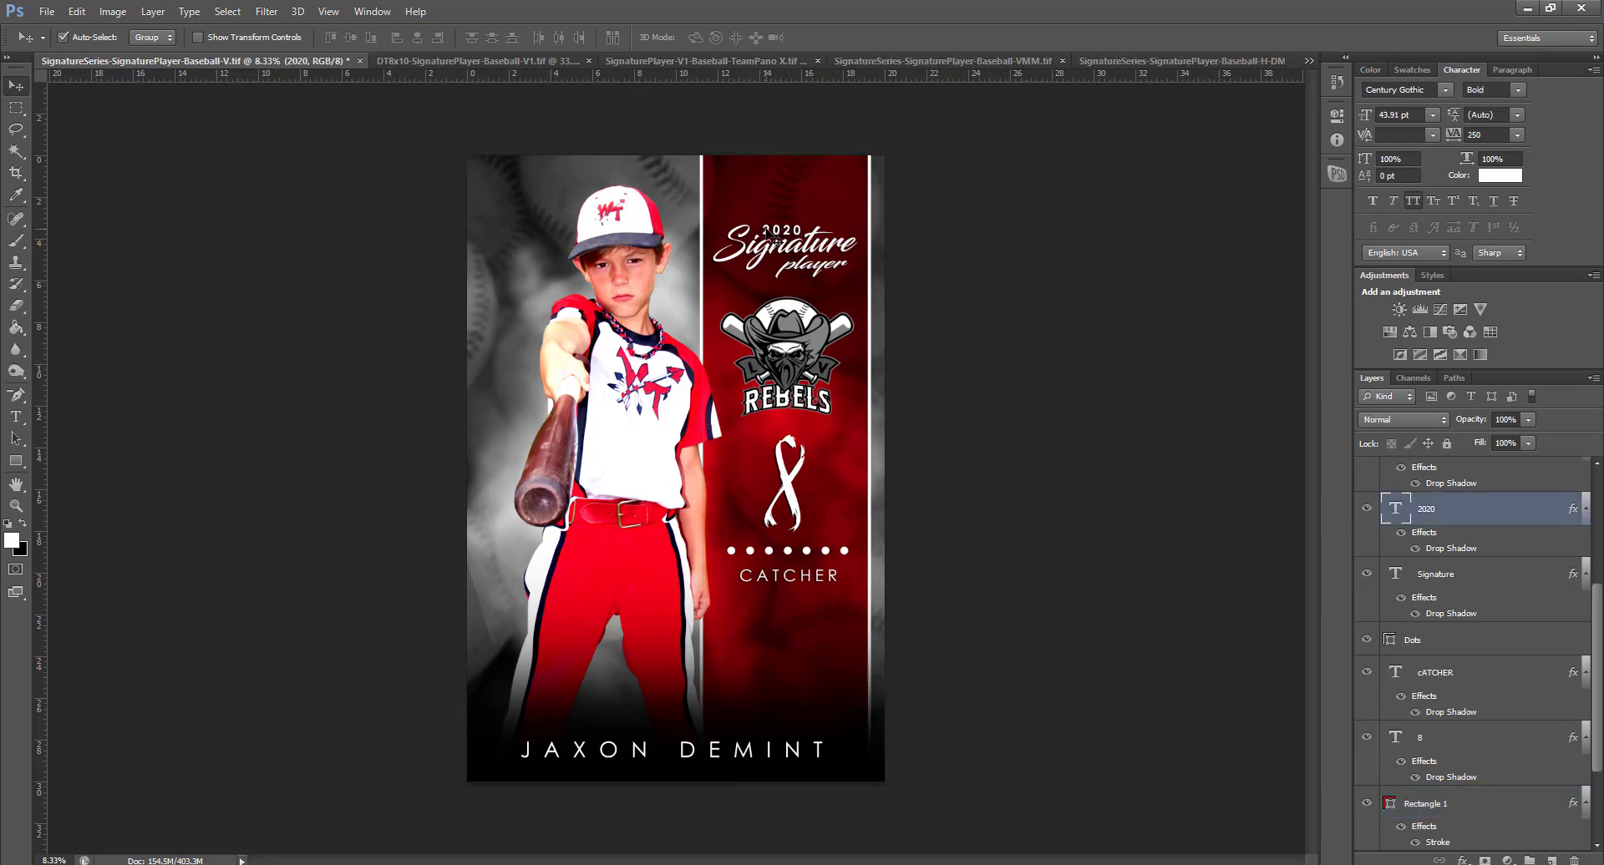
left_click(1366, 509)
left_click(1367, 576)
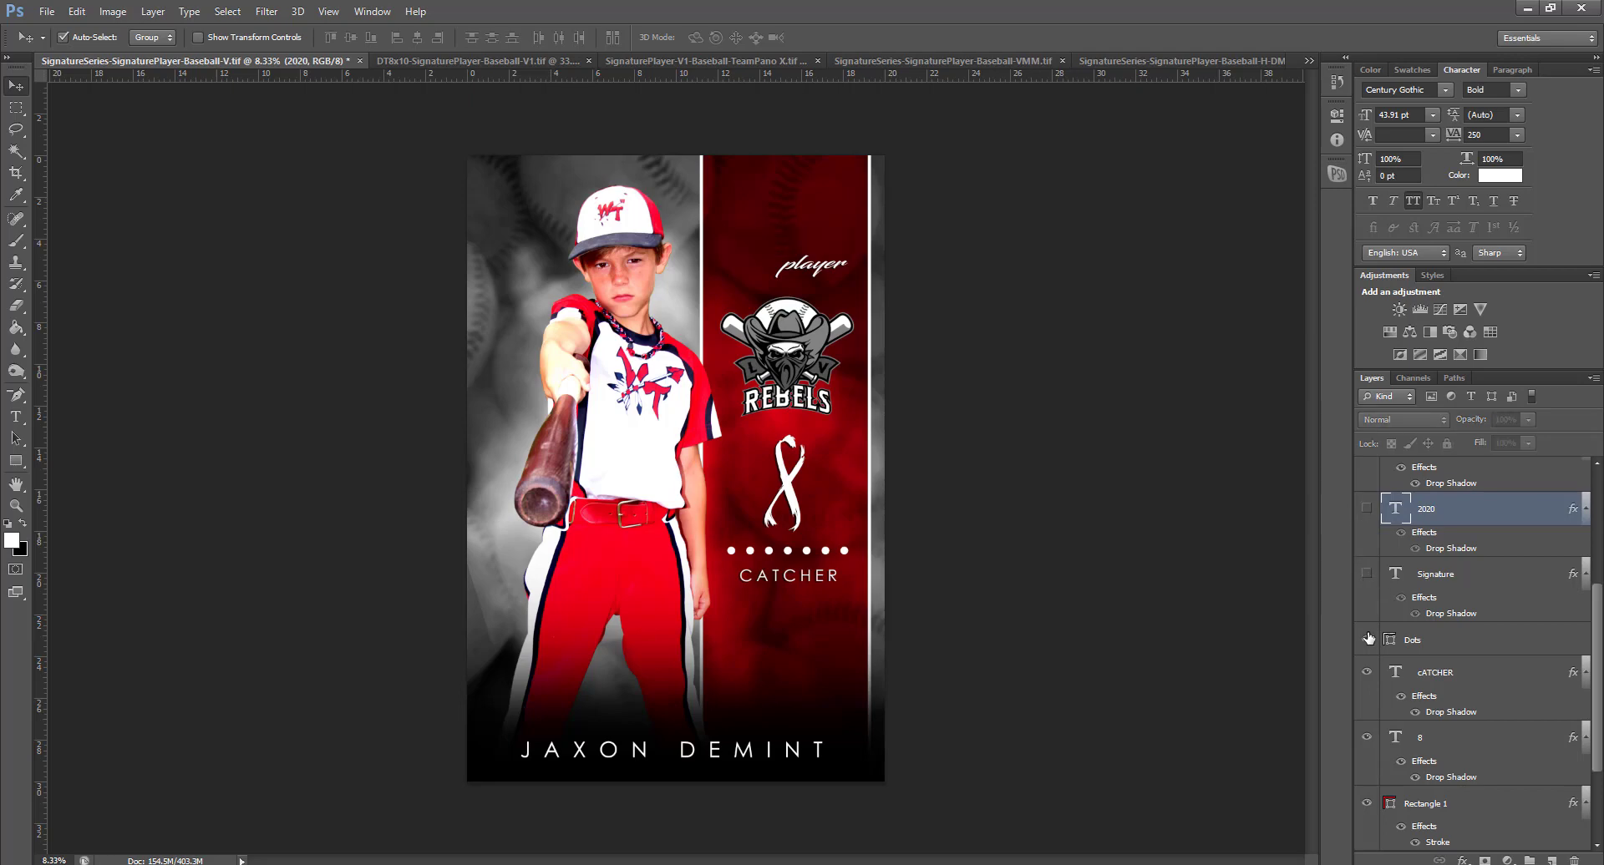
left_click(1366, 640)
left_click(1367, 673)
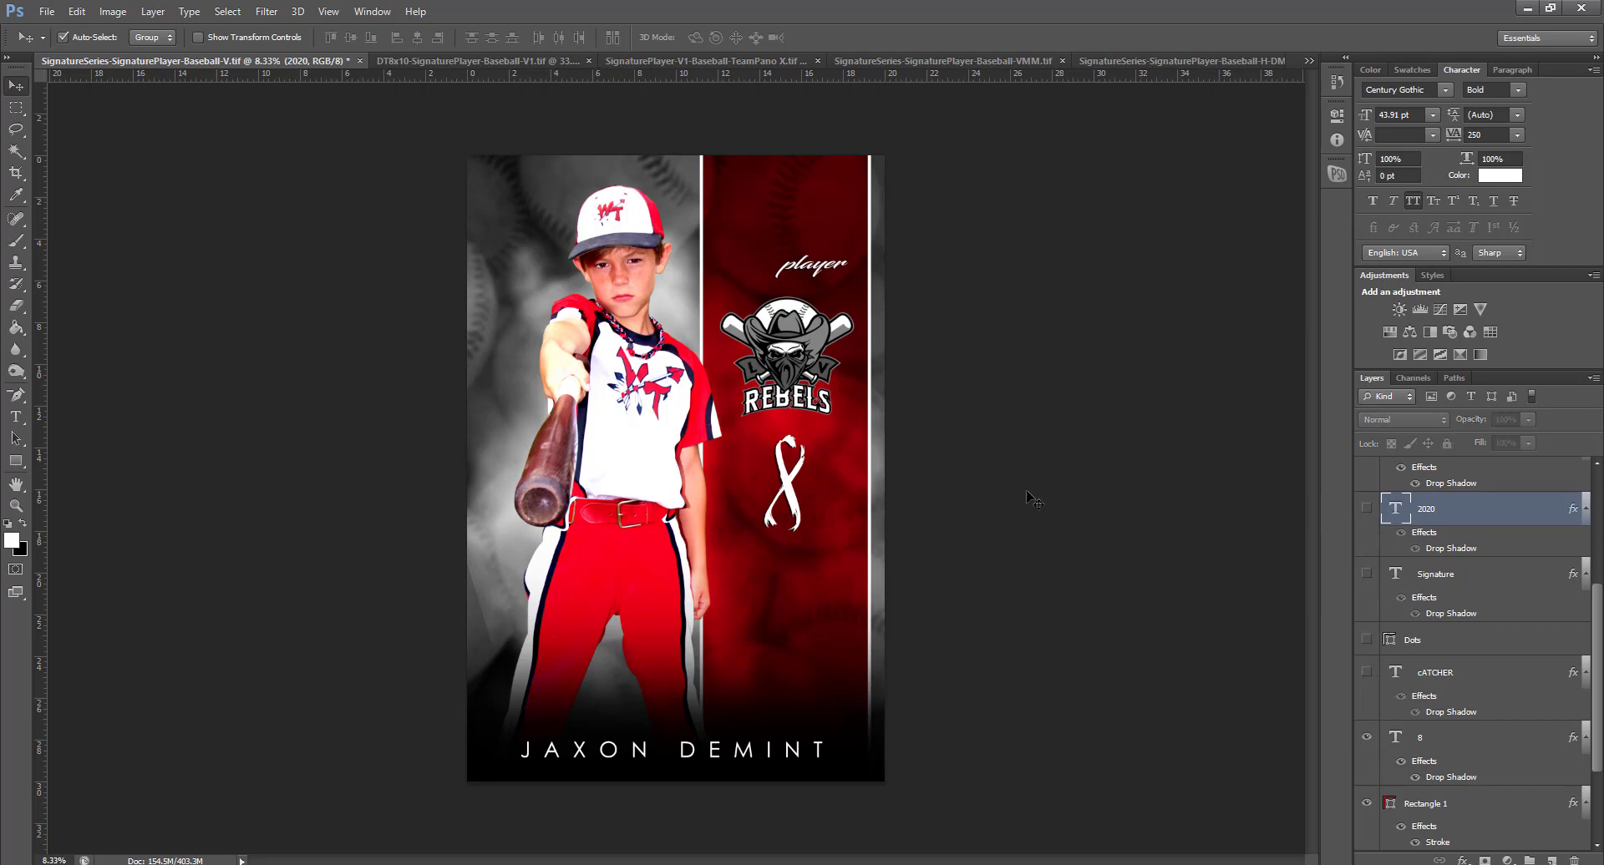
Hide the player script, number 8, Team Logo and player name layers
left_click(819, 277)
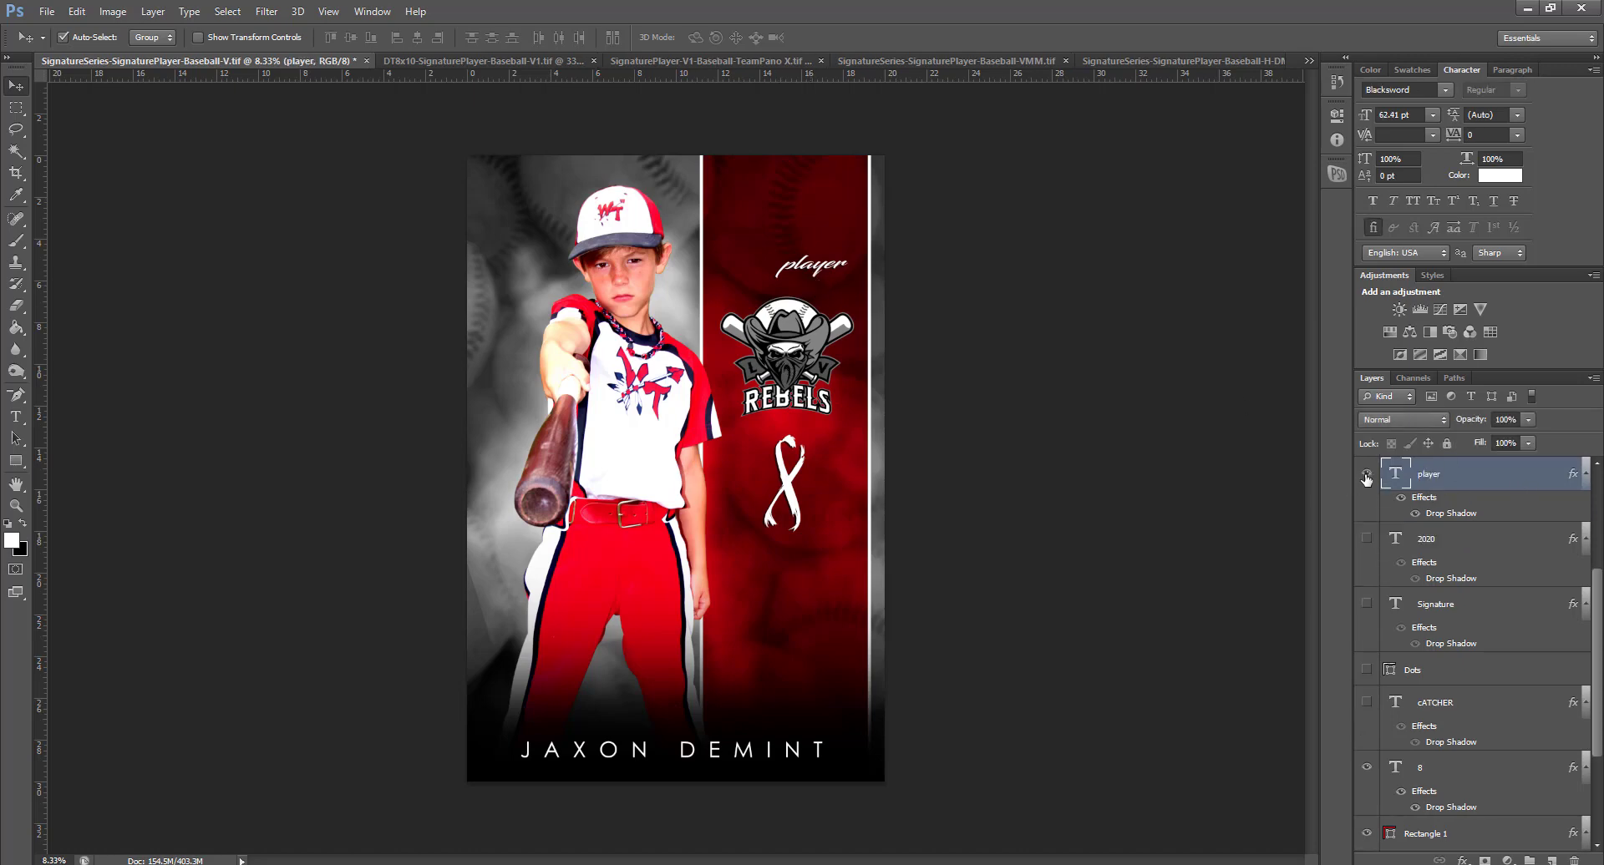
left_click(1366, 474)
left_click(1389, 765)
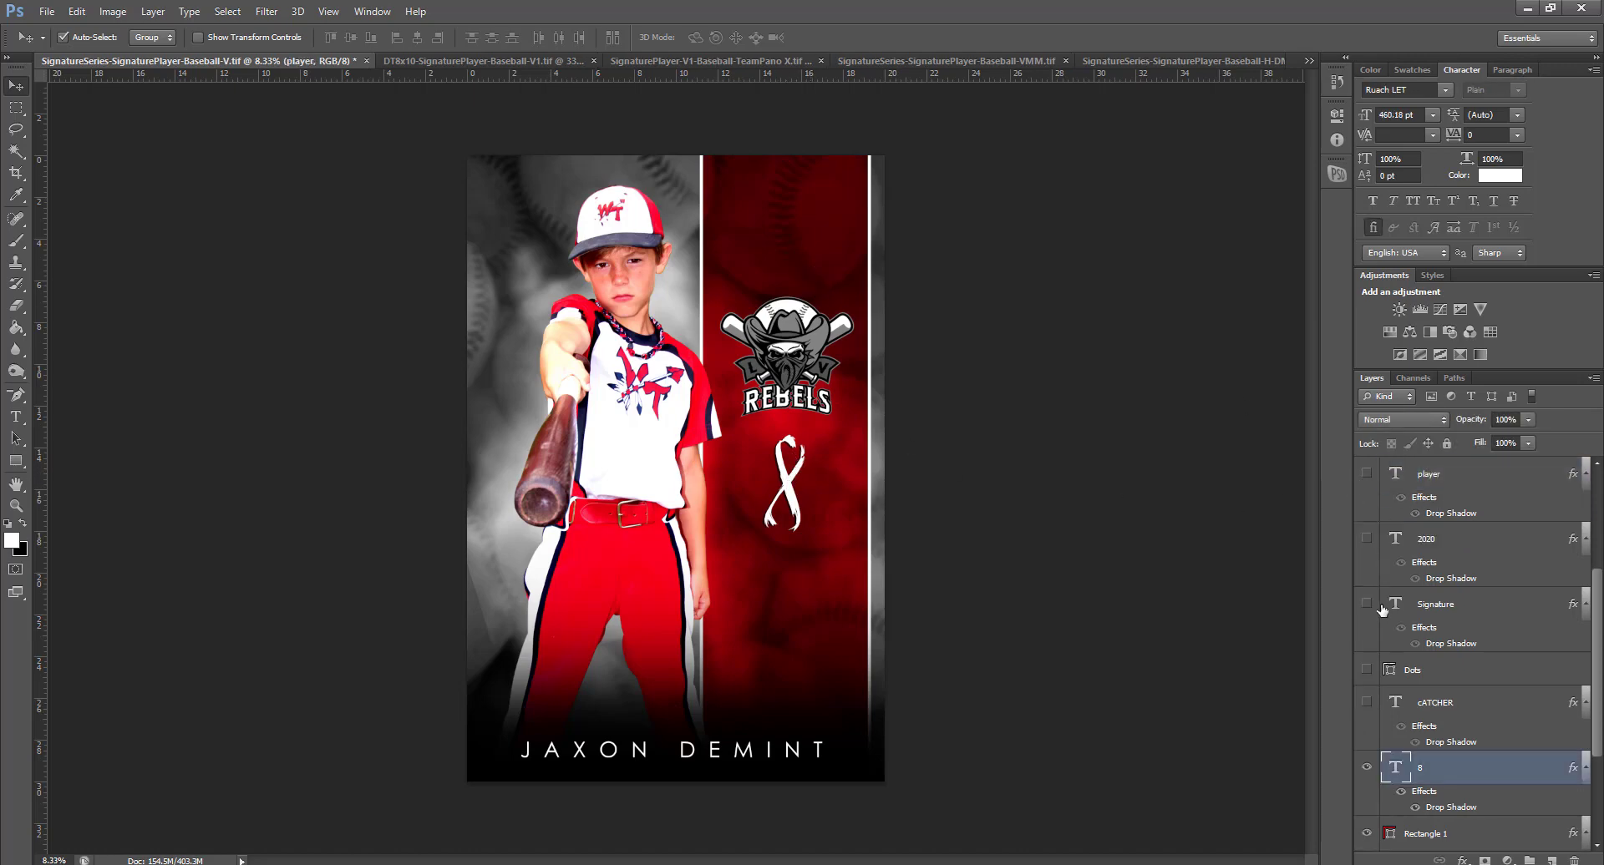
left_click(1366, 766)
left_click(789, 376)
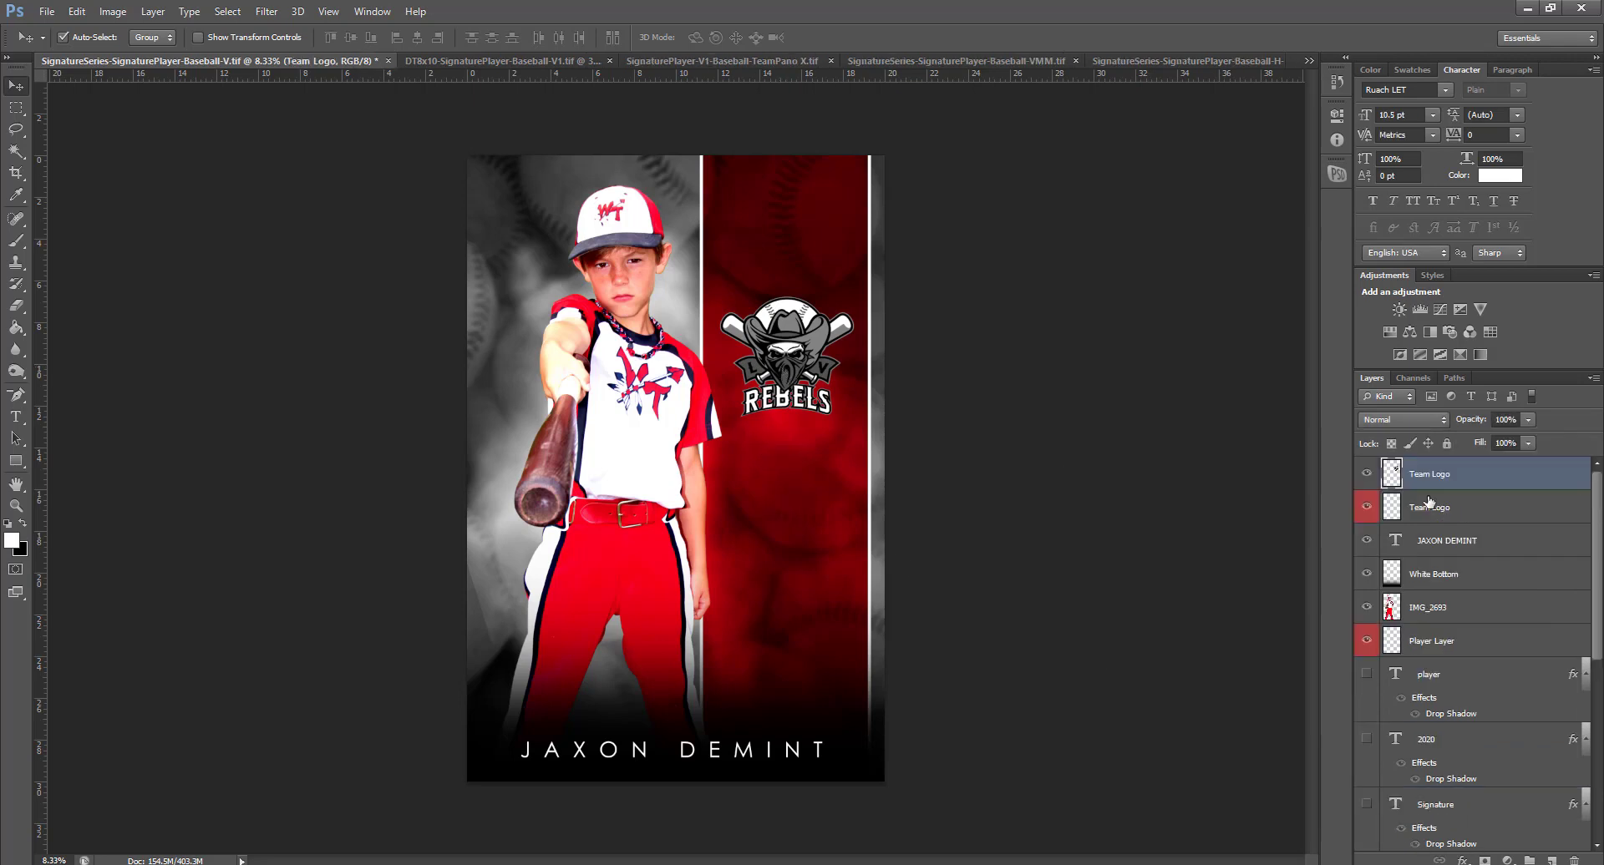
left_click(1369, 473)
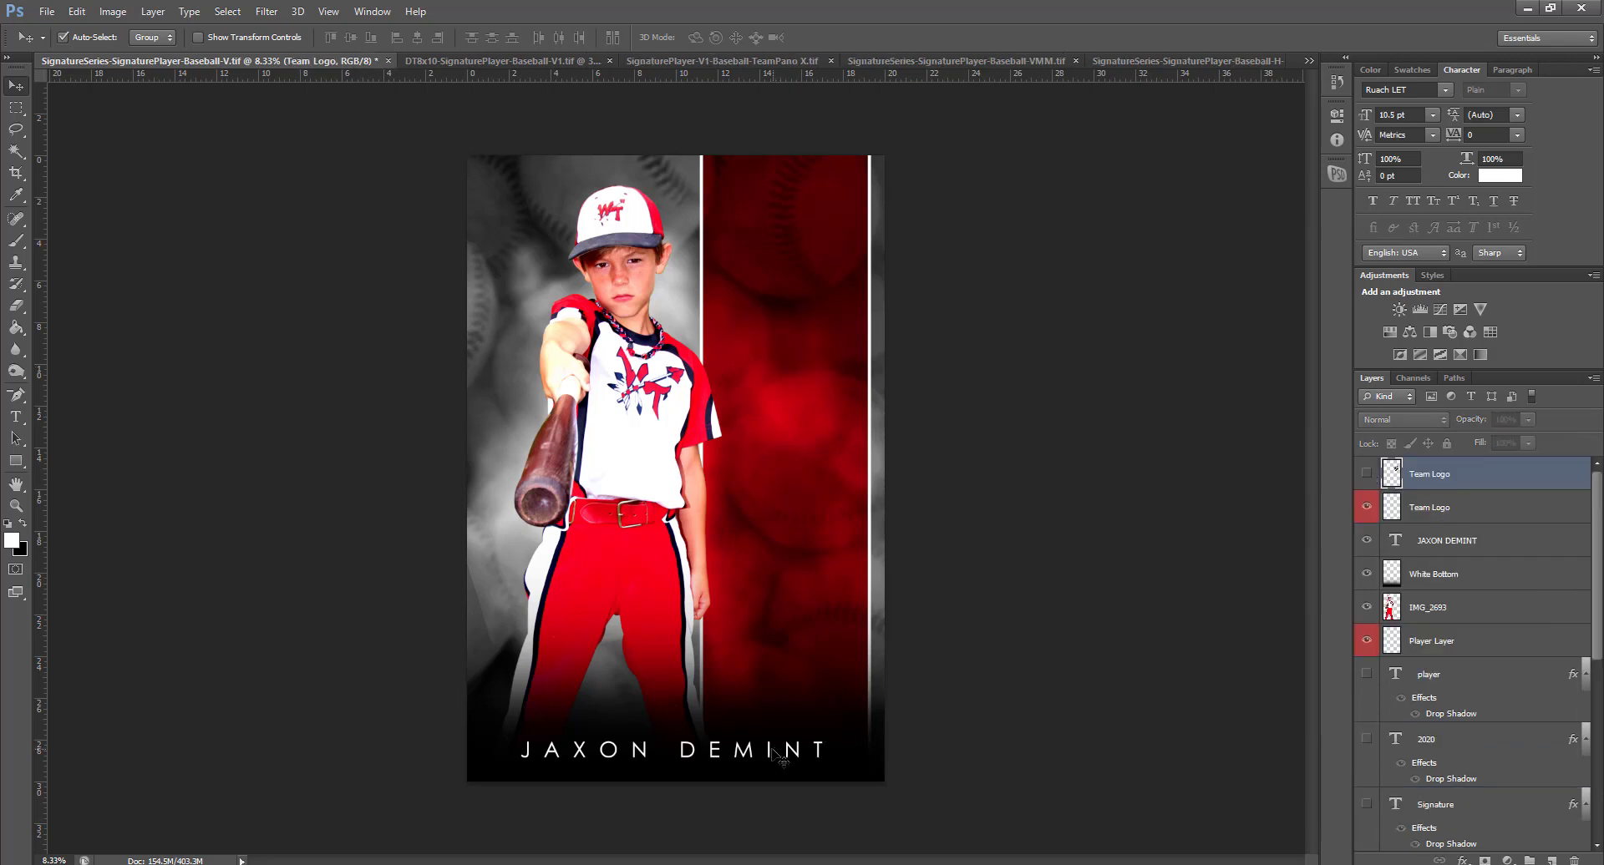
left_click(770, 752)
left_click(1367, 543)
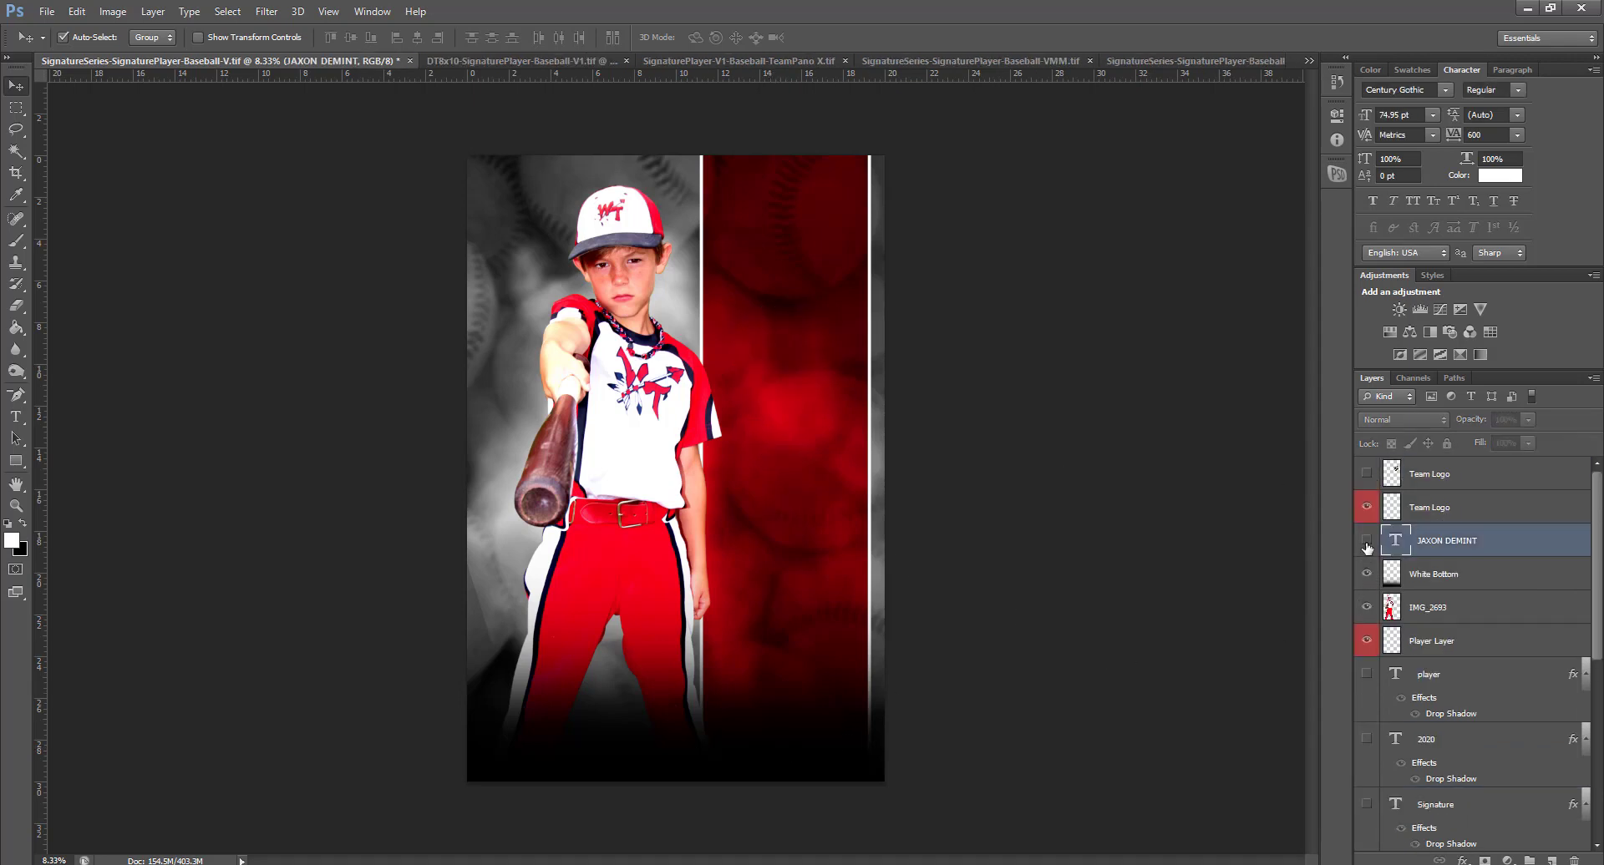
left_click(768, 295)
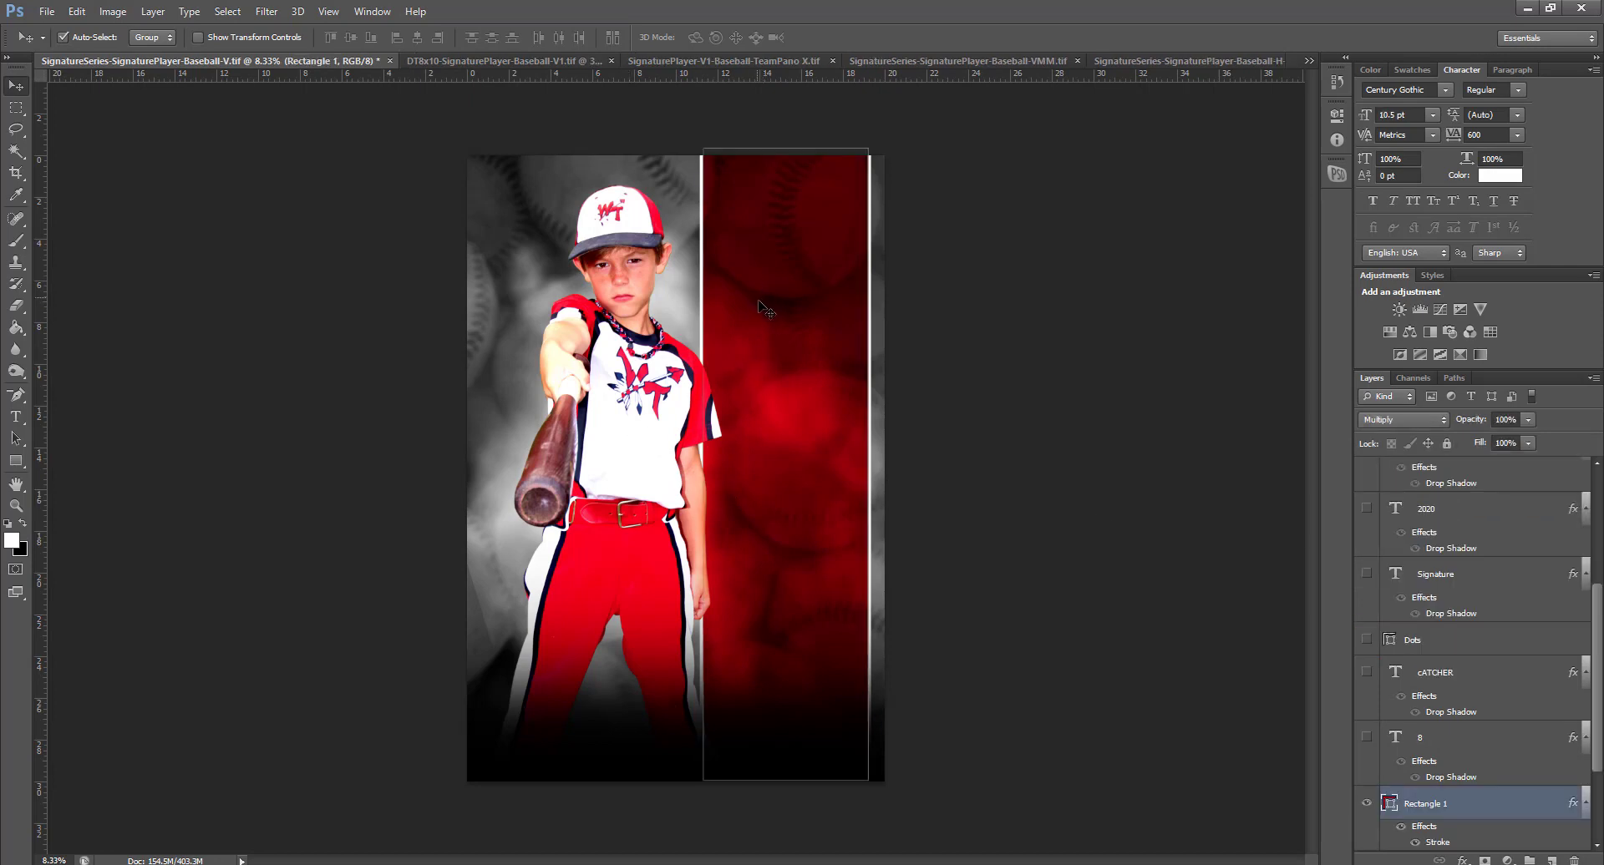
Move the red panel to the right edge and center the player photo, enlarging it about 120%
left_click_drag(763, 304, 499, 313)
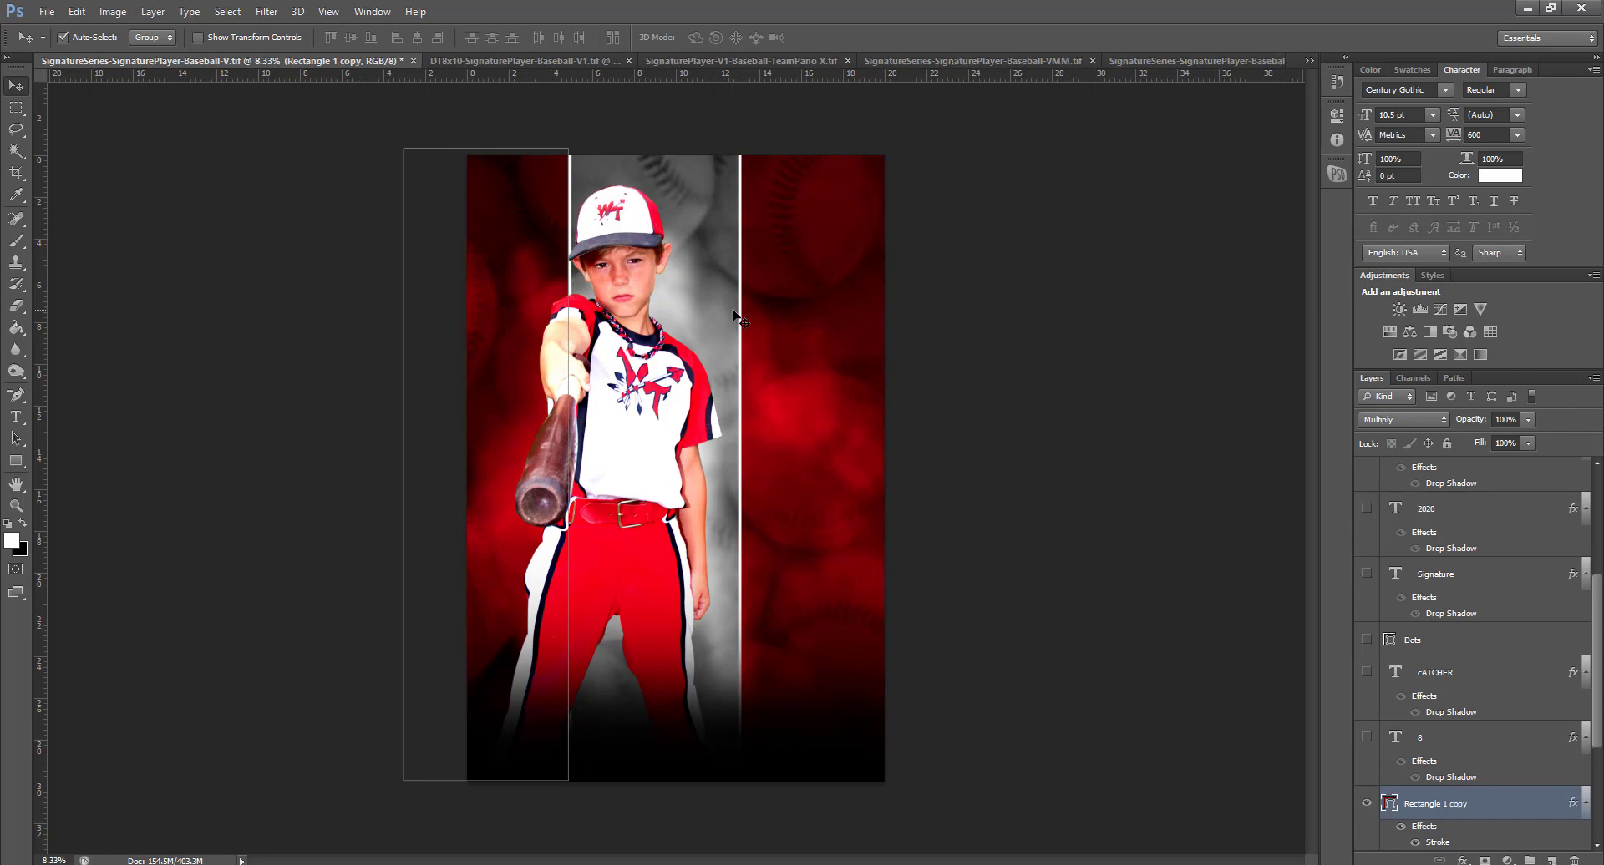
mouse_move(776, 319)
left_mouse_down()
mouse_move(811, 318)
mouse_move(793, 316)
left_mouse_up()
left_click(622, 394)
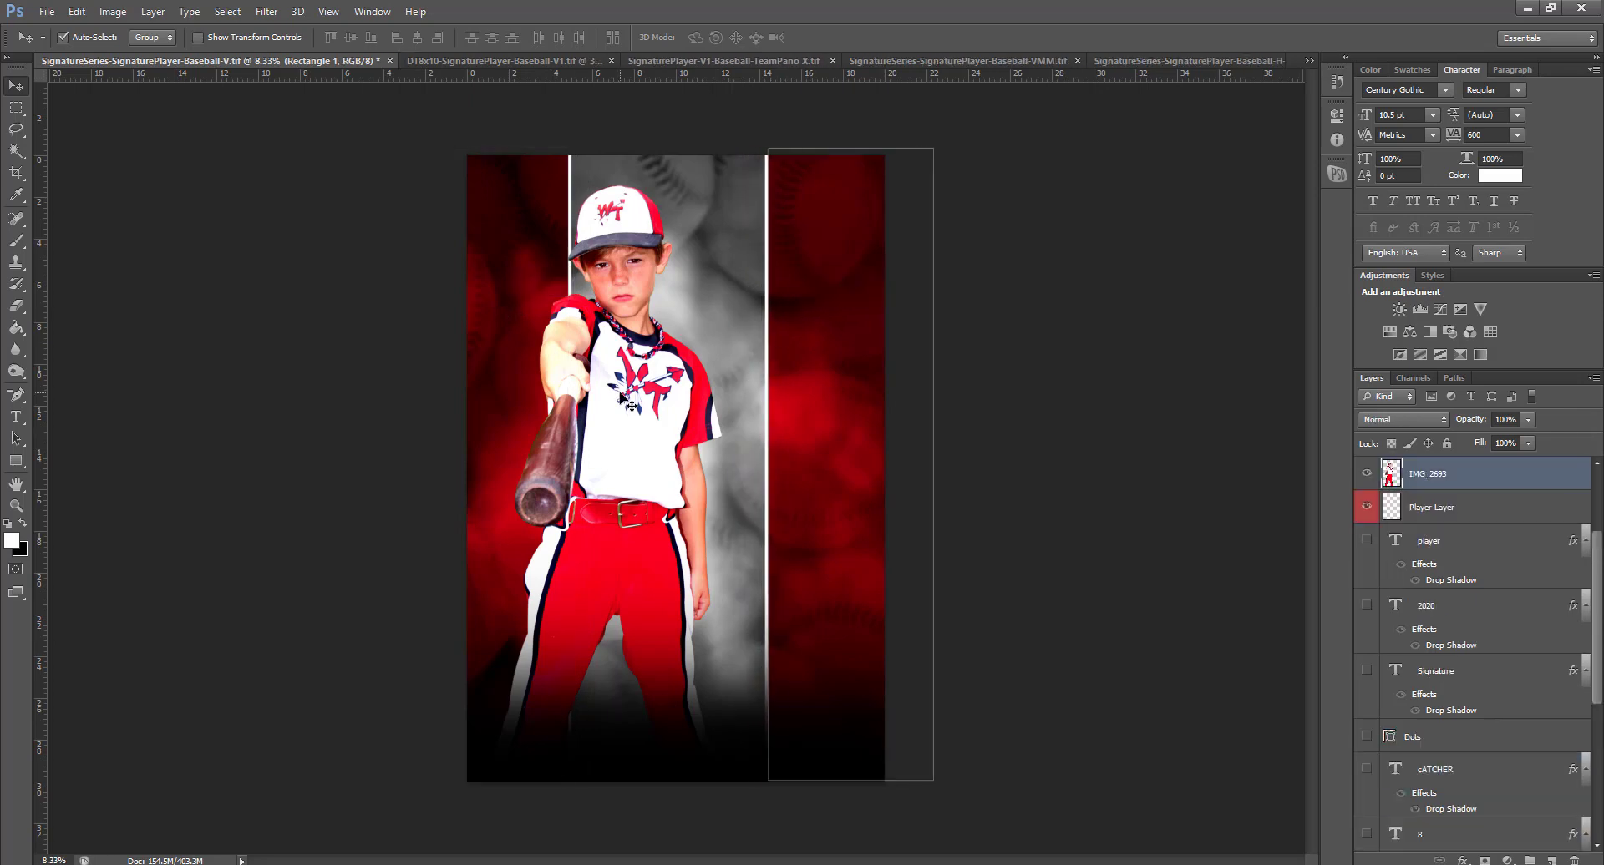
left_click_drag(622, 394, 668, 415)
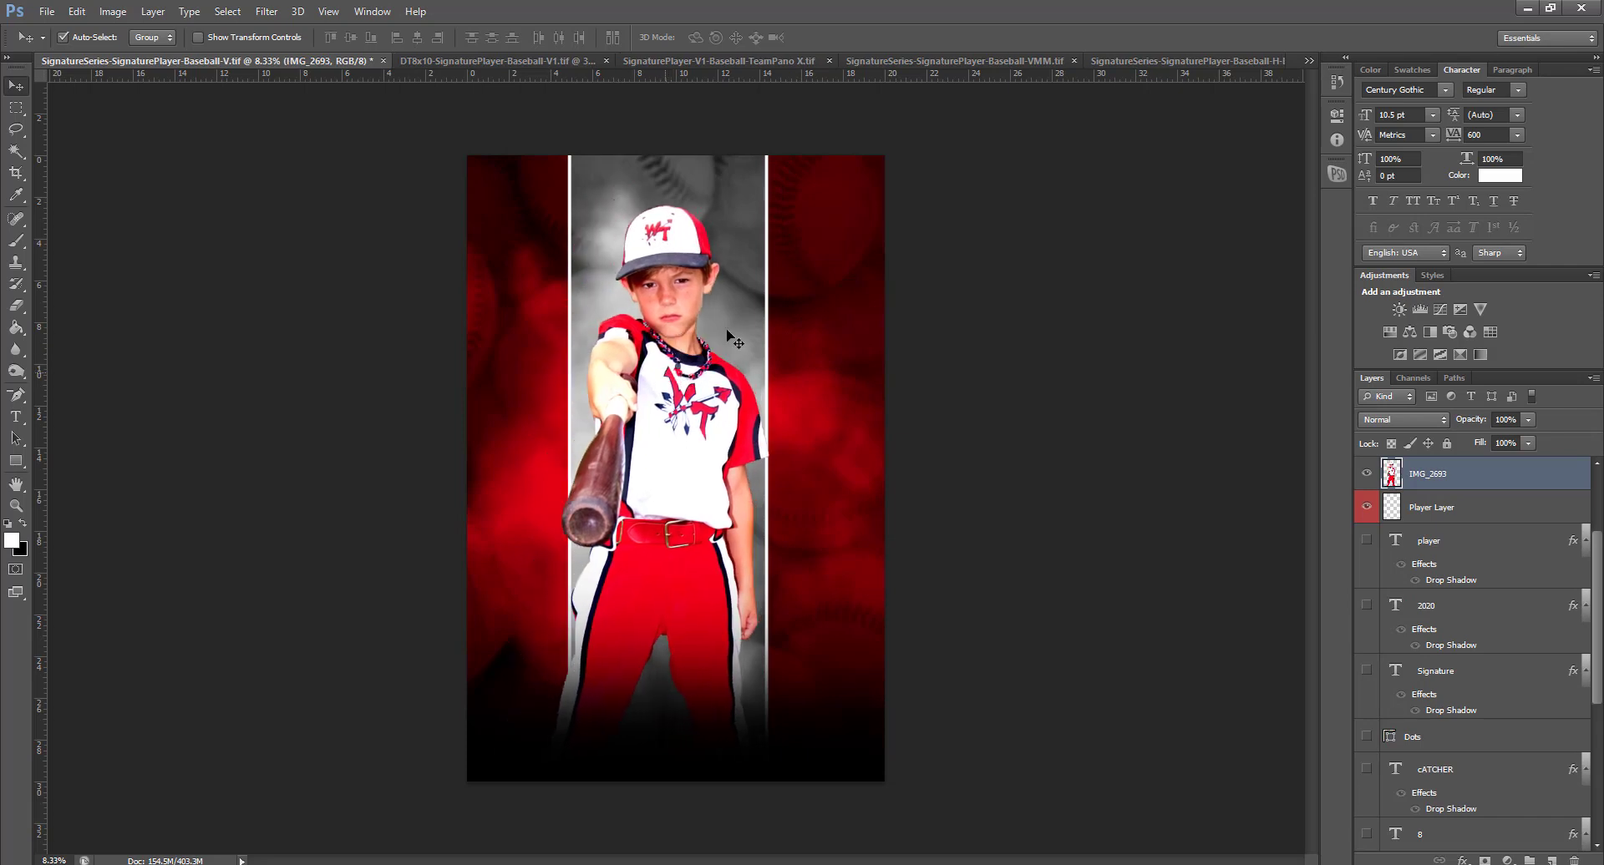
key("ctrl+t")
left_click_drag(803, 203, 833, 133)
left_click_drag(704, 331, 703, 384)
key("Return")
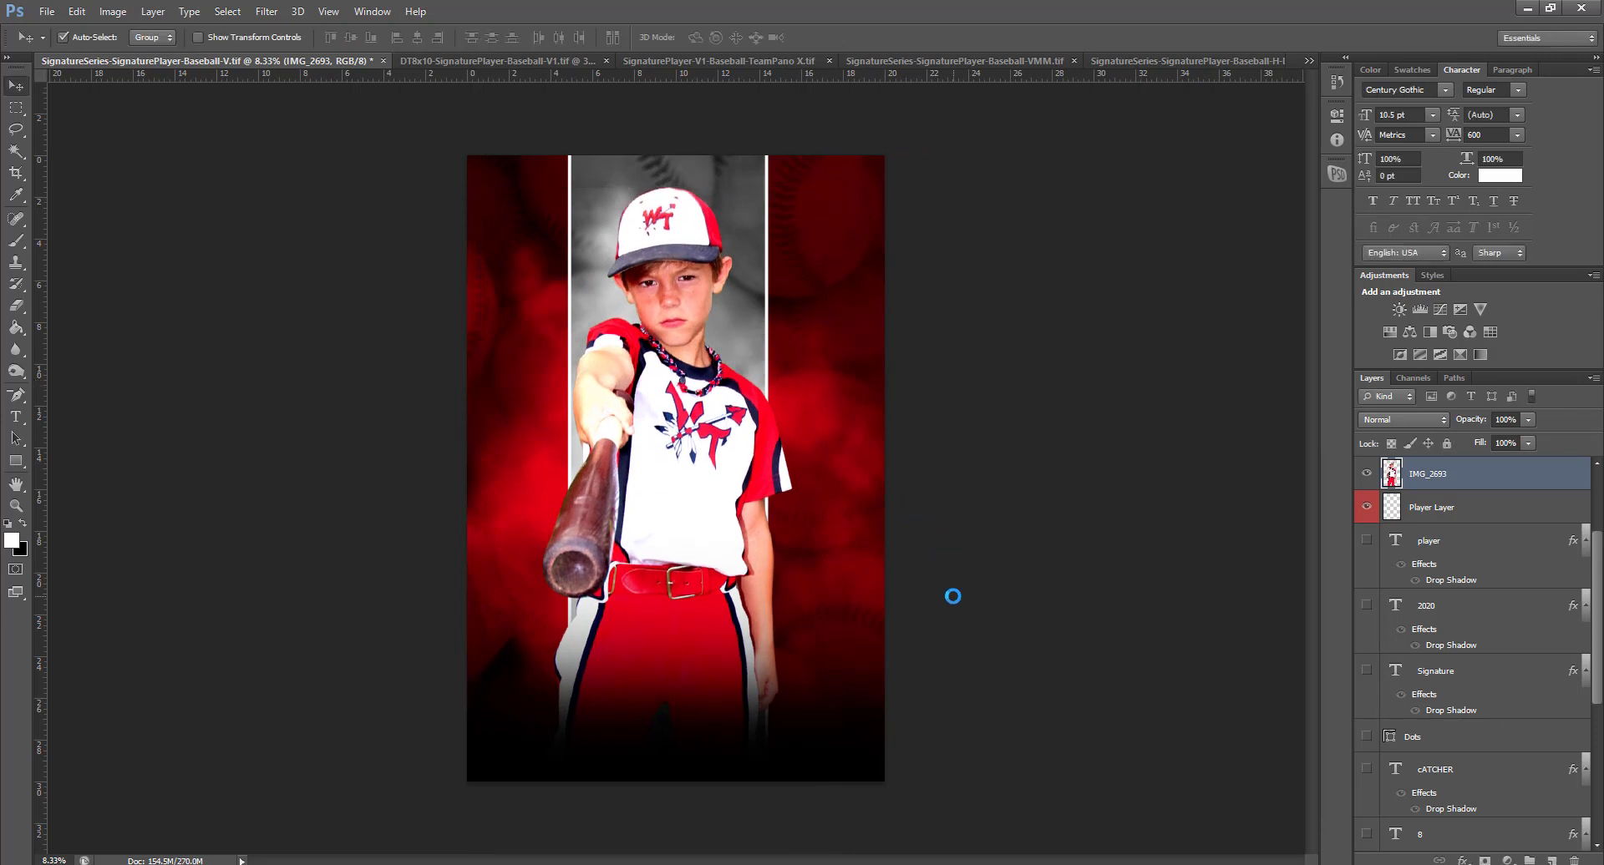
Turn Rectangle 1 and Rectangle 1 copy off and back on so both red panels show
left_click(808, 329)
left_click(1367, 804)
left_click(1366, 738)
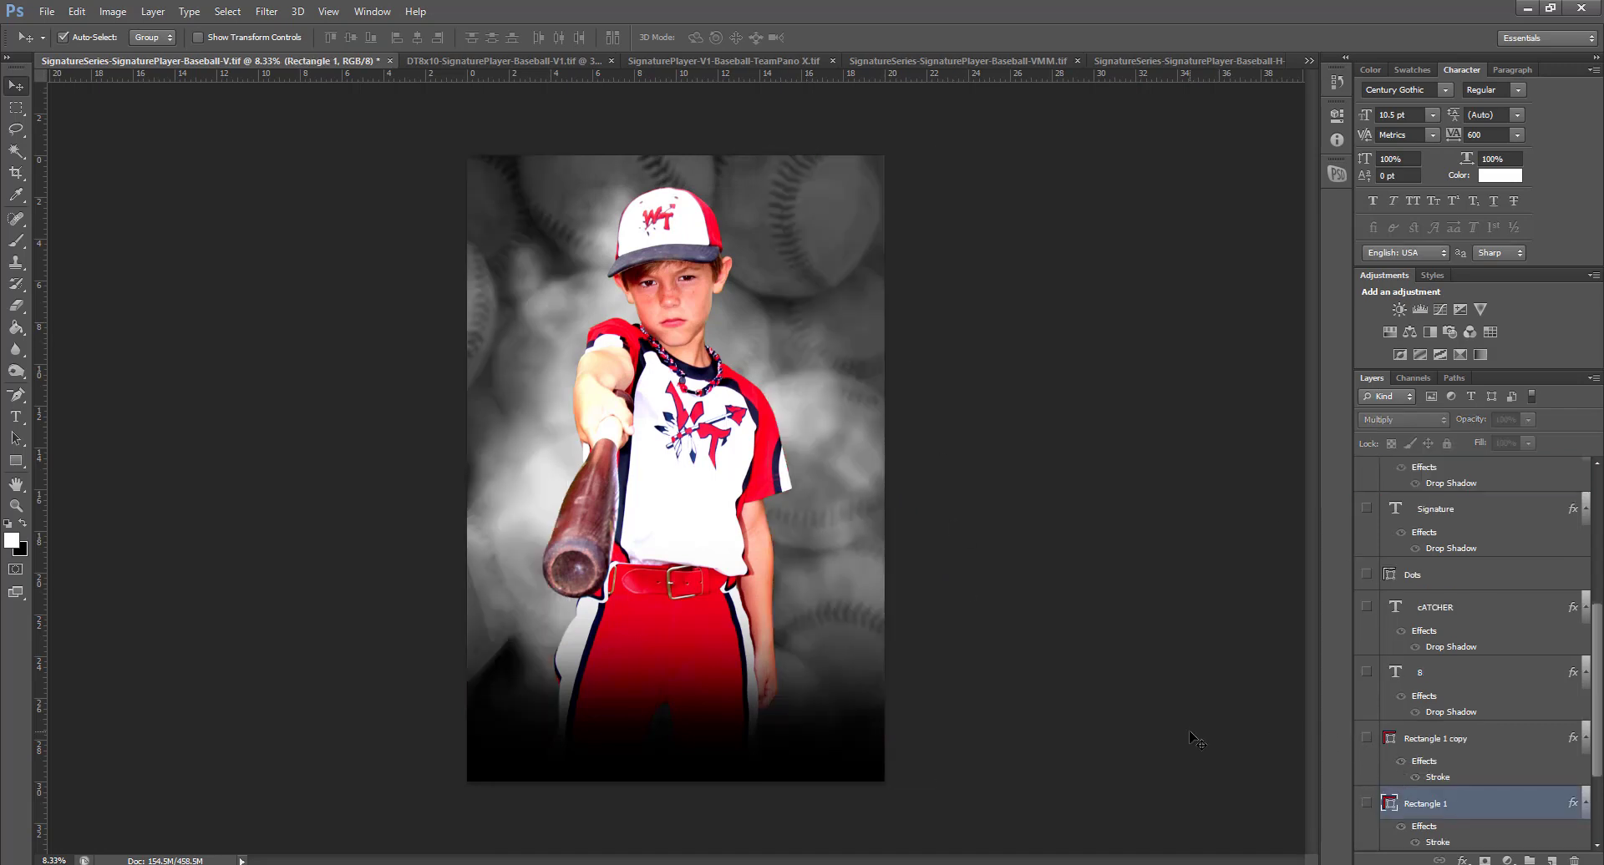
left_click(1366, 803)
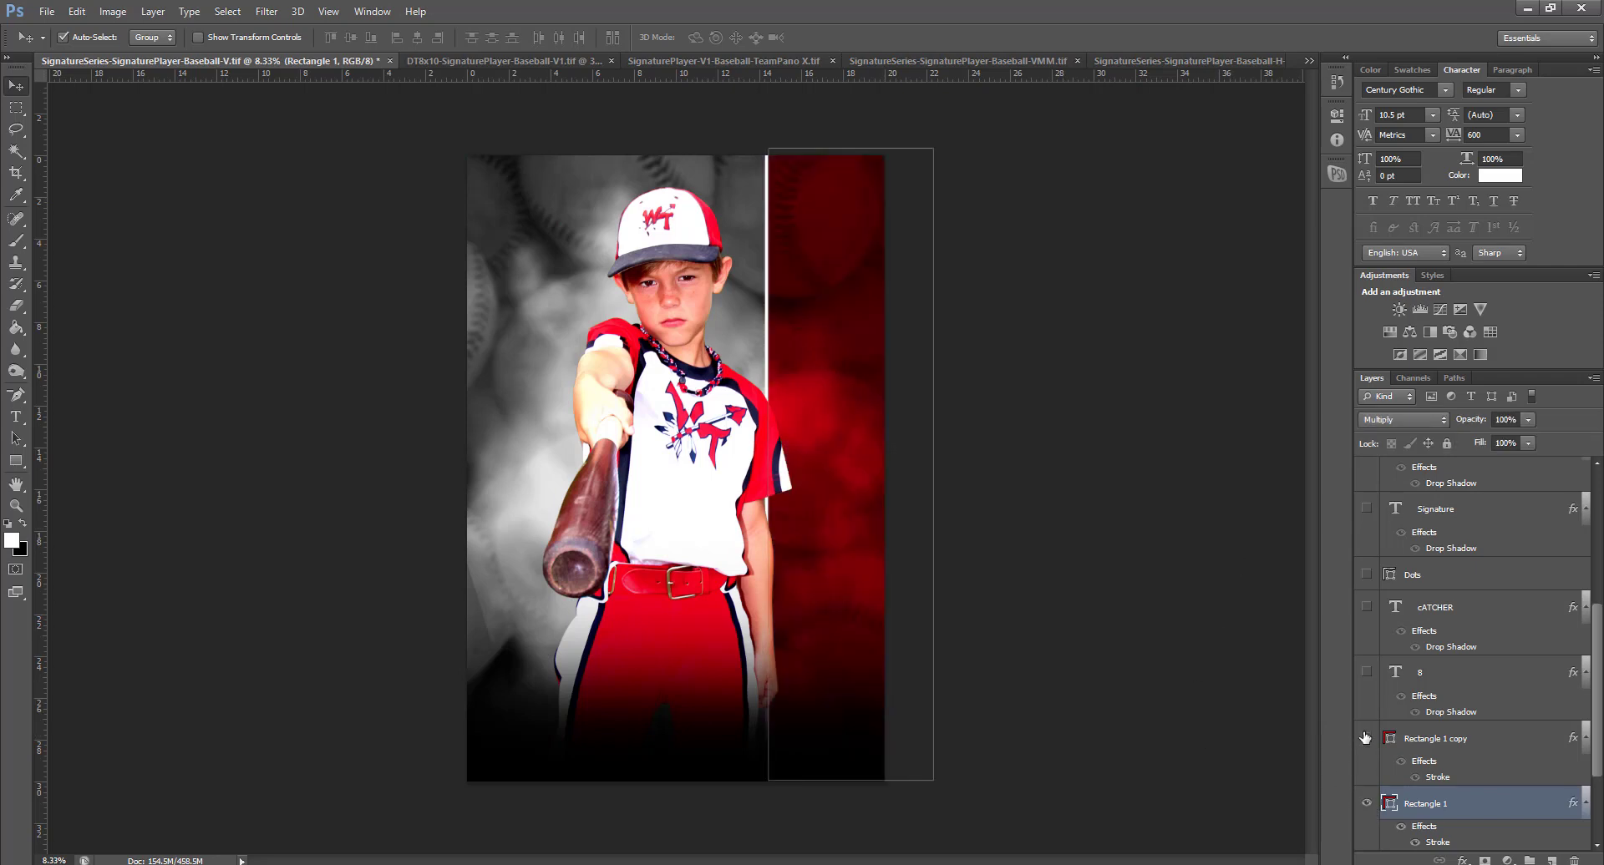
left_click(1367, 738)
left_click(1079, 553)
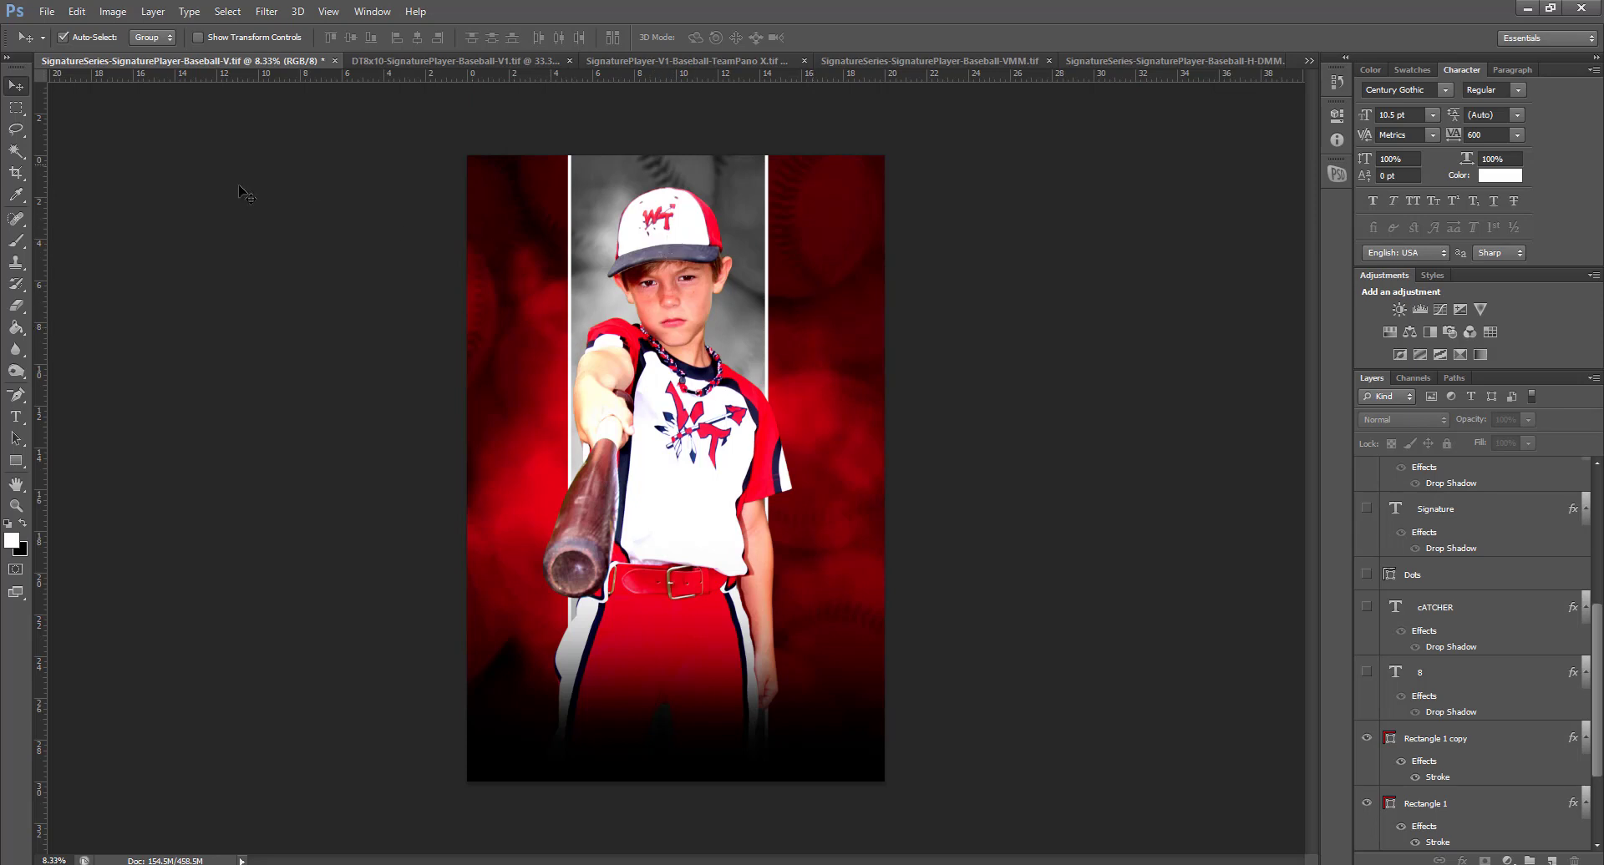
Close the vertical player template without saving and drag the team photo onto the DT8x10 template
left_click(333, 60)
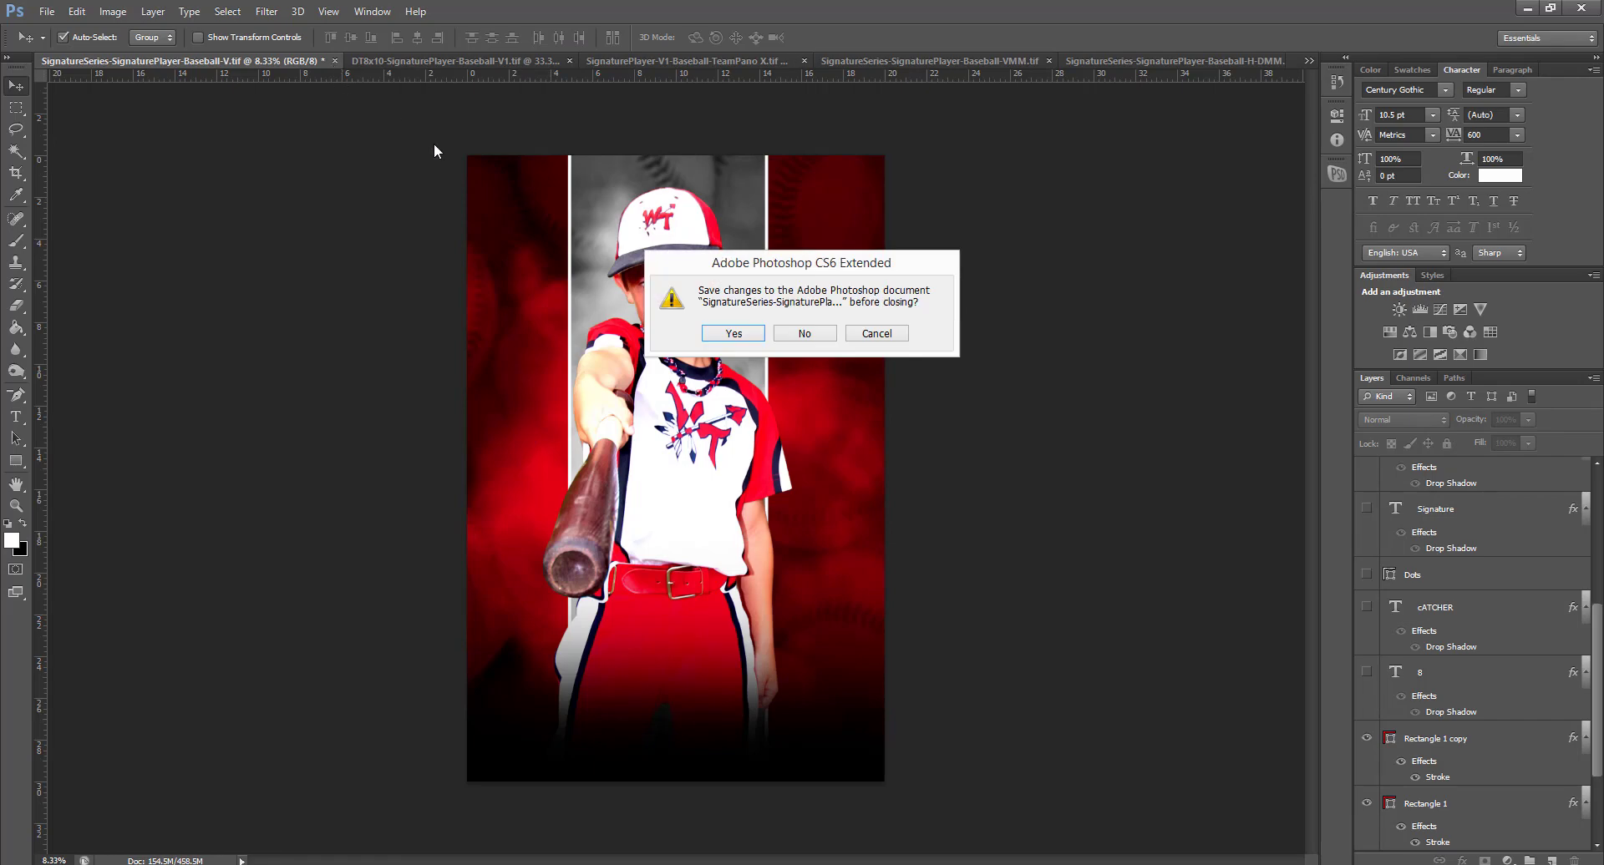
left_click(796, 334)
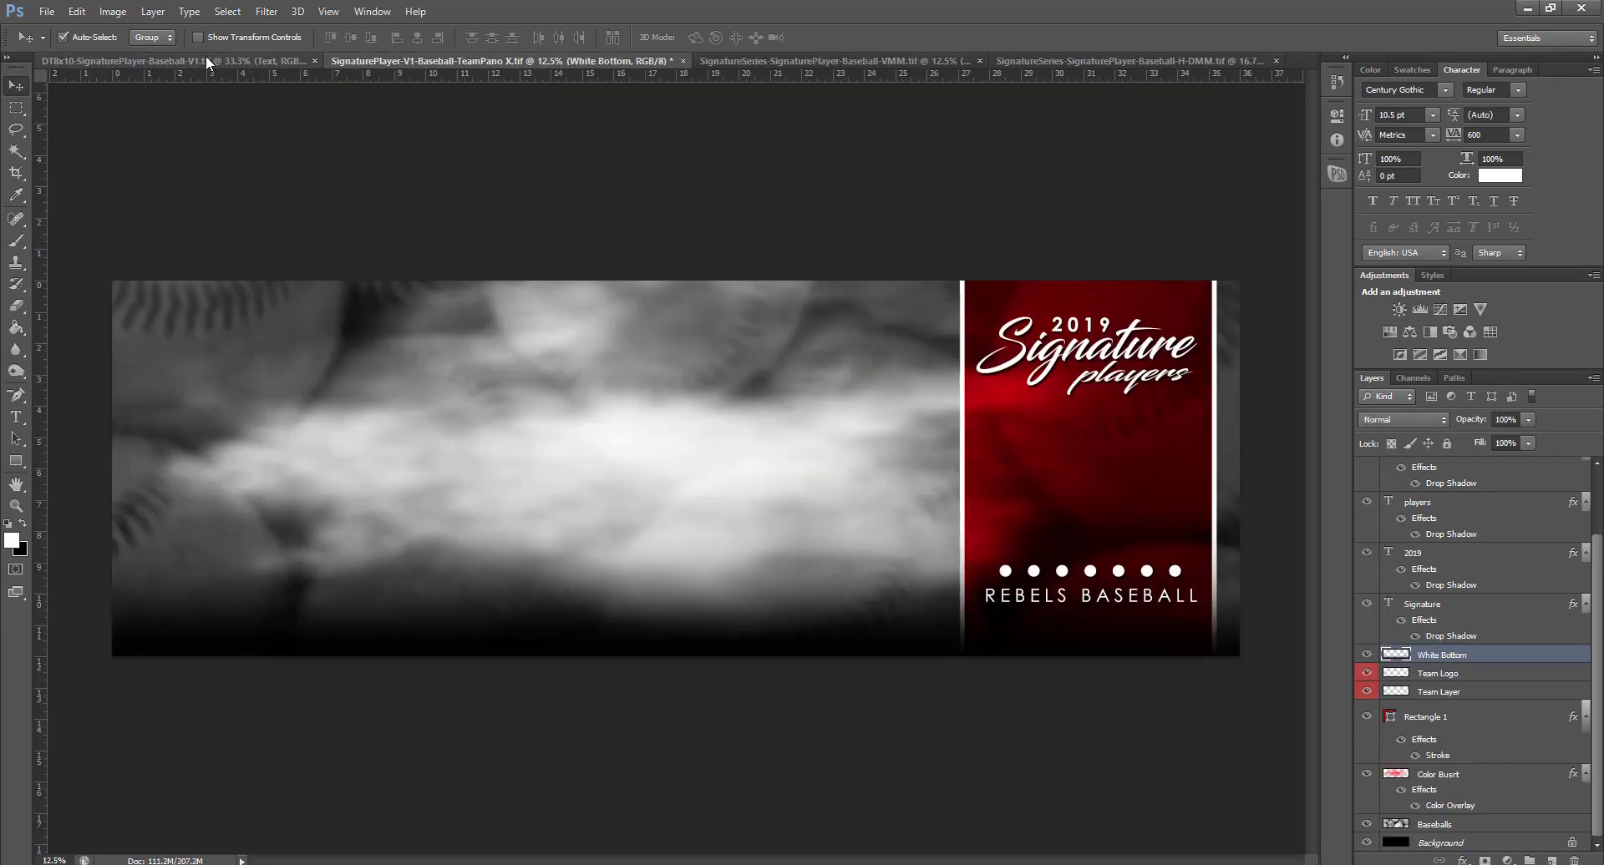
left_click(205, 59)
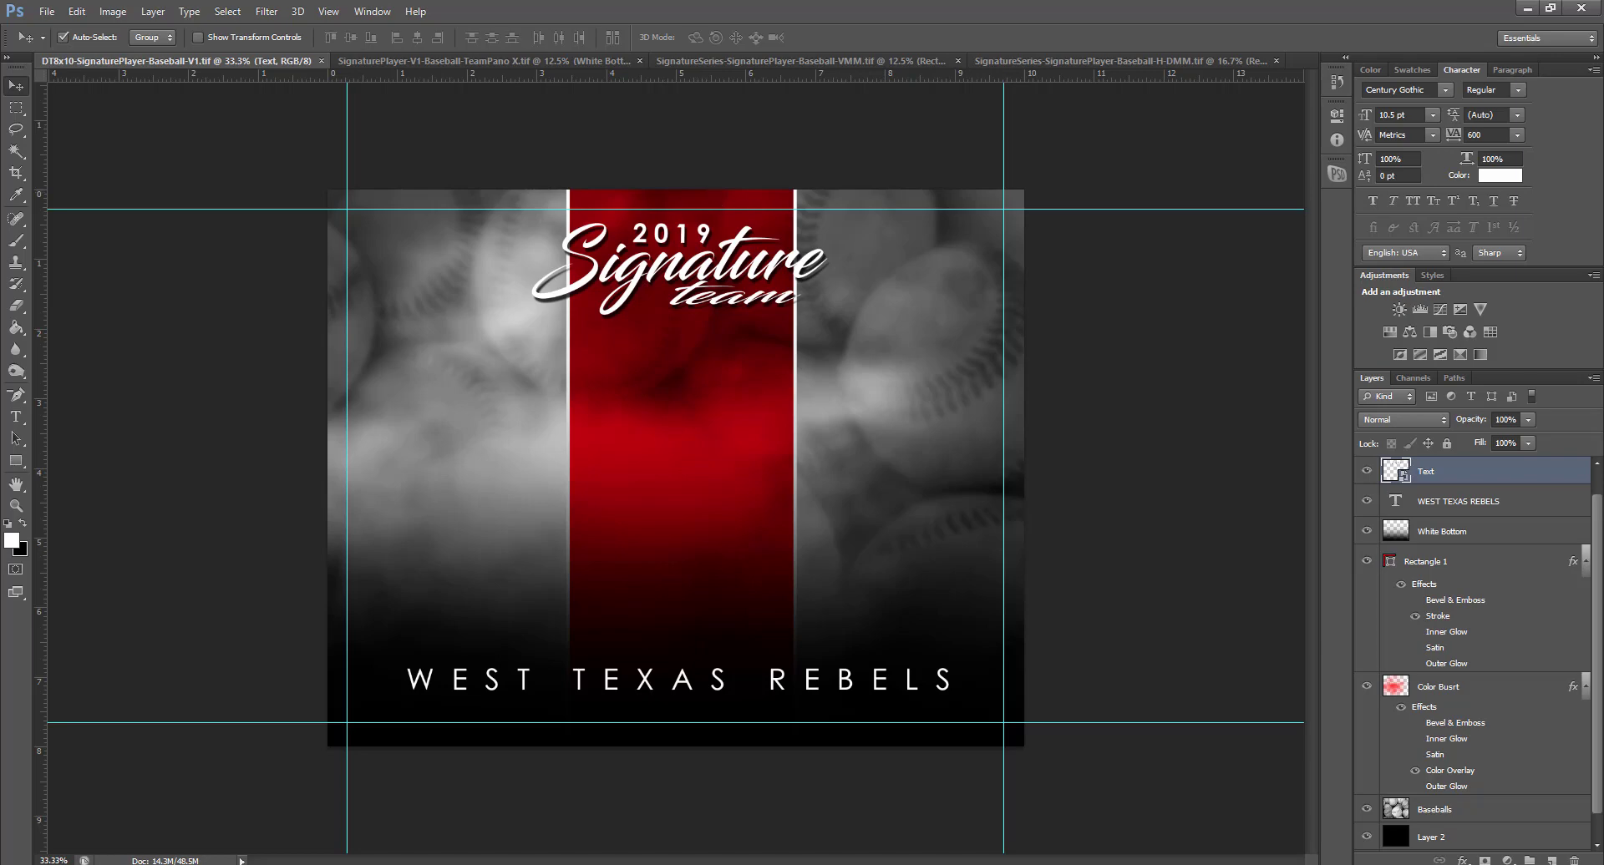
left_click_drag(773, 257, 737, 387)
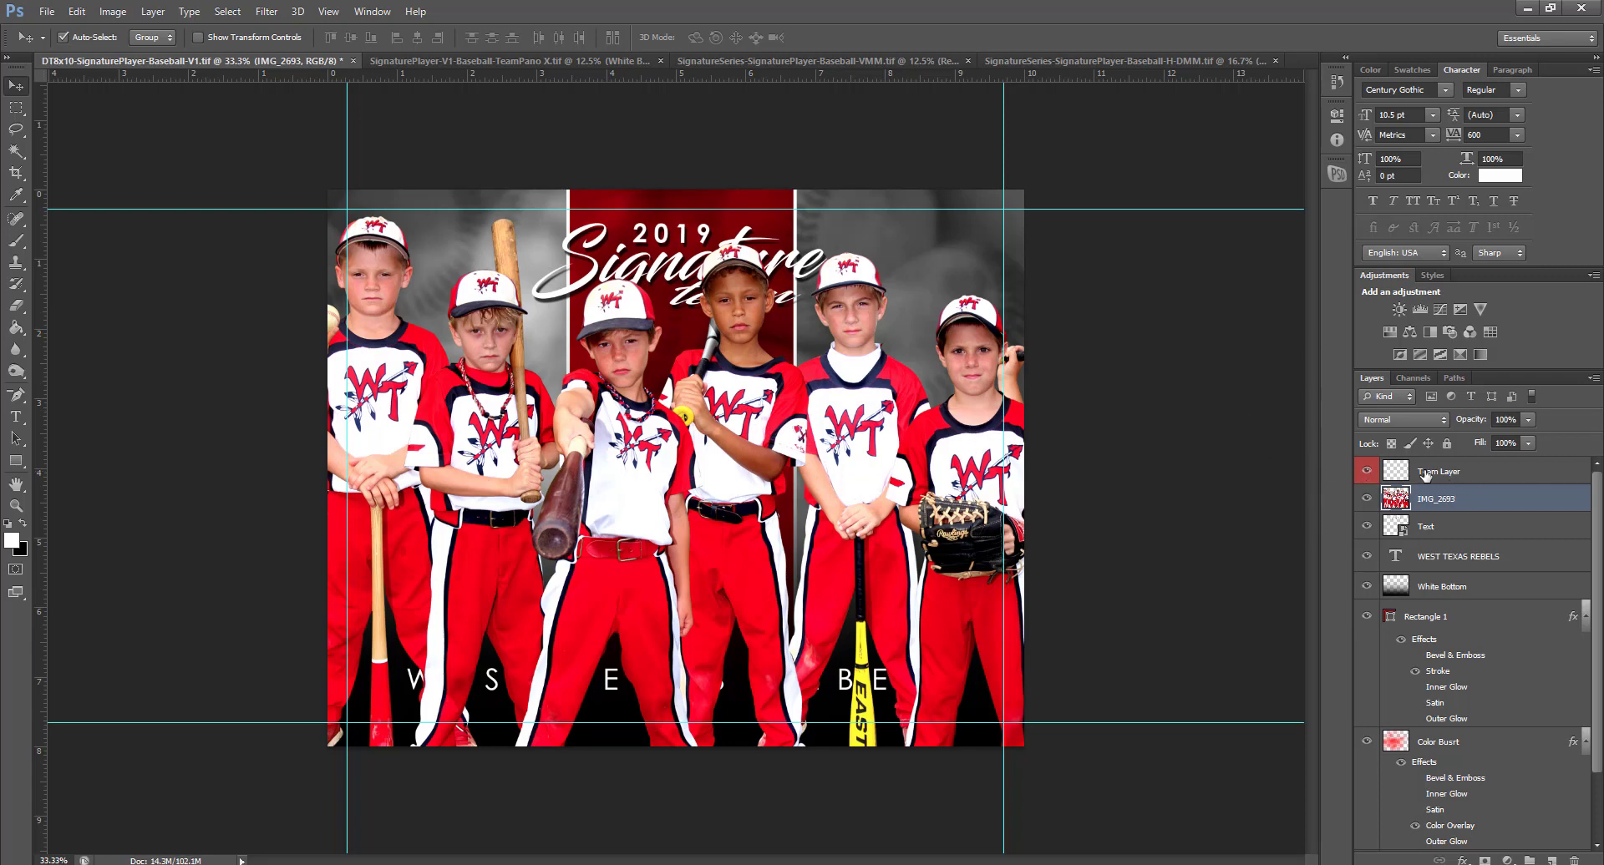
Move the IMG_2693 team photo layer below White Bottom, behind the title and text
left_click(1458, 473)
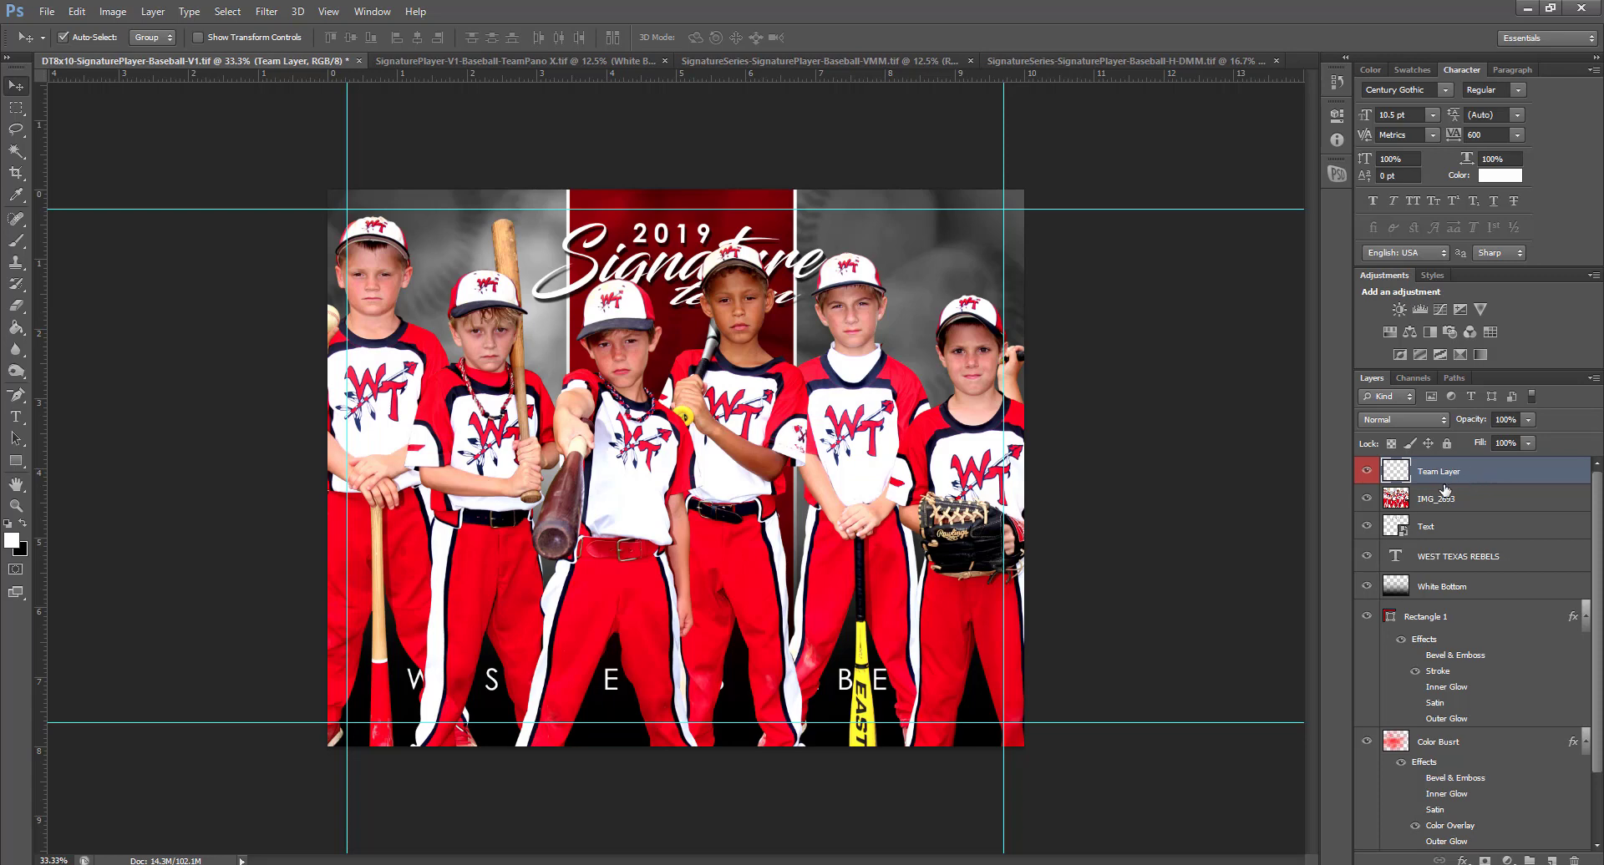
left_click(1455, 500)
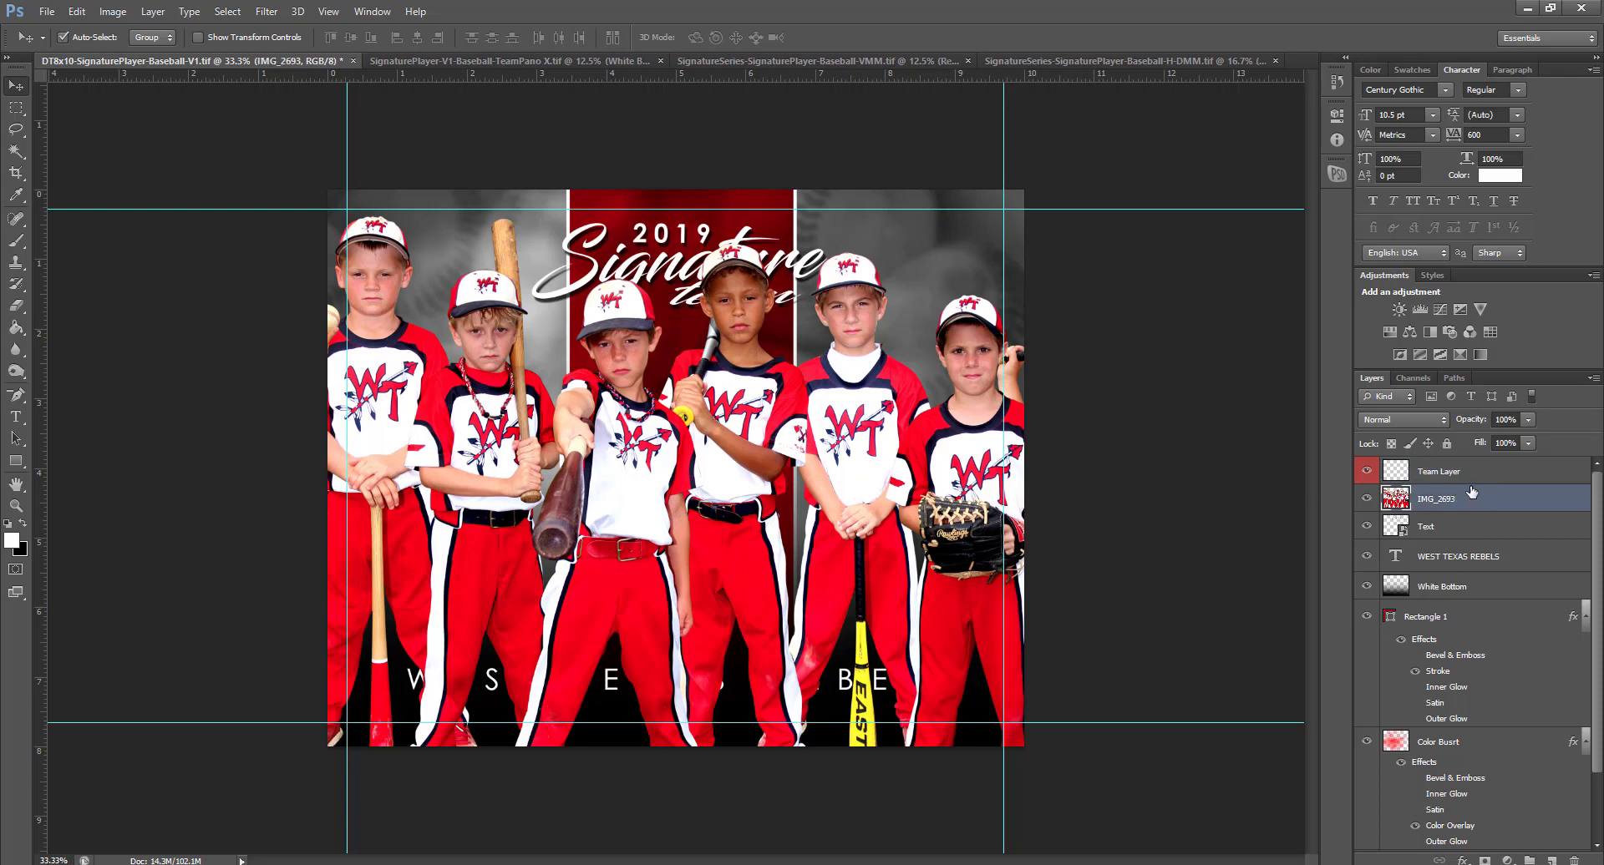
left_click_drag(1454, 499, 1453, 589)
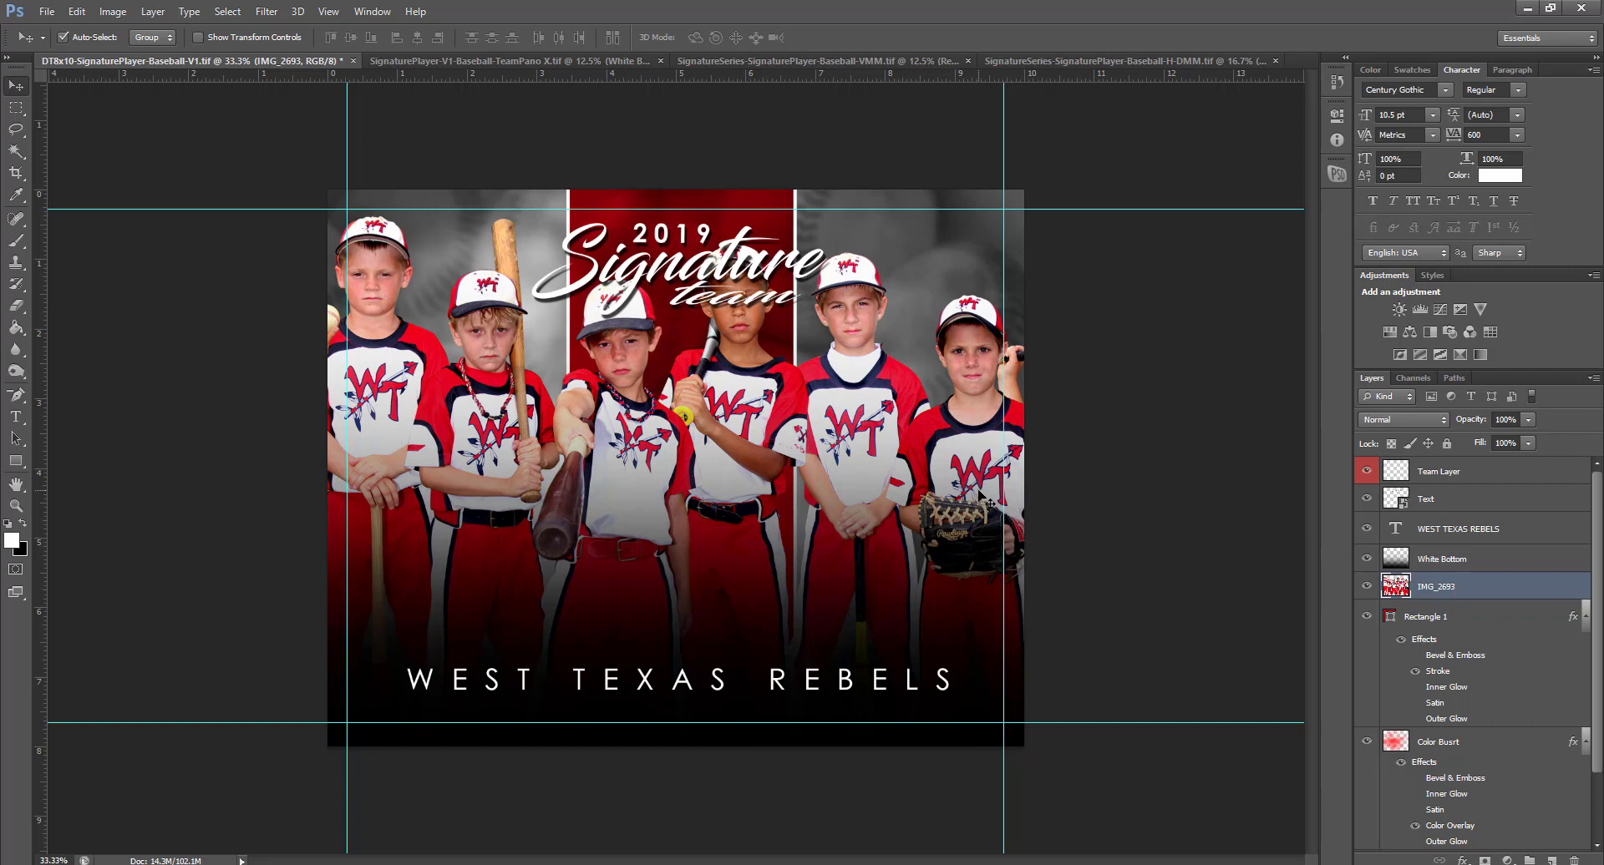
Scale the team photo to about 52% and nudge the Signature title slightly right and down
key("ctrl+t")
left_click_drag(1230, 217, 1000, 322)
left_click_drag(919, 455, 915, 438)
key("Return")
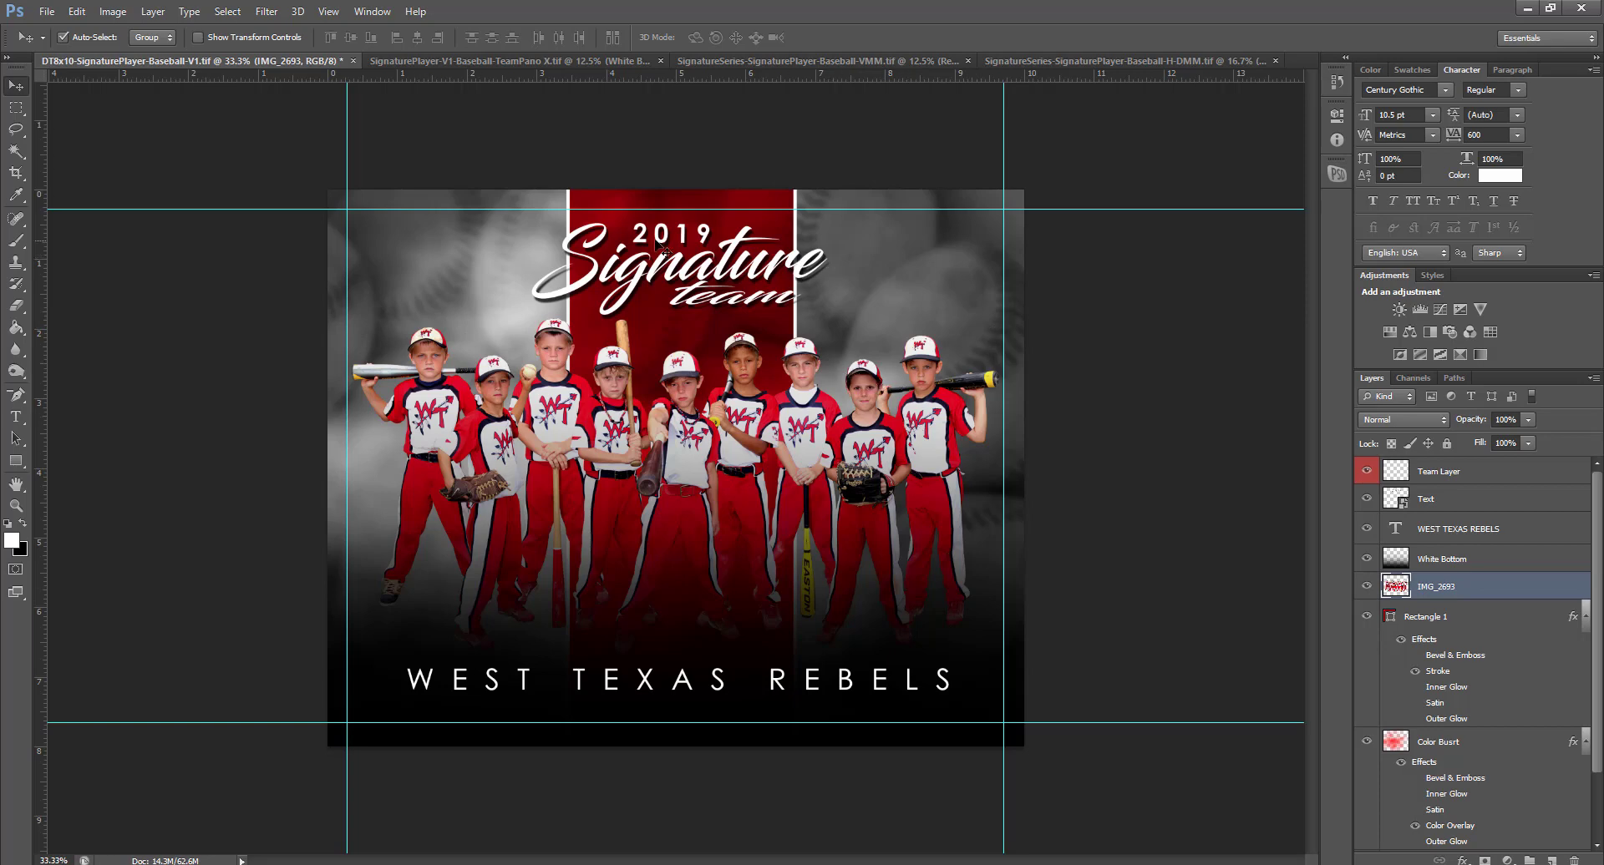
left_click(684, 241)
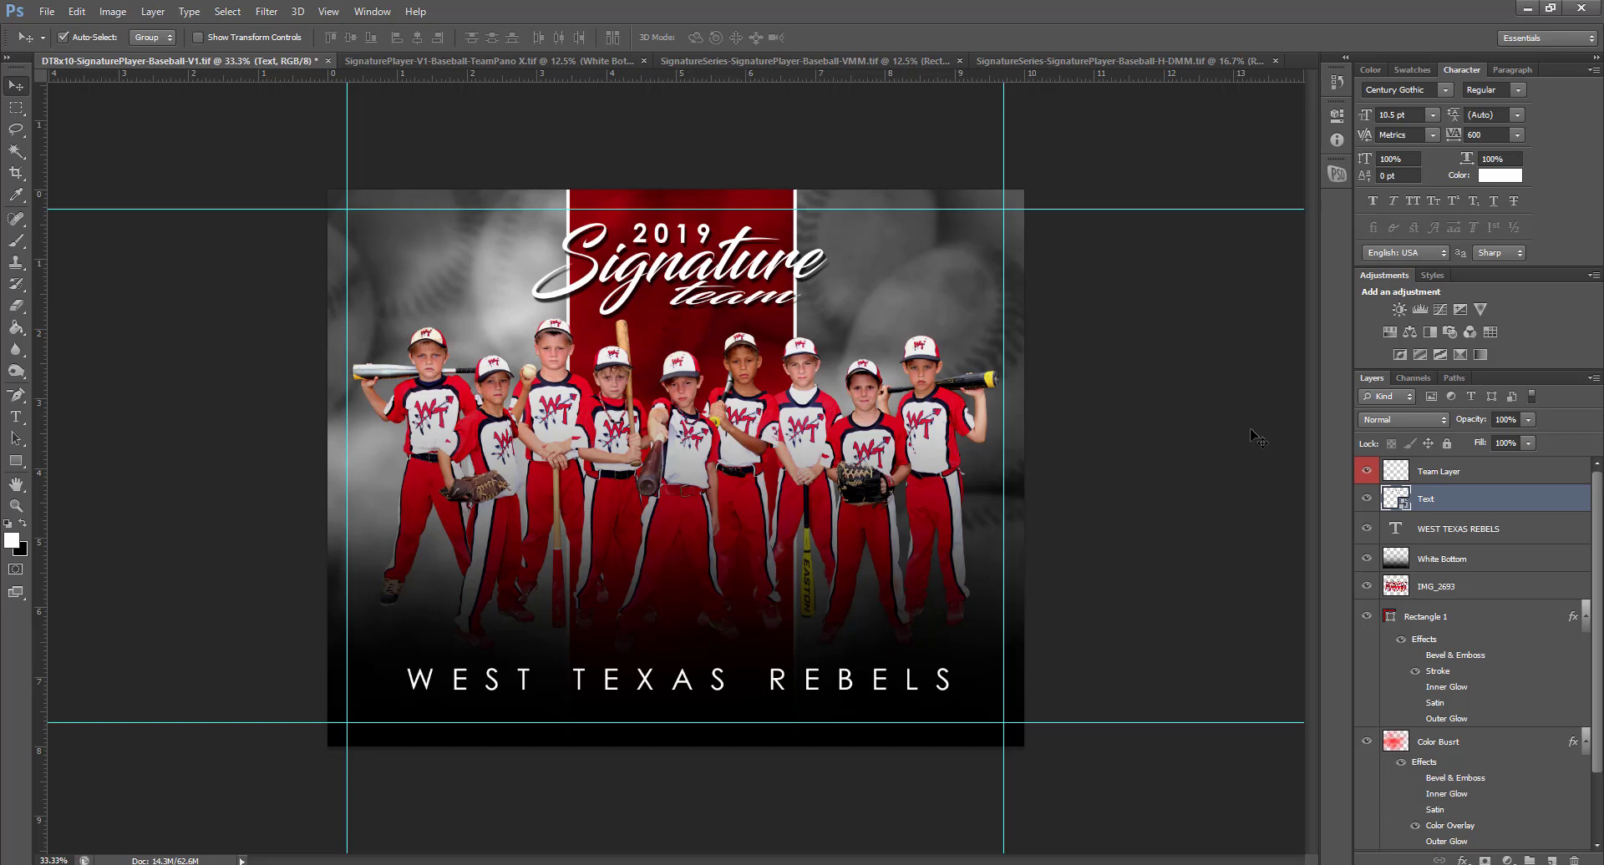
mouse_move(699, 263)
left_mouse_down()
mouse_move(589, 246)
mouse_move(624, 280)
mouse_move(582, 246)
mouse_move(725, 271)
left_mouse_up()
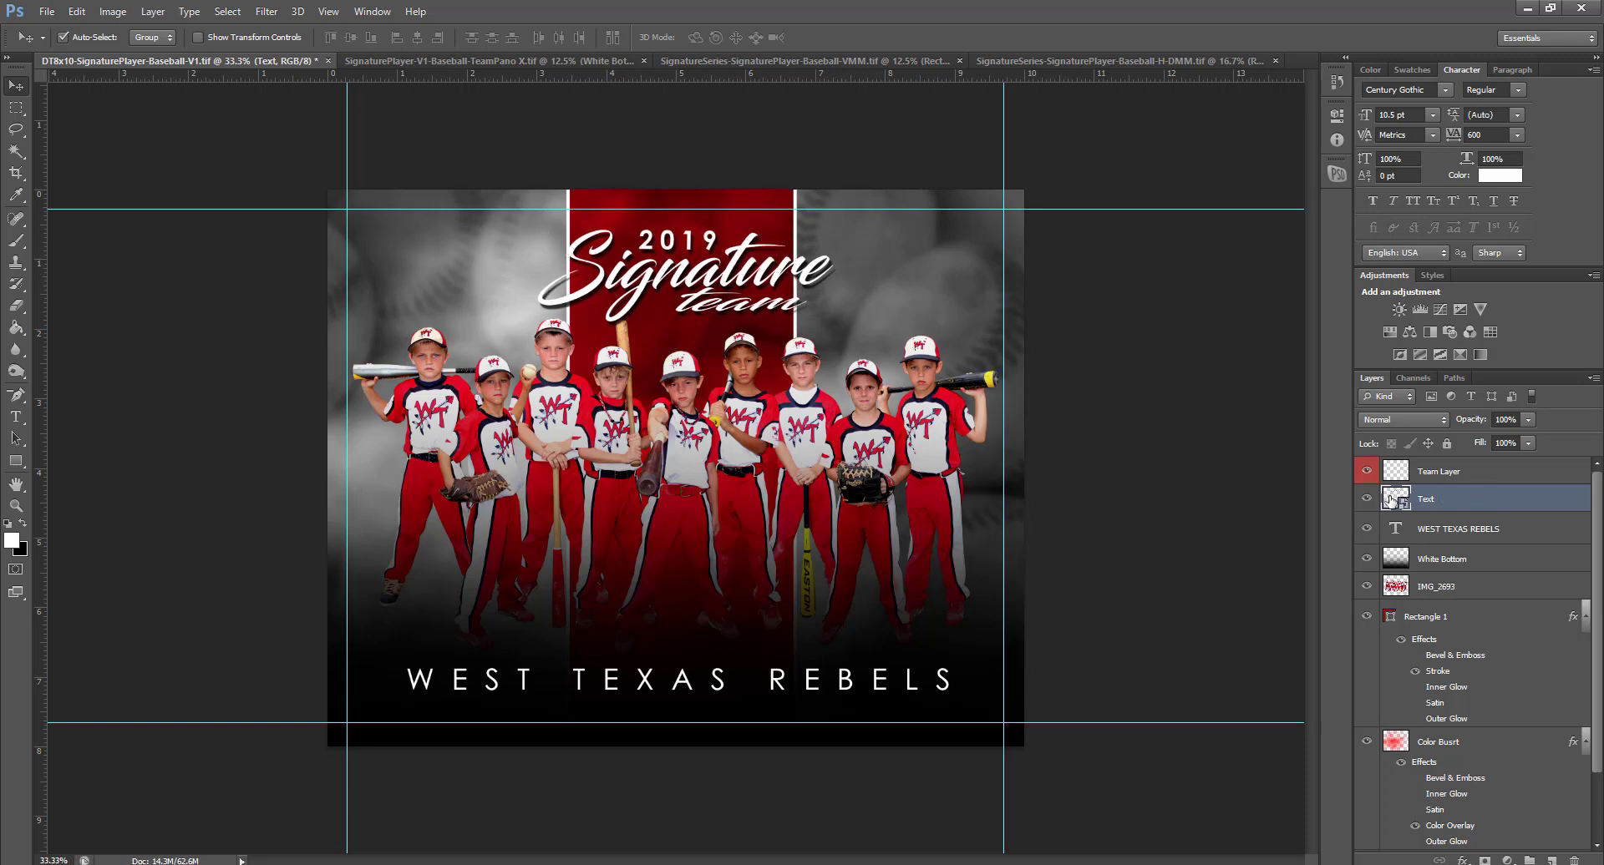
In the Text smart object, change the title year 2019 to 2020 and close it
double_click(1391, 501)
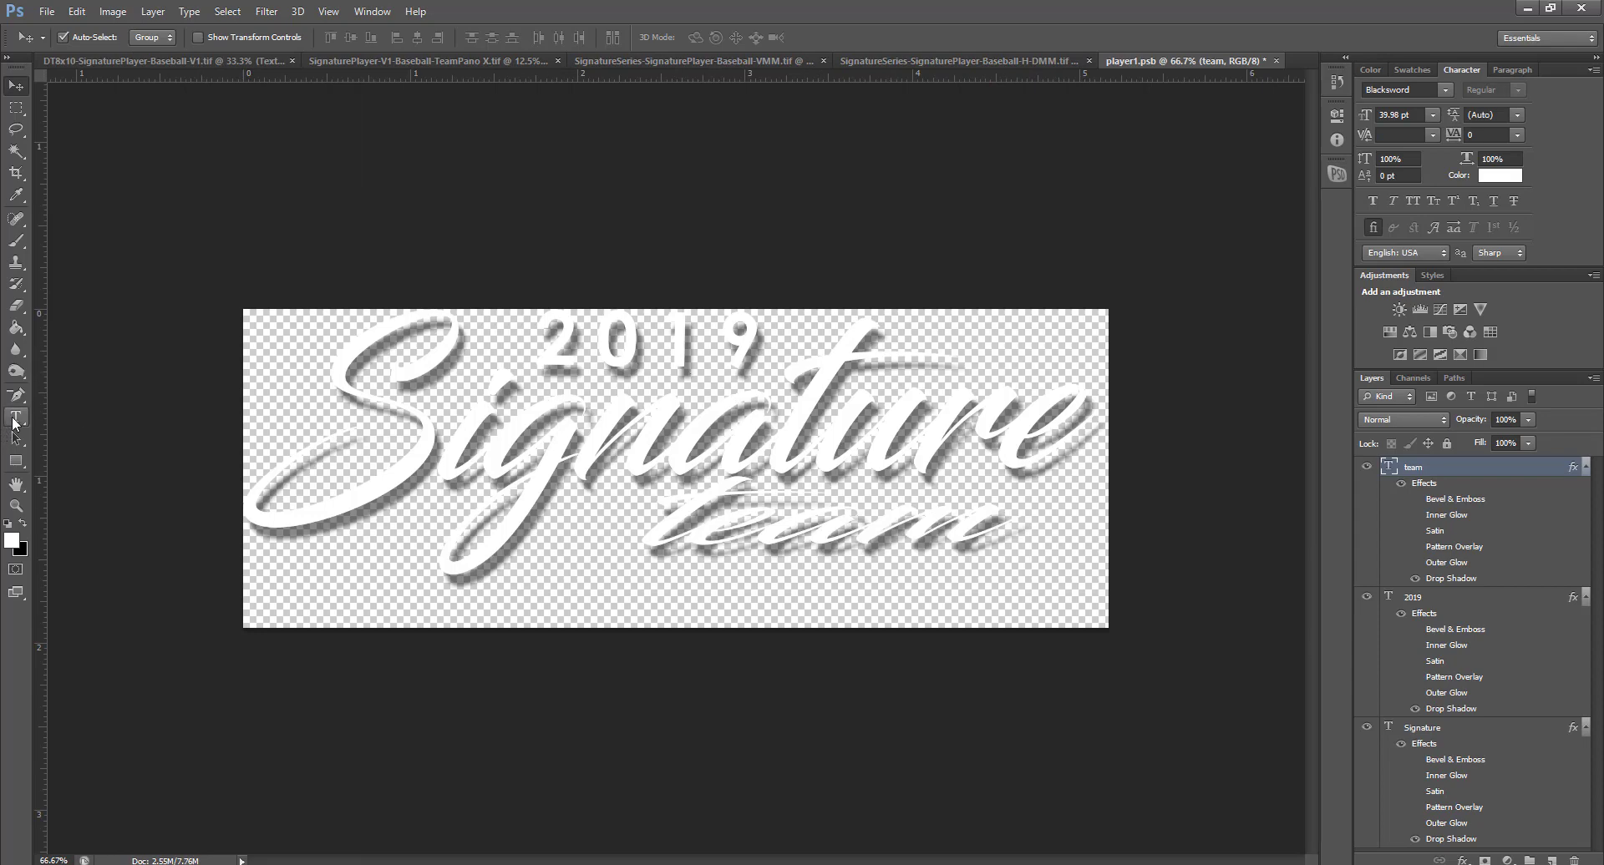
left_click(15, 417)
left_click_drag(658, 356, 823, 347)
type("20")
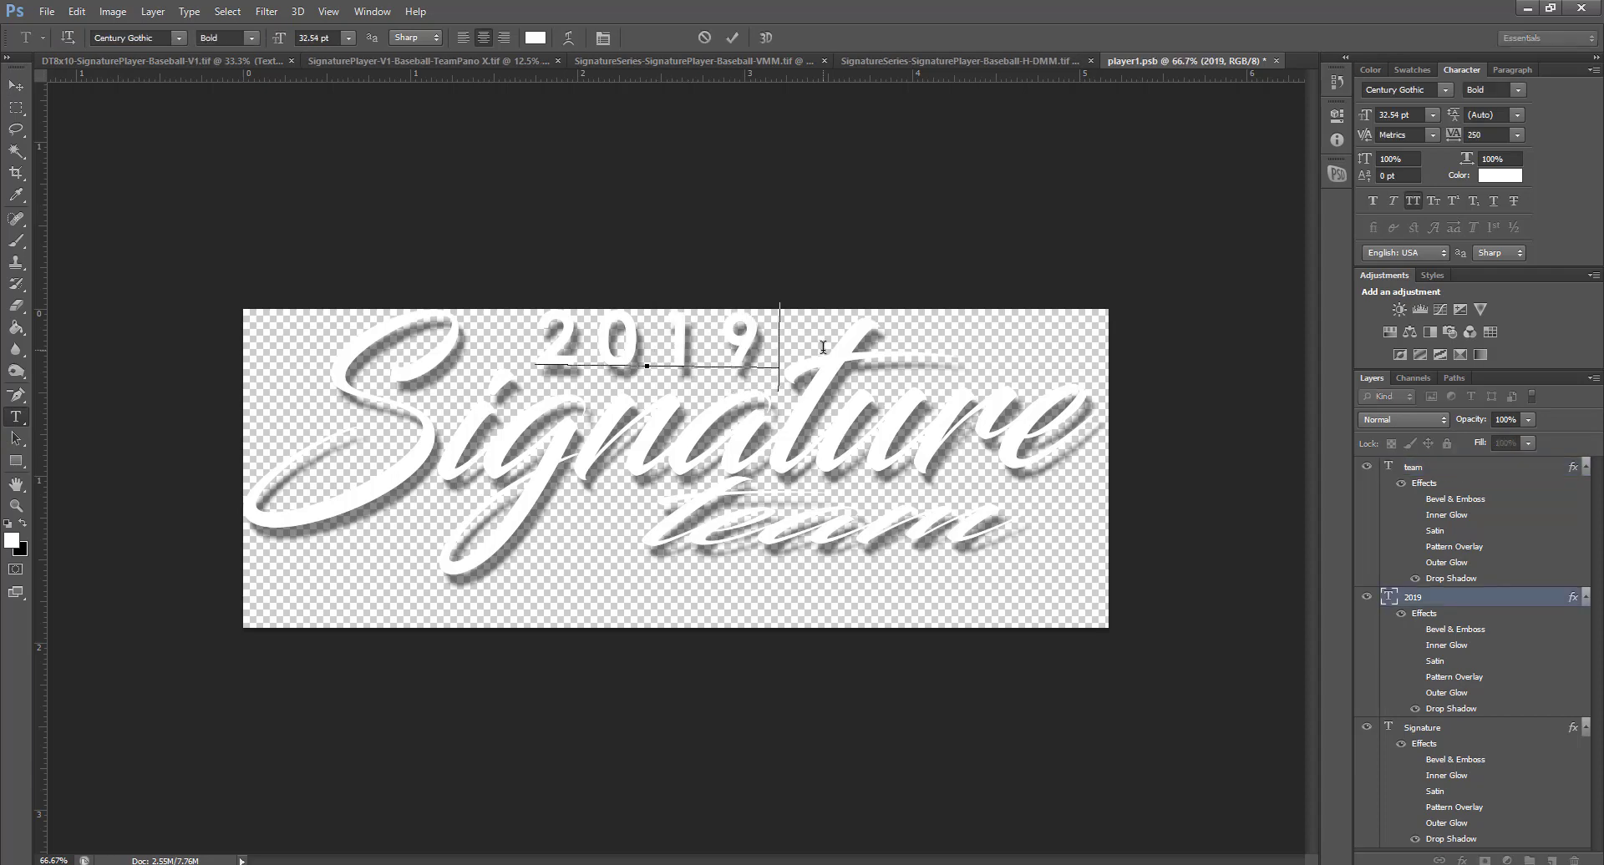
left_click(1239, 110)
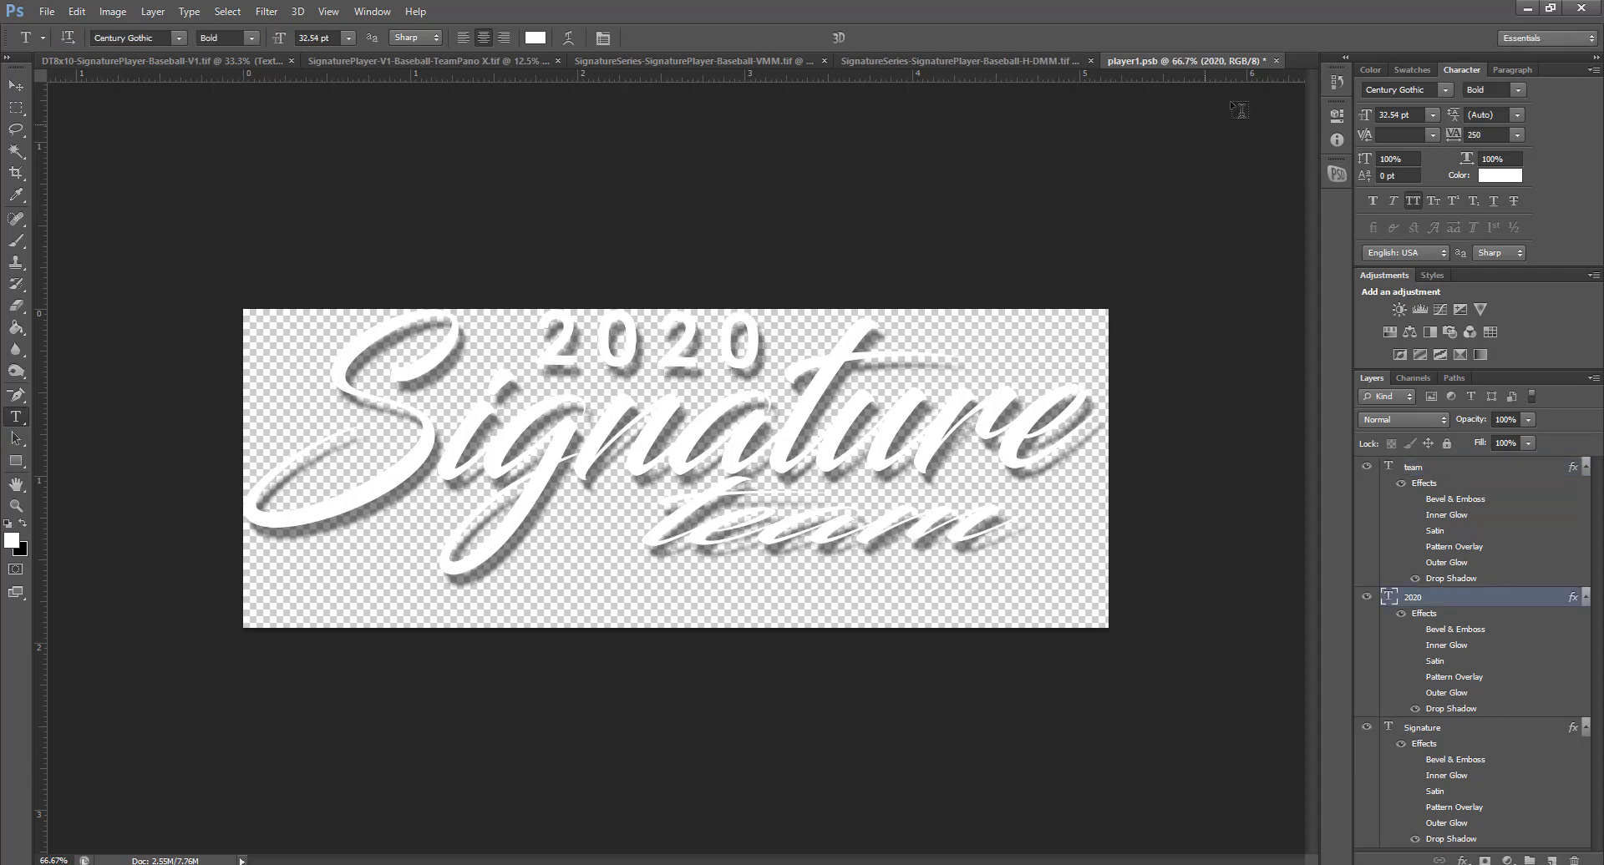
left_click(1276, 61)
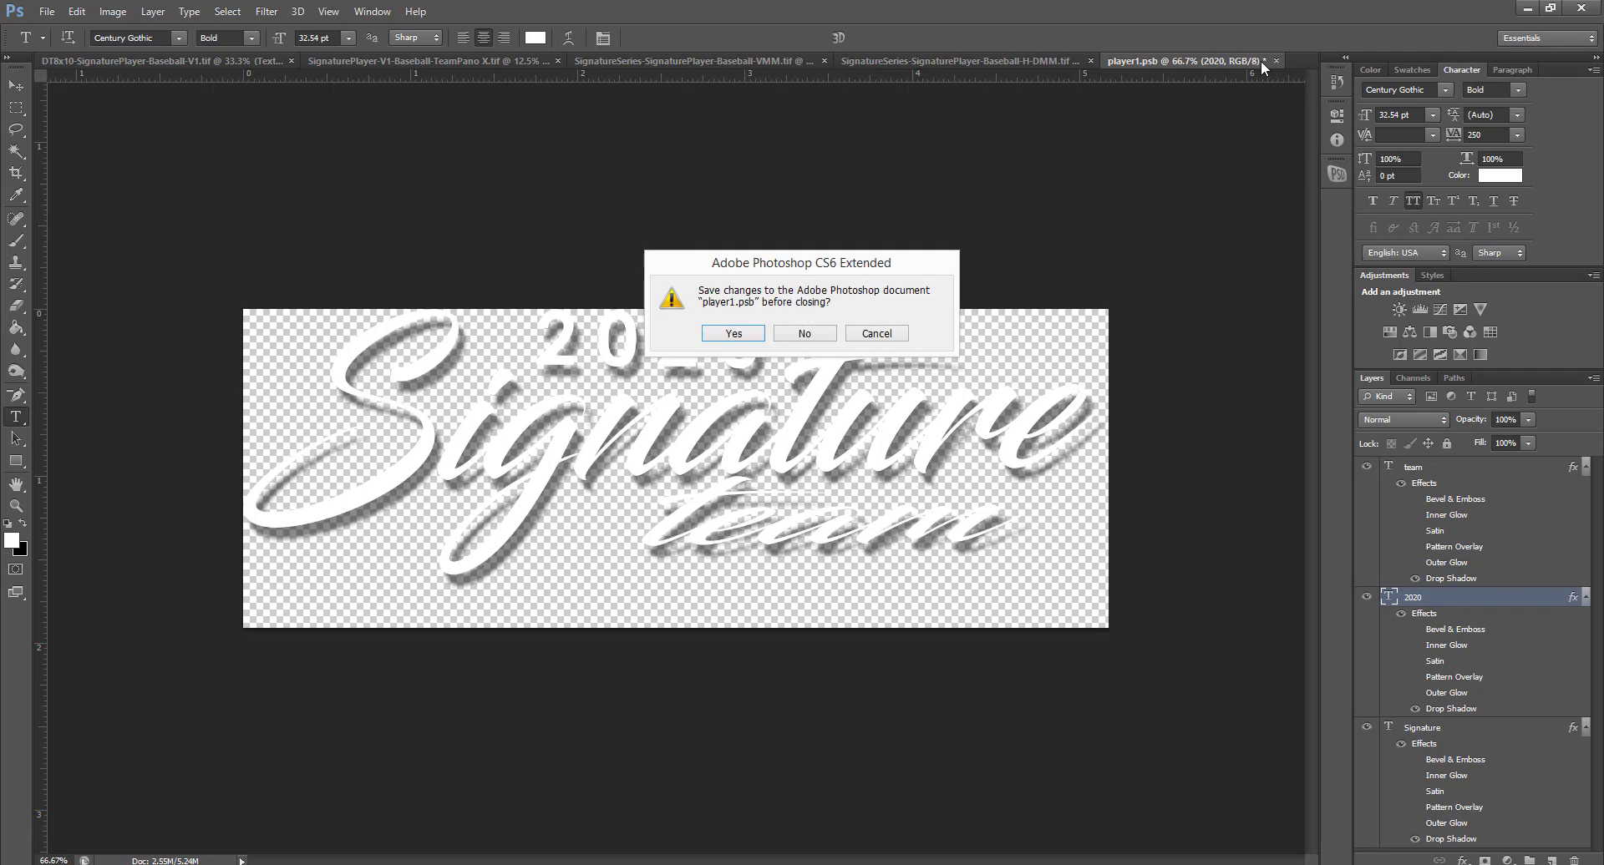
Save the 2020 title into player1.psb, then close the DT8x10 template without saving
left_click(745, 334)
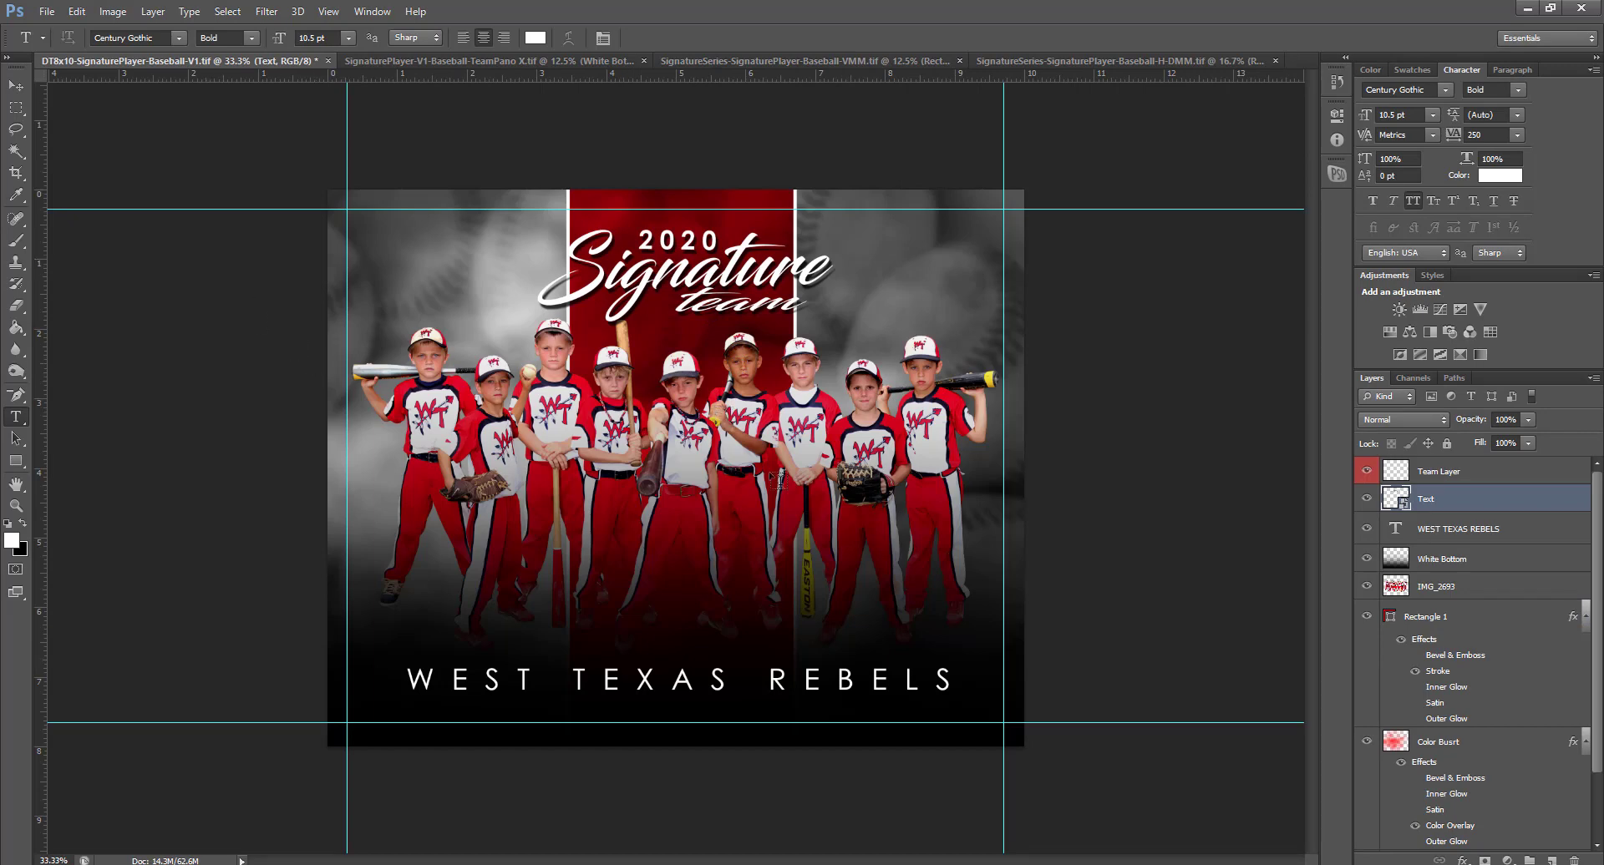
left_click(327, 61)
left_click(806, 335)
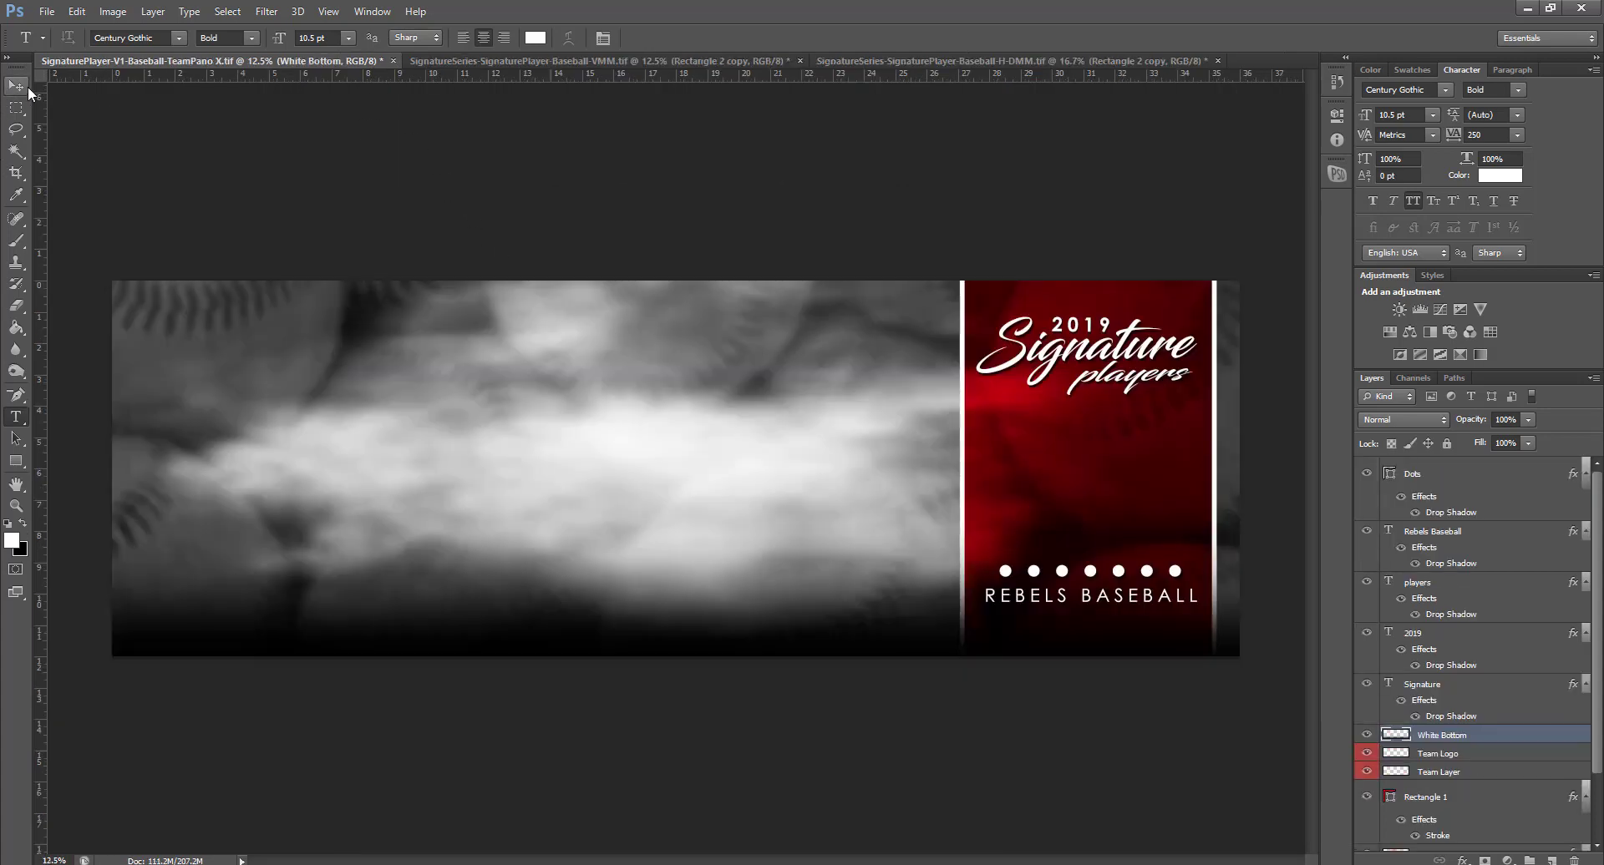
Place the team photo below the Team Layer, scaled to about 175% to fill the left panel
left_click(16, 87)
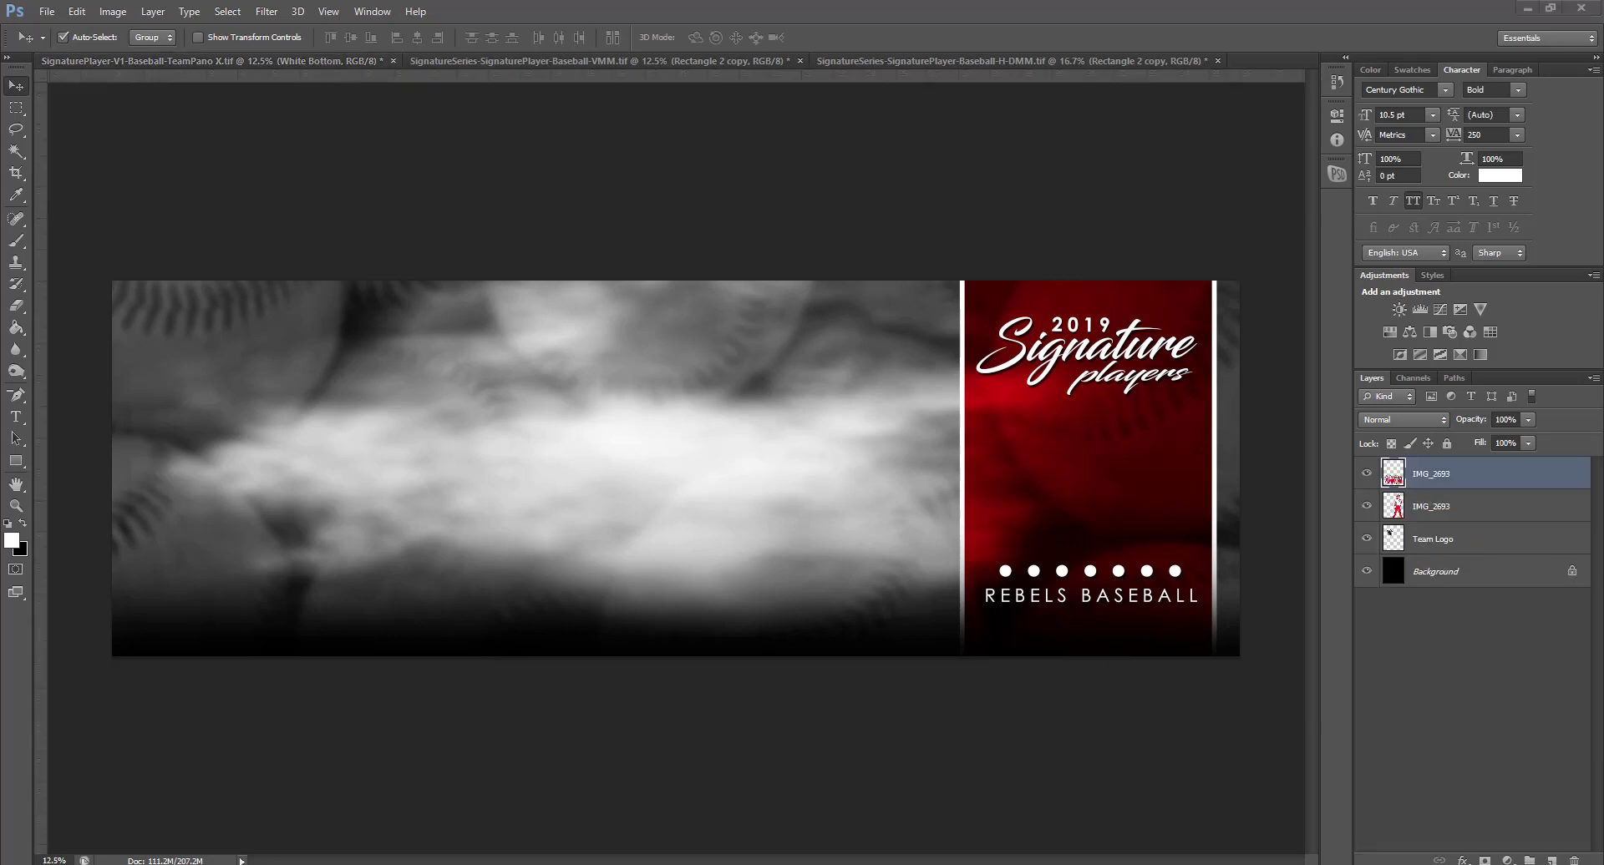
left_click_drag(666, 129, 549, 448)
left_click_drag(1479, 736, 1477, 793)
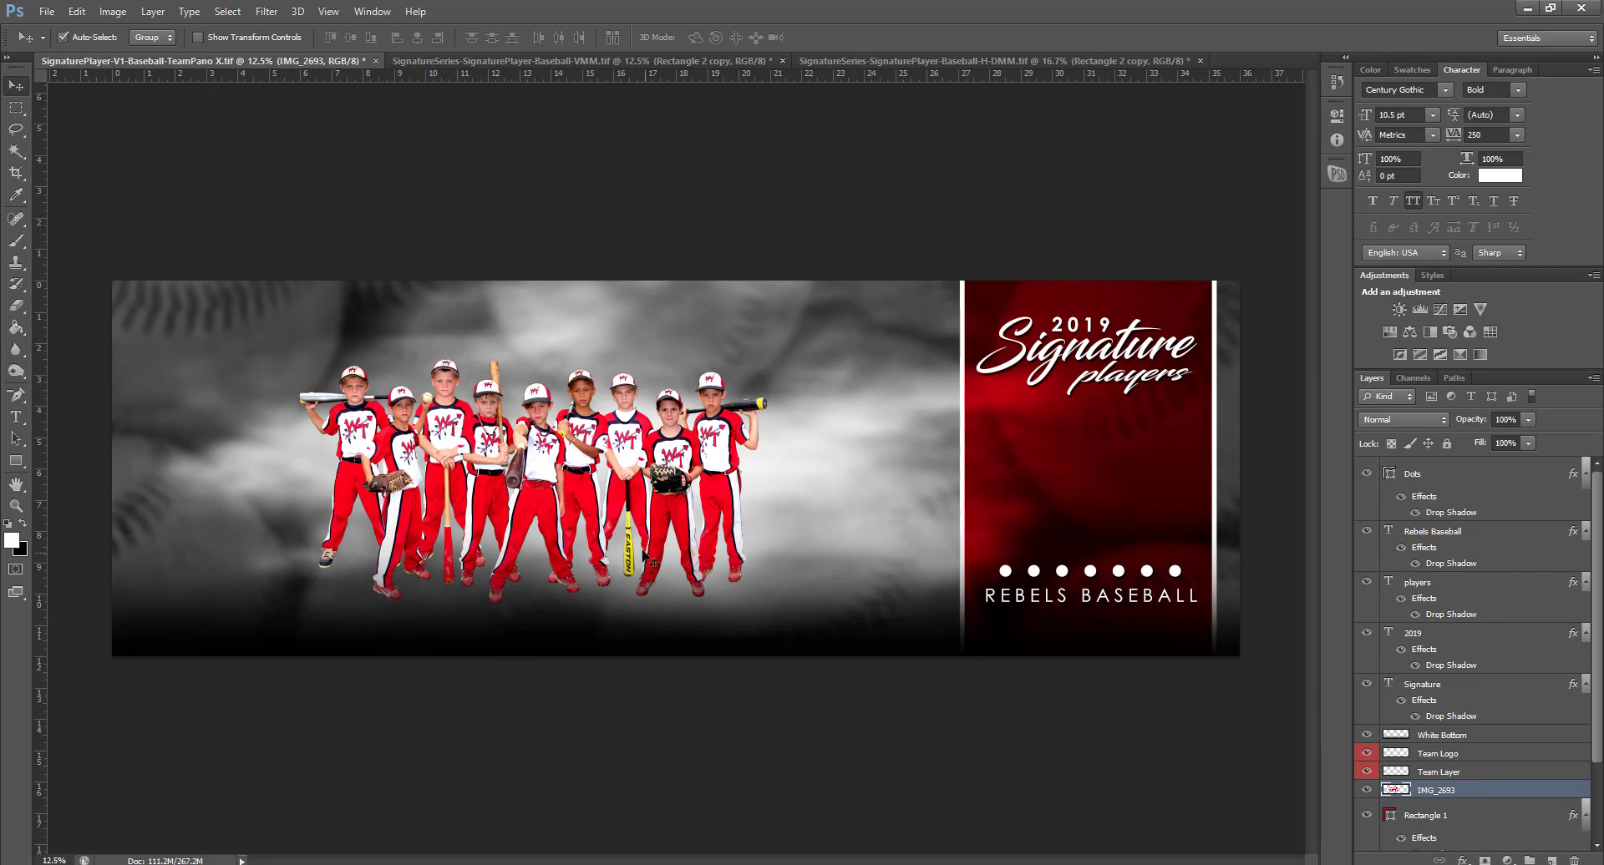
key("ctrl+t")
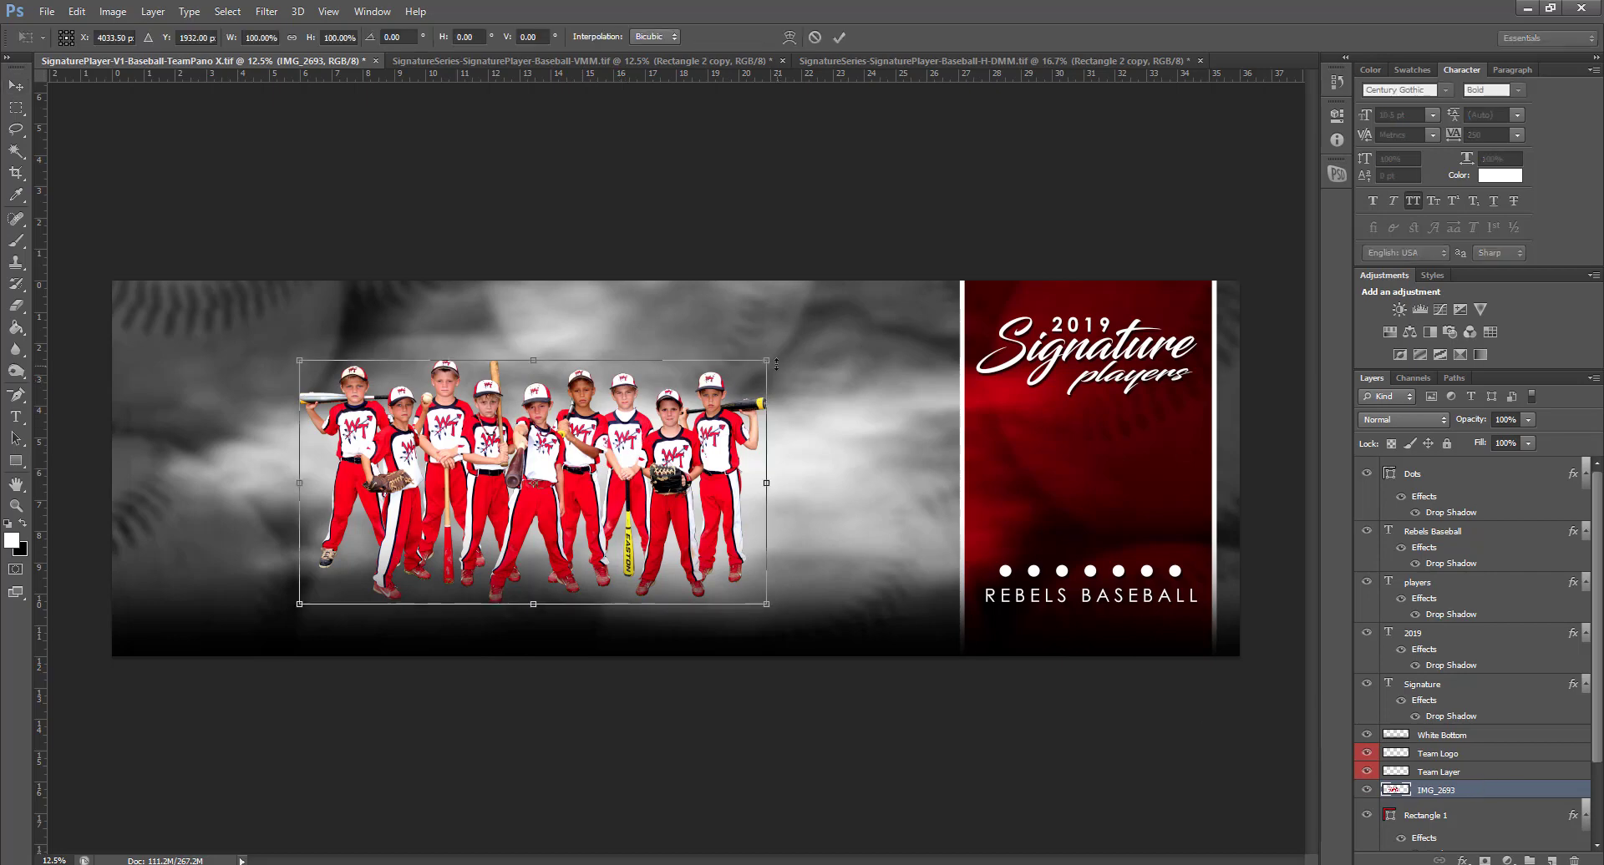
left_click_drag(822, 315, 982, 186)
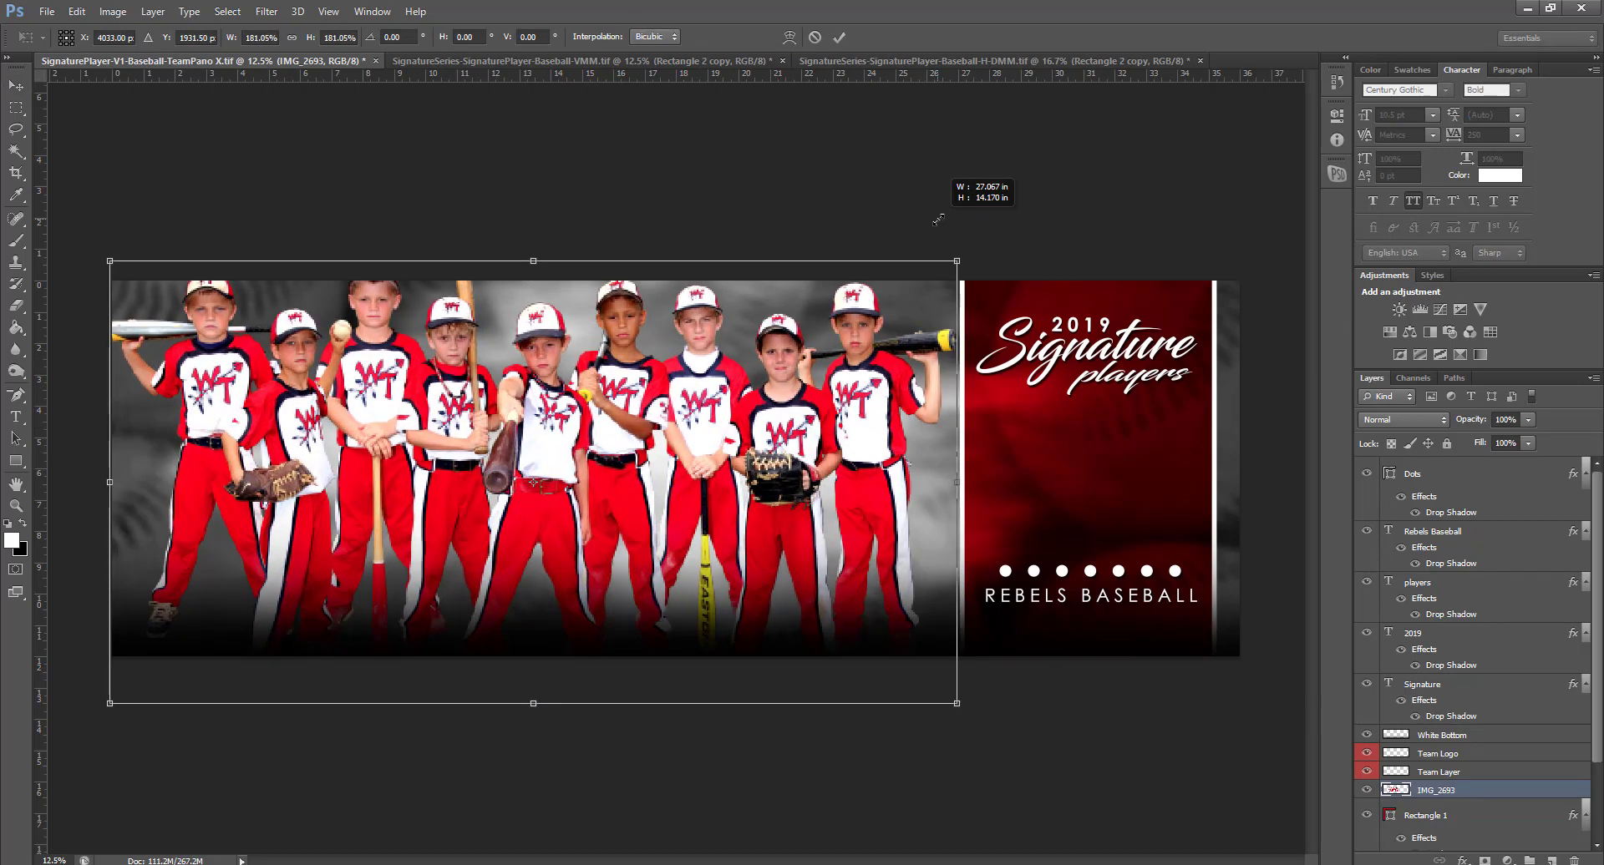
left_click_drag(871, 377, 877, 414)
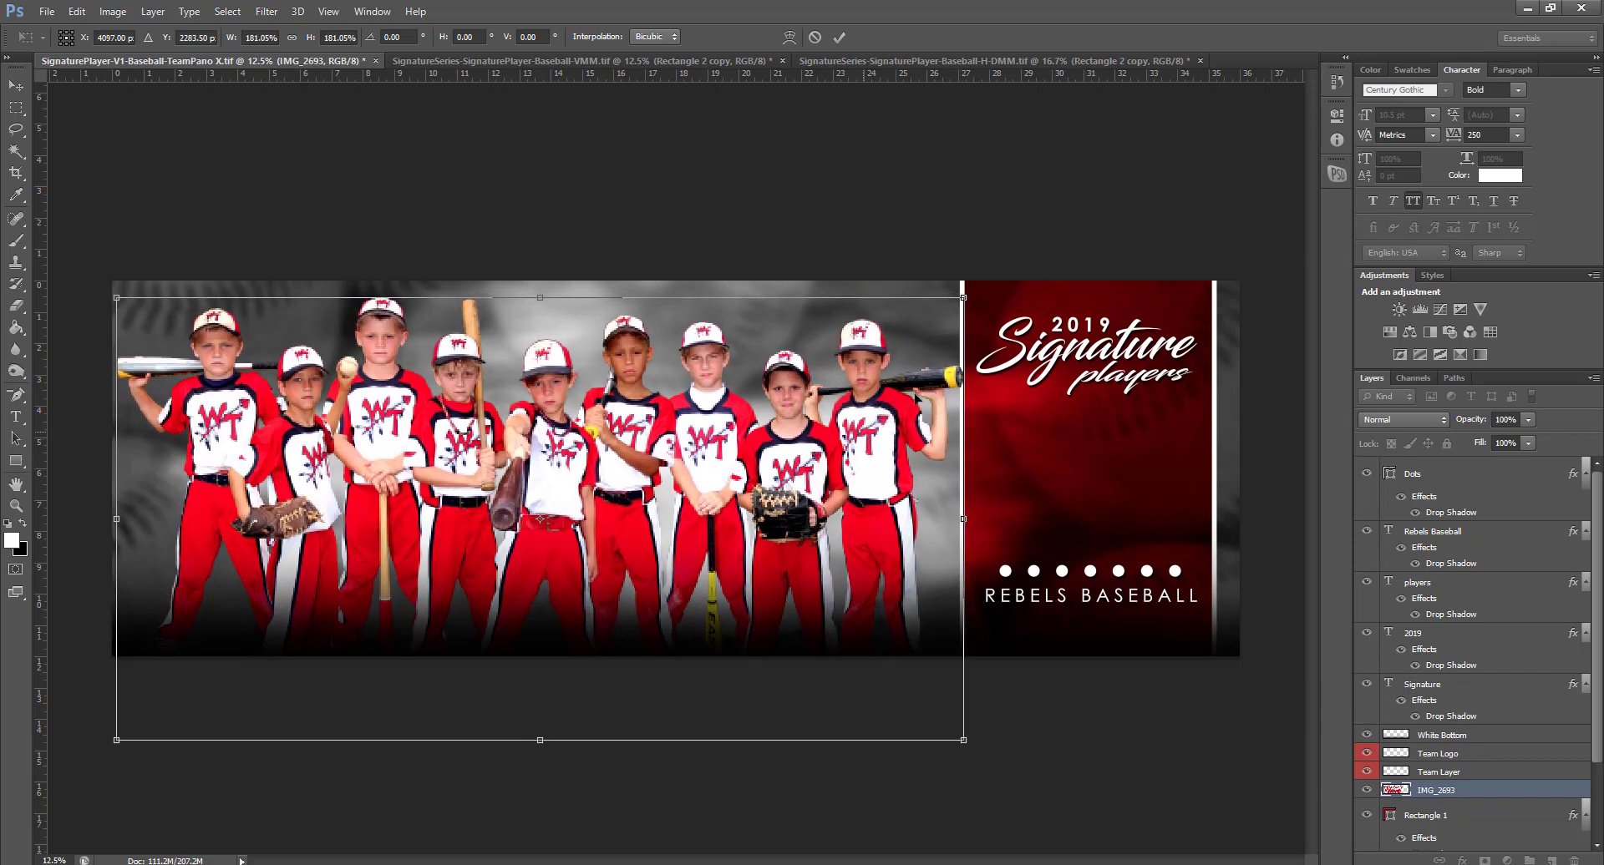
left_click_drag(960, 307, 948, 315)
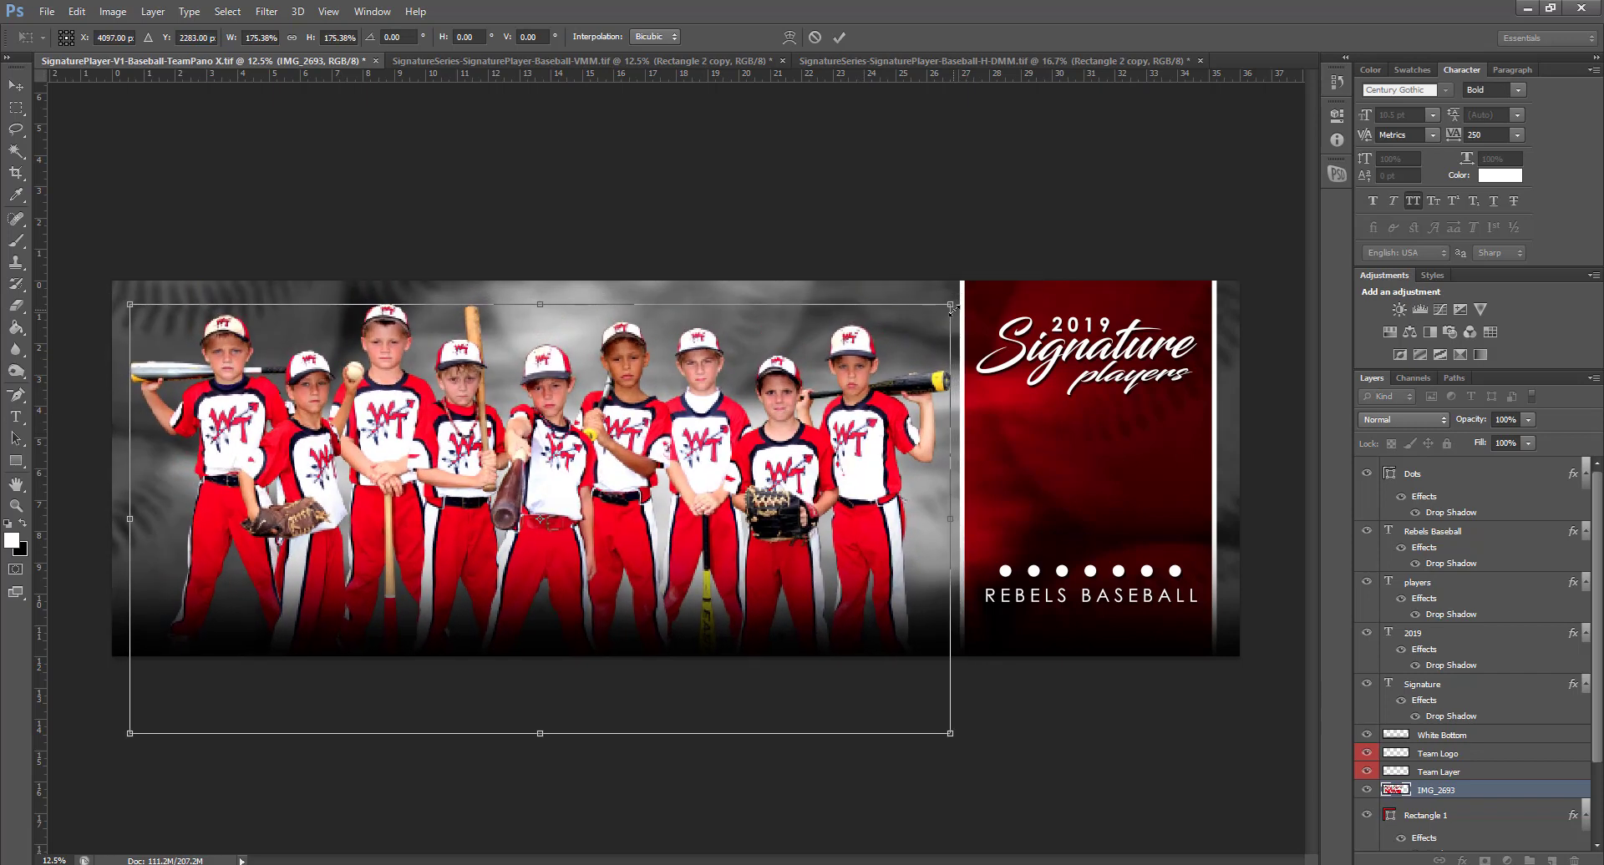
key("Return")
Position the Rebels logo in the red panel, then close the panorama document
left_click(1437, 753)
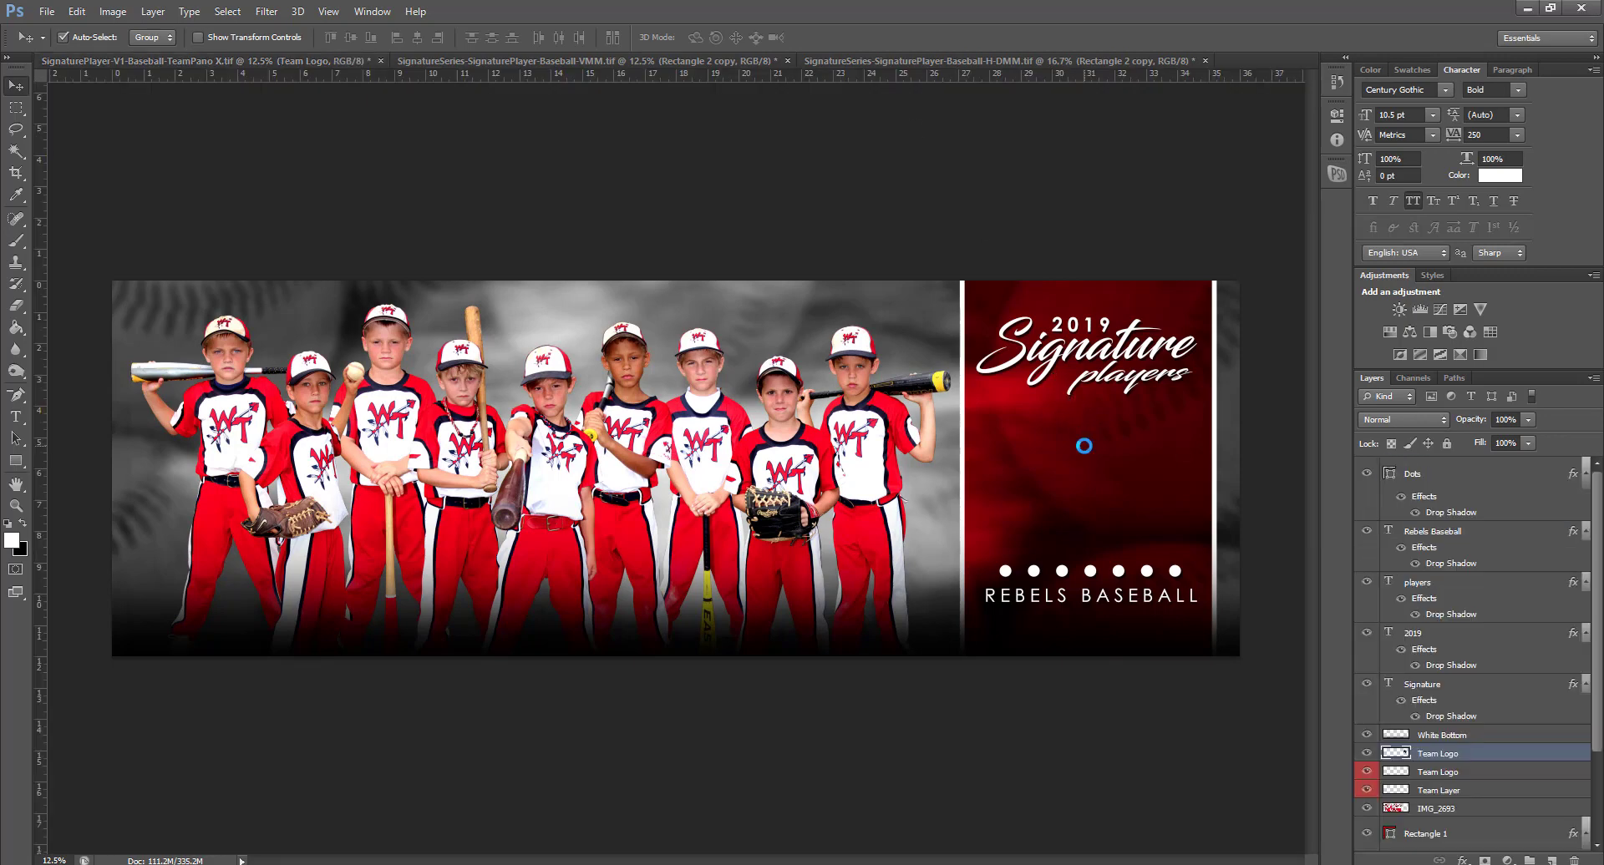
left_click_drag(1097, 428, 1101, 462)
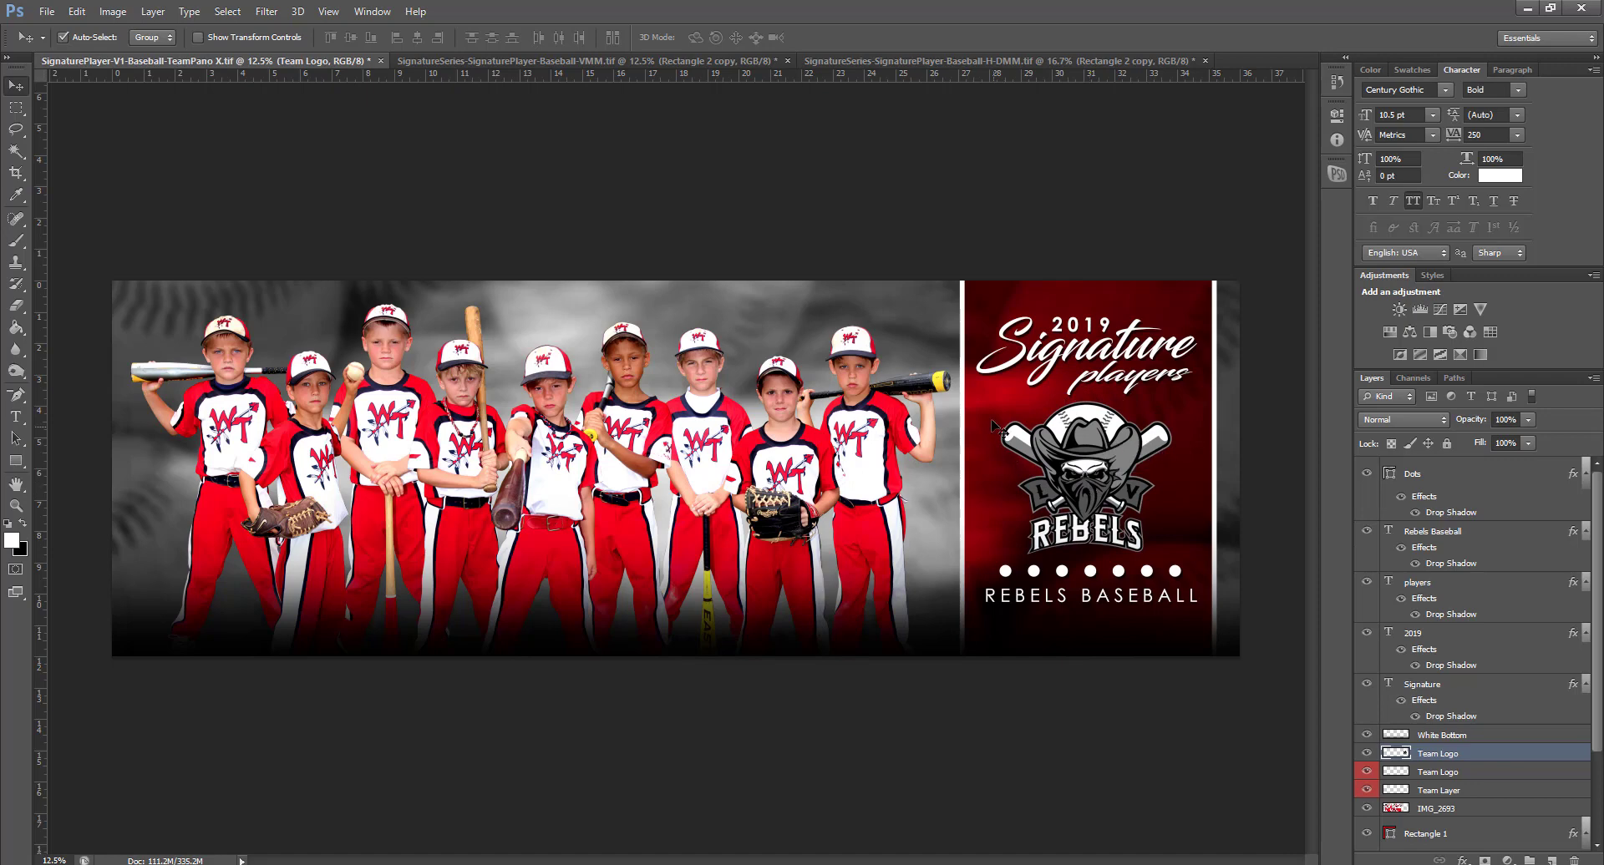
left_click(1051, 364)
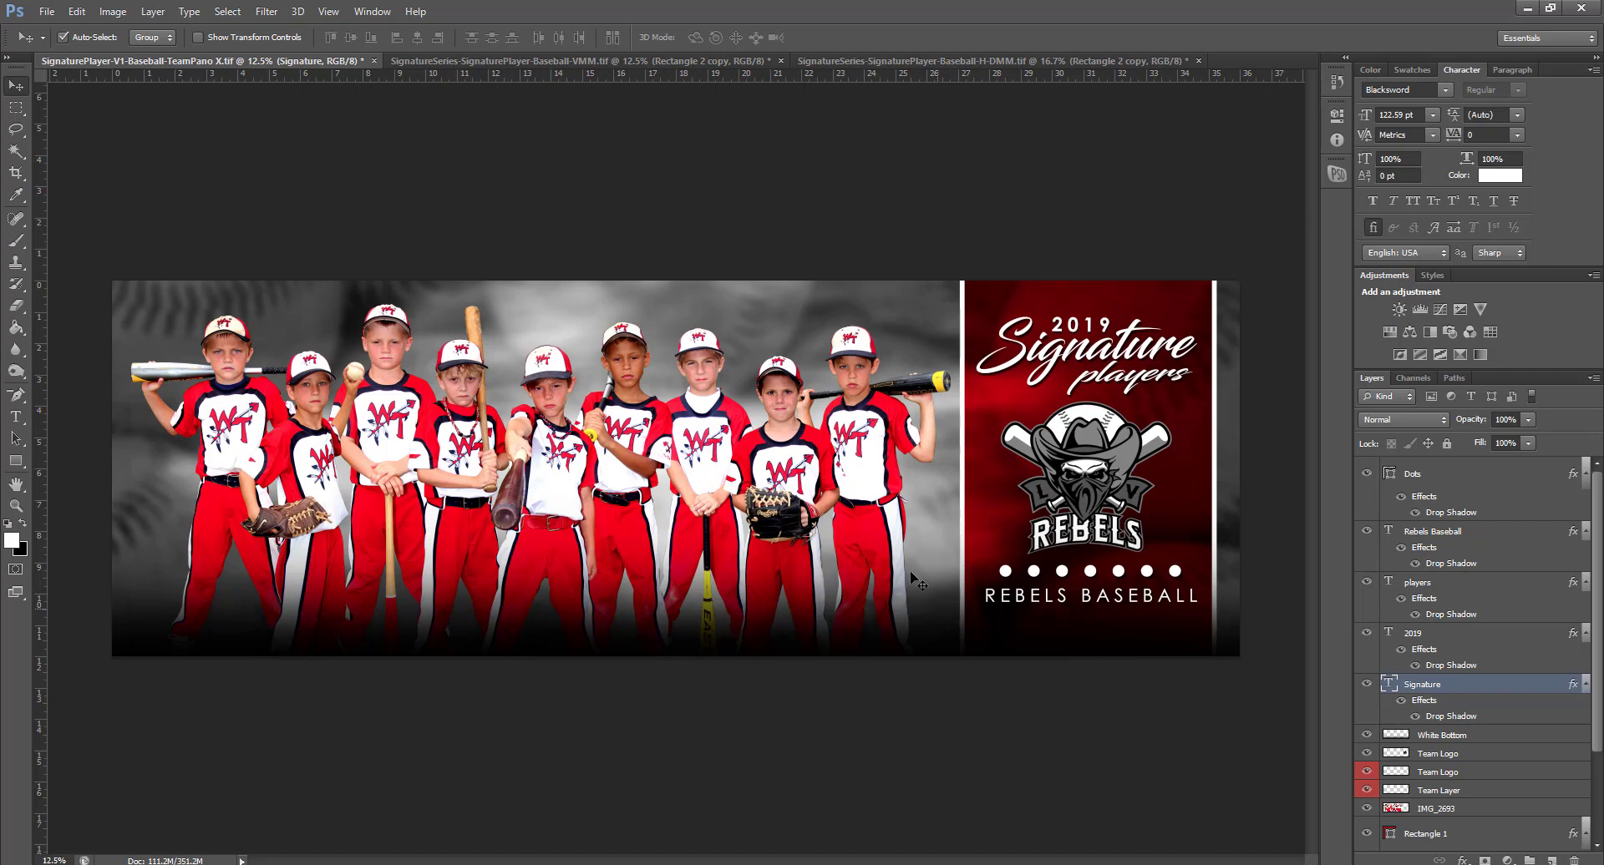
left_click(373, 64)
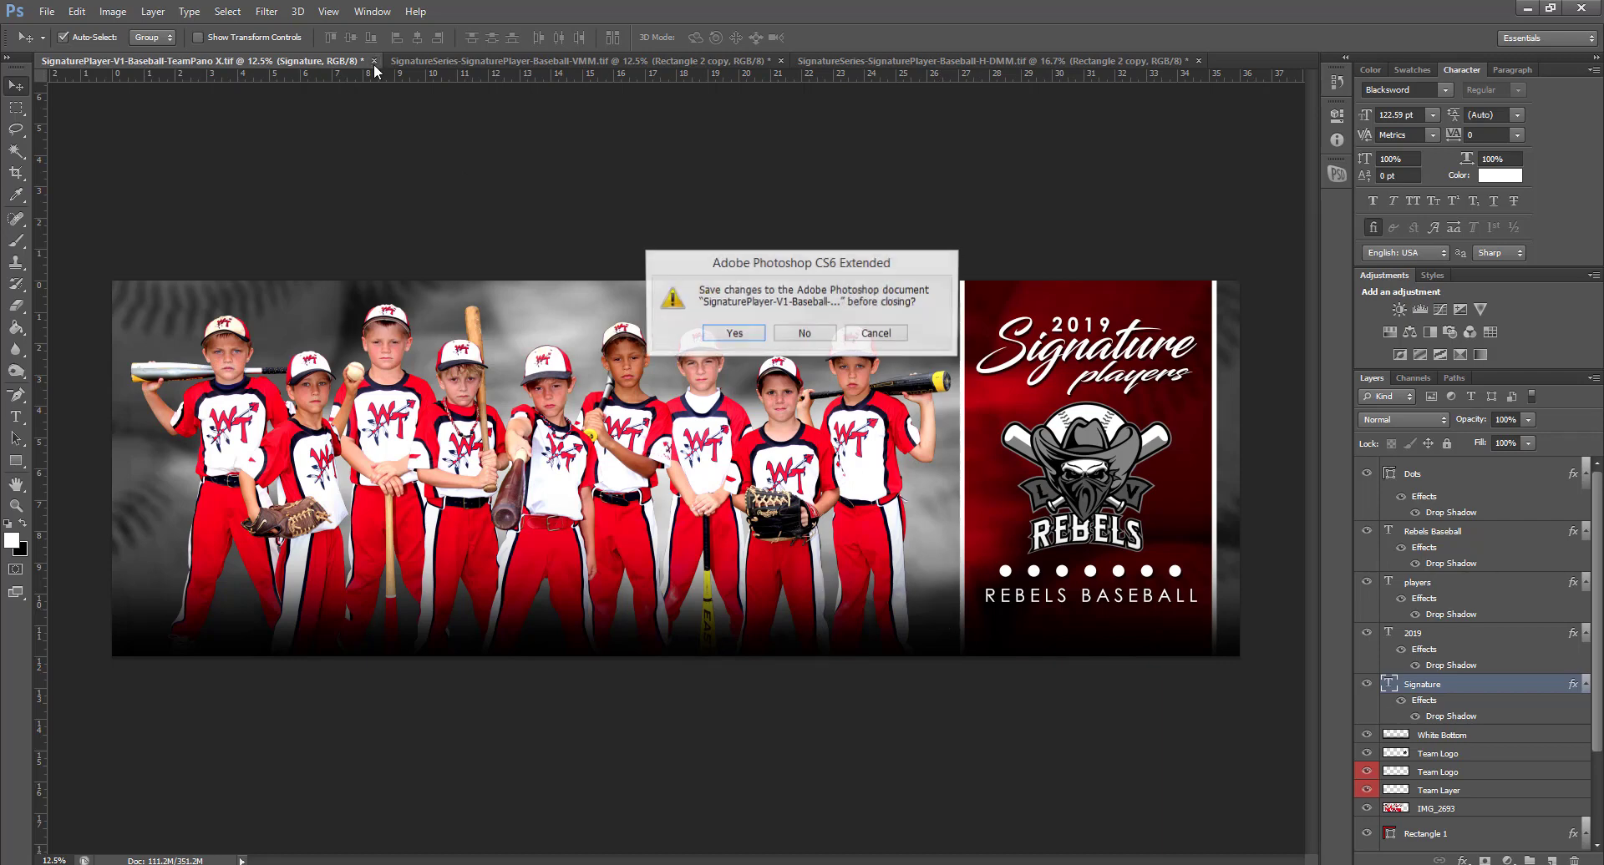
Discard the panorama's changes and switch to the vertical player poster
left_click(809, 336)
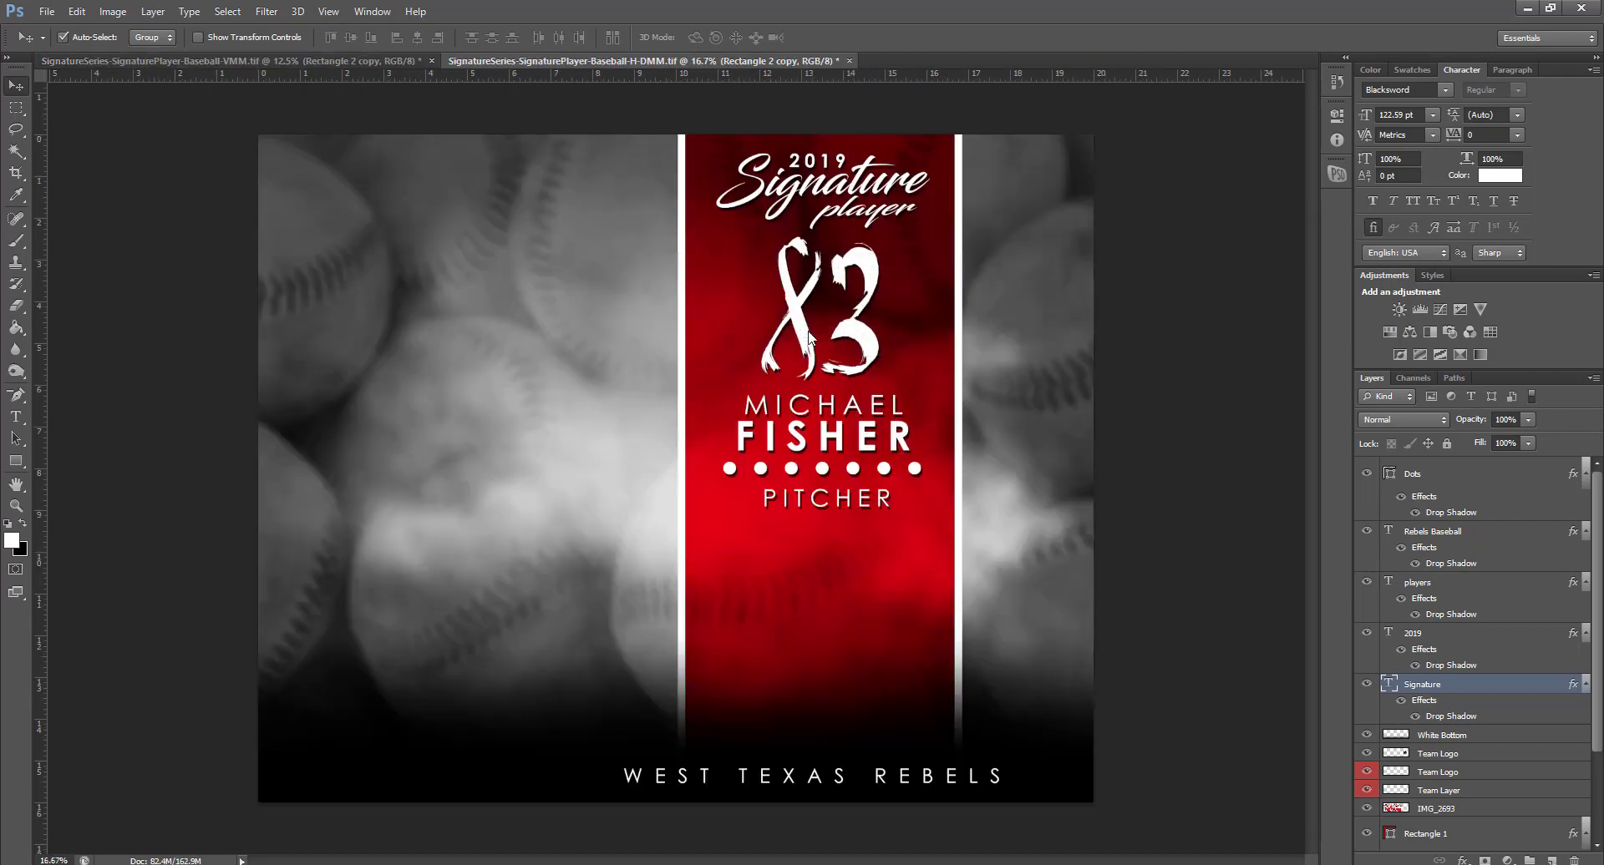
left_click(314, 59)
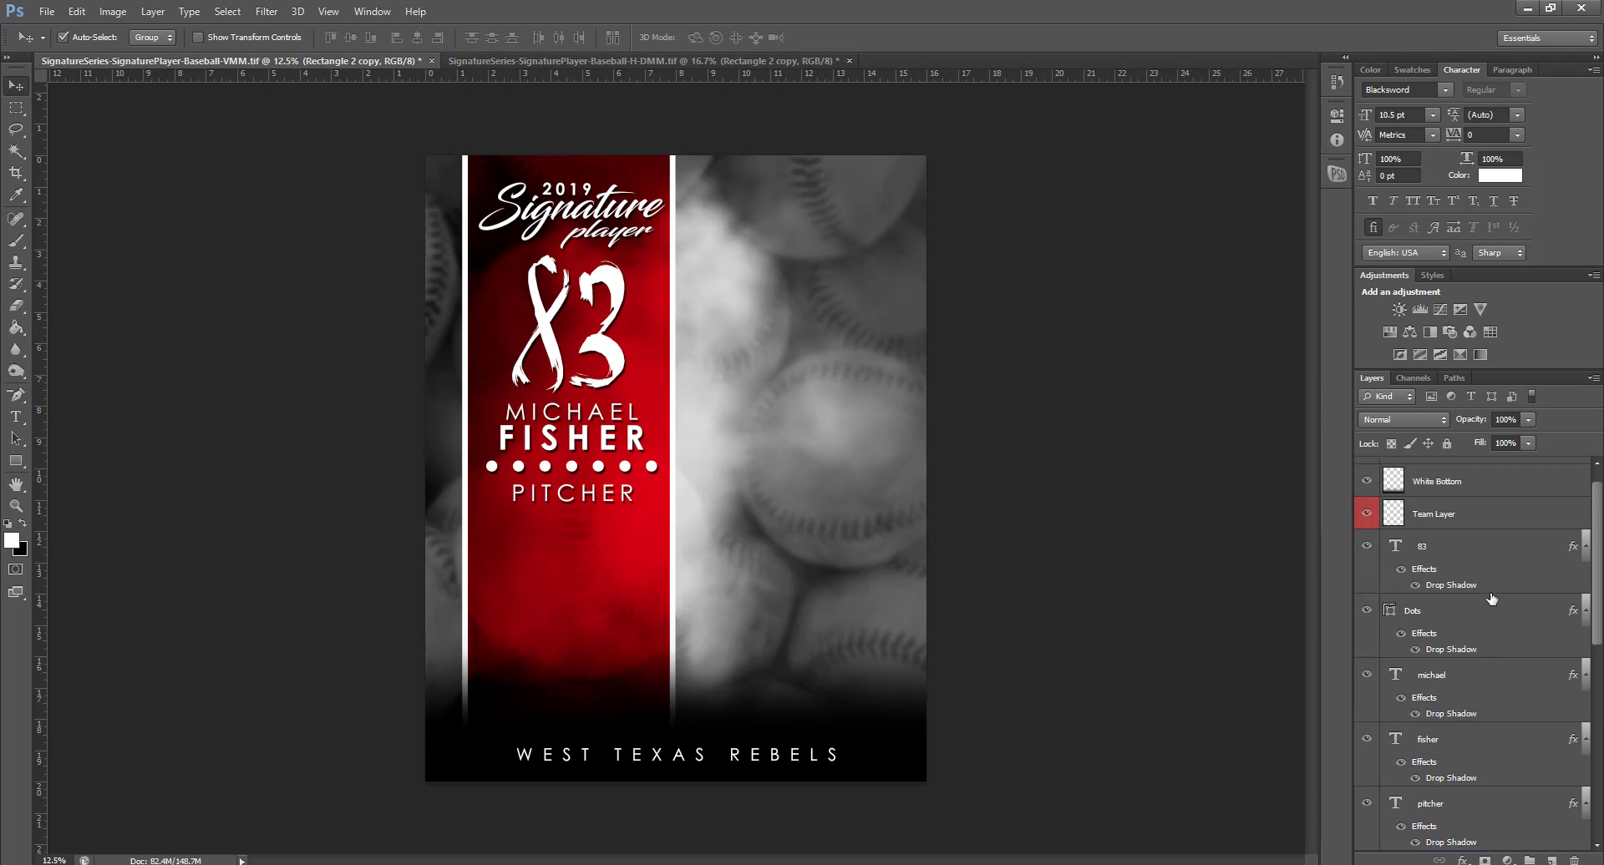
scroll(1491, 598, "up", 1)
scroll(1491, 598, "down", 4)
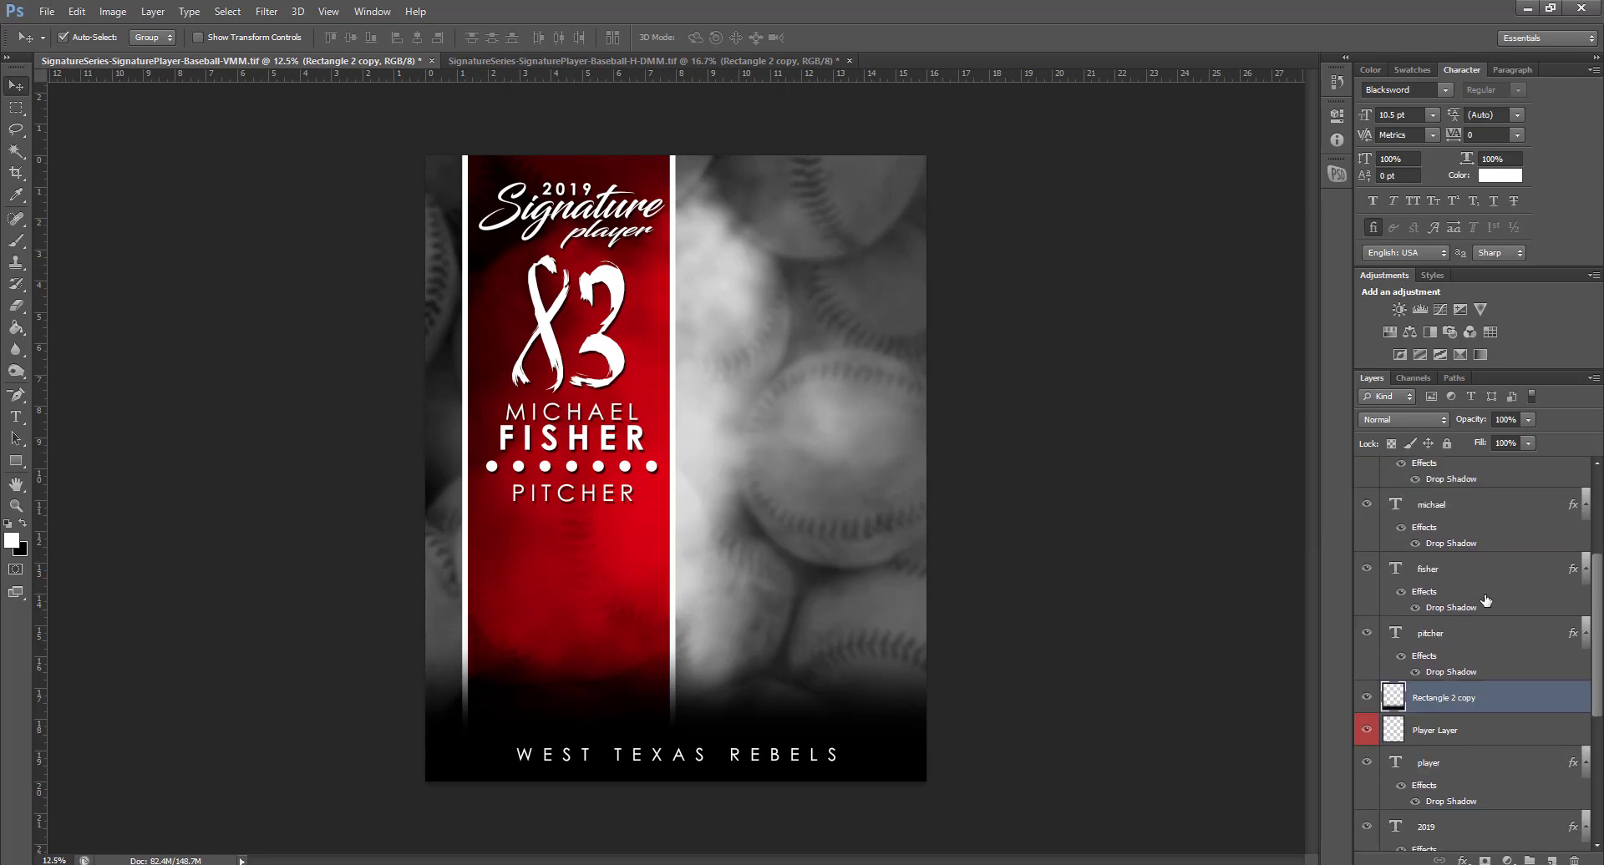
Drop the team photo above Team Layer and move it to the bottom, above WEST TEXAS REBELS
left_click(1462, 697)
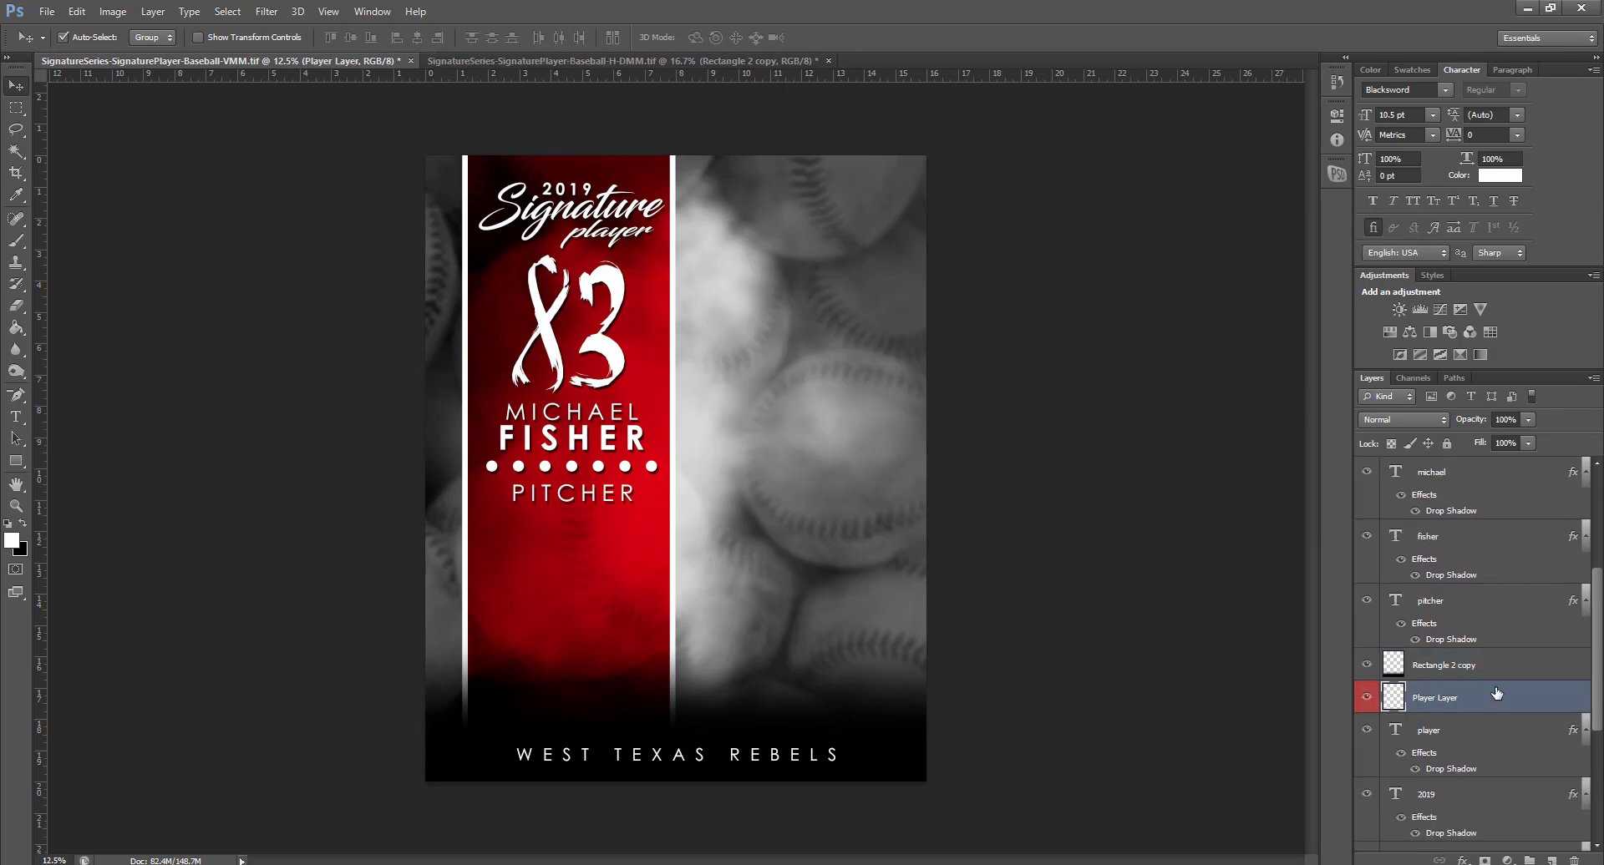
scroll(1496, 693, "up", 4)
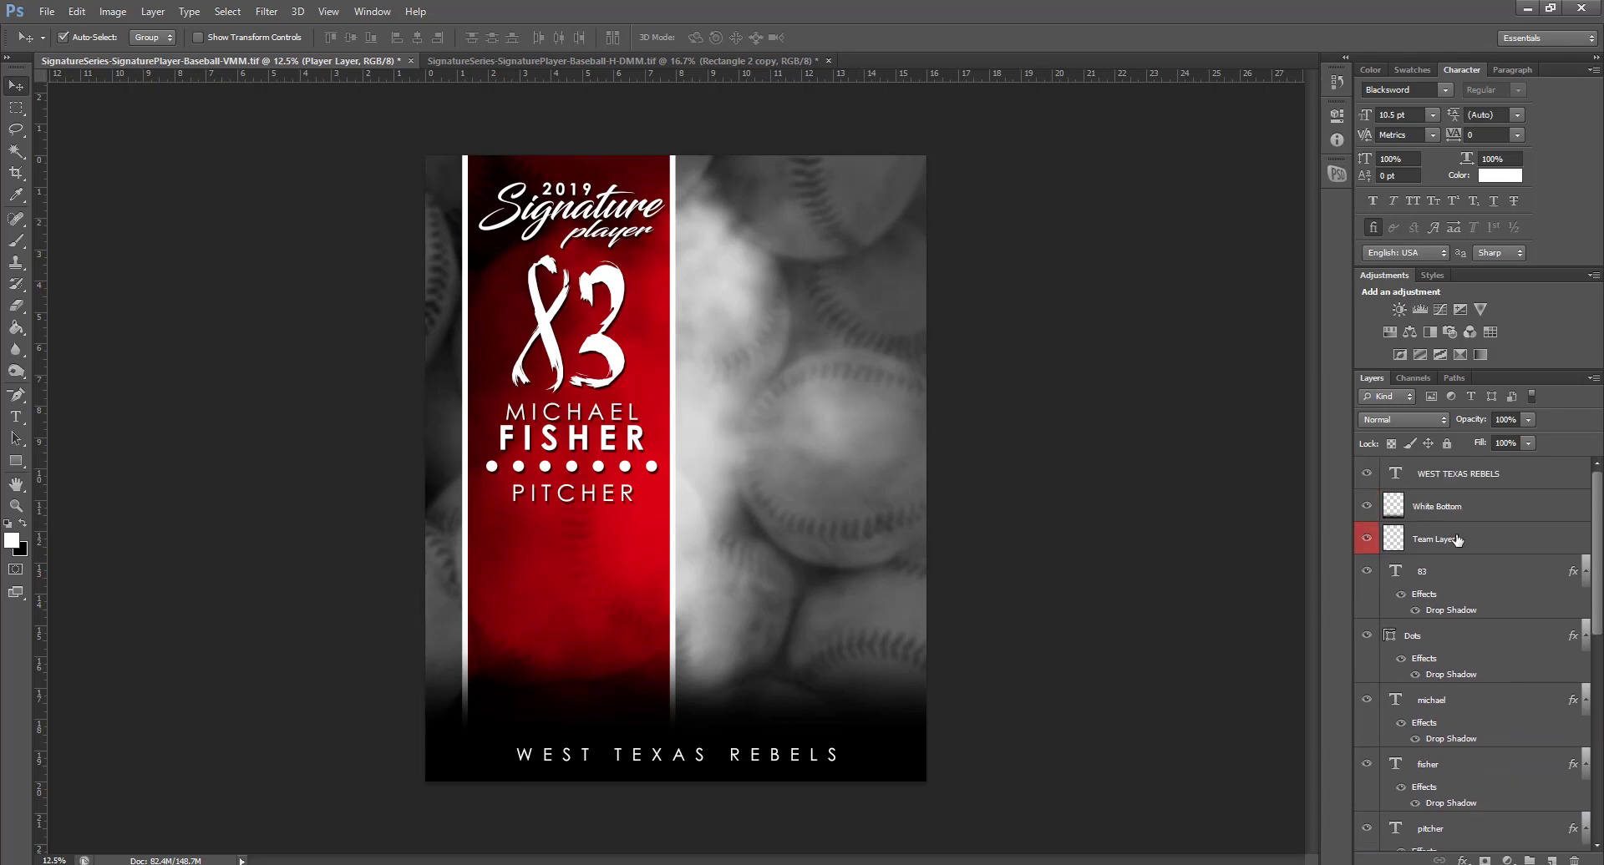
left_click(1462, 542)
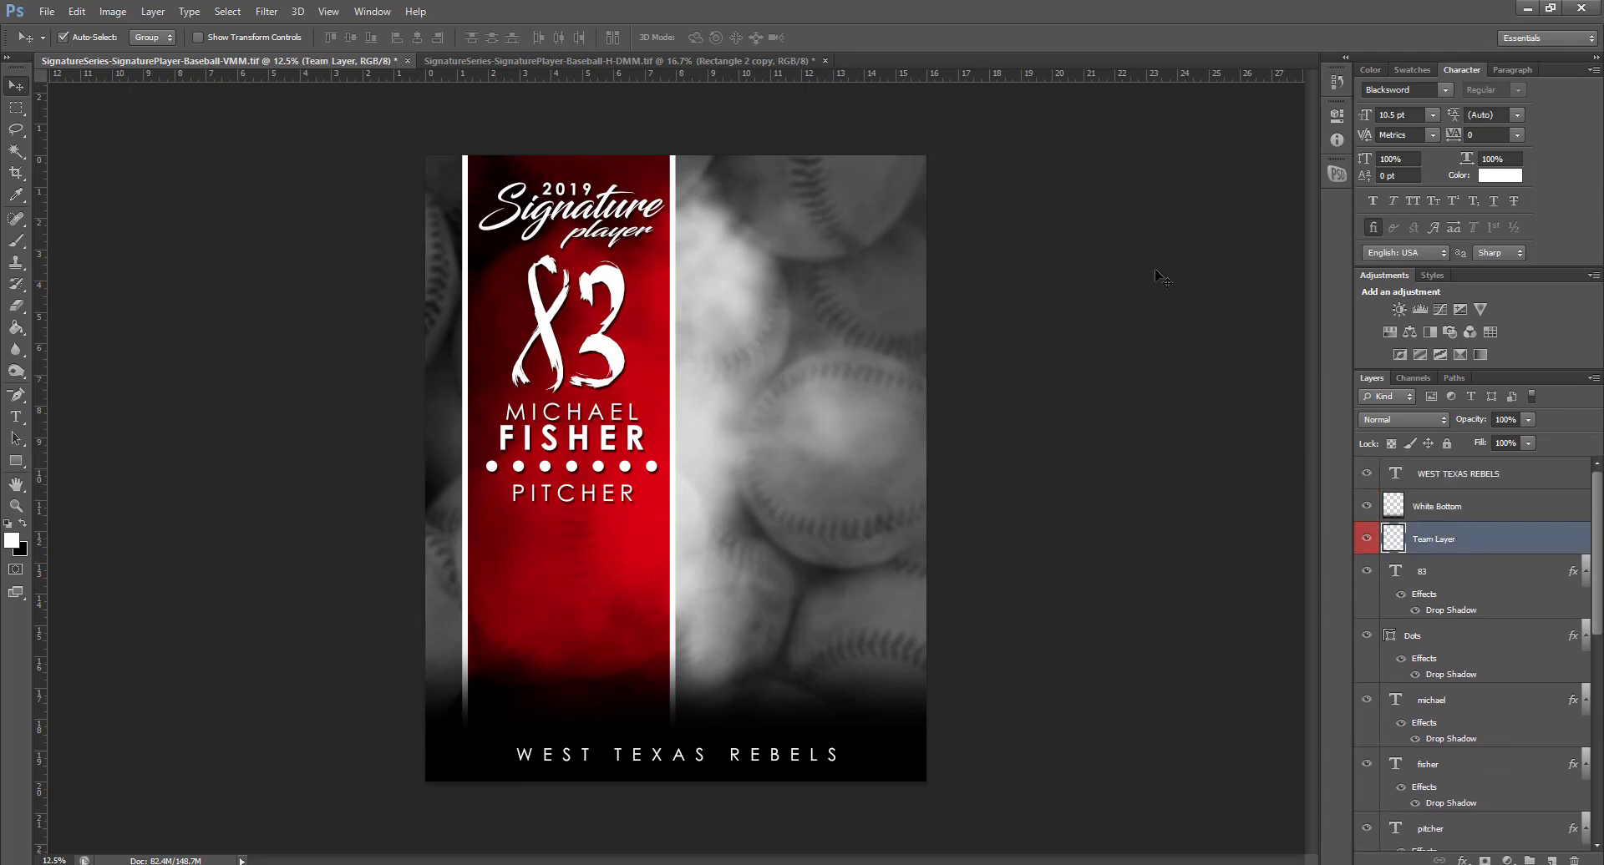
left_click_drag(0, 411, 649, 411)
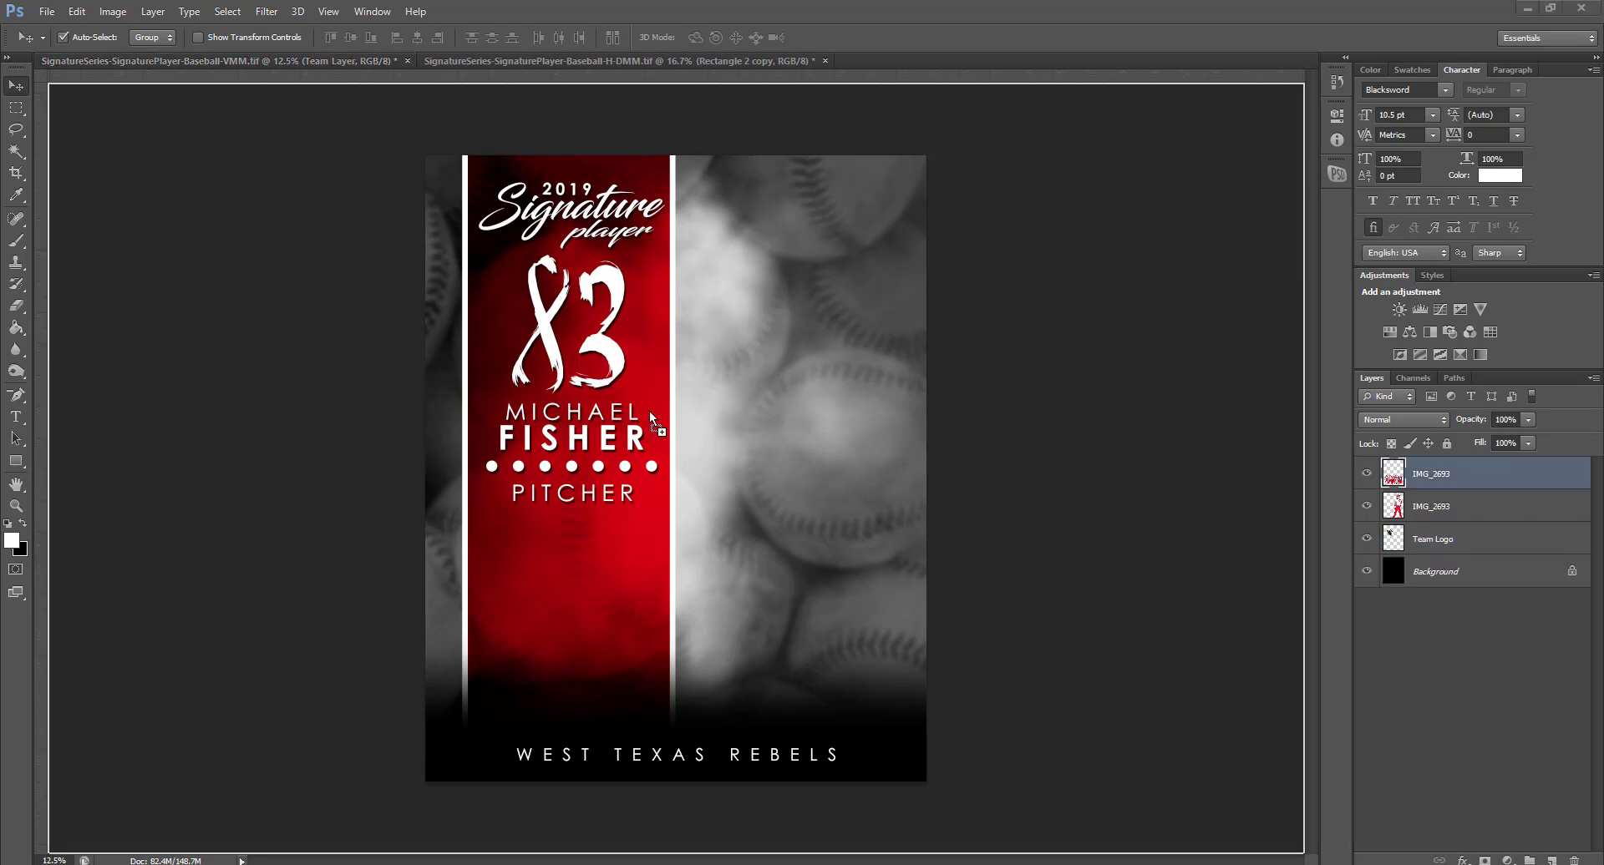
left_click_drag(675, 551, 687, 556)
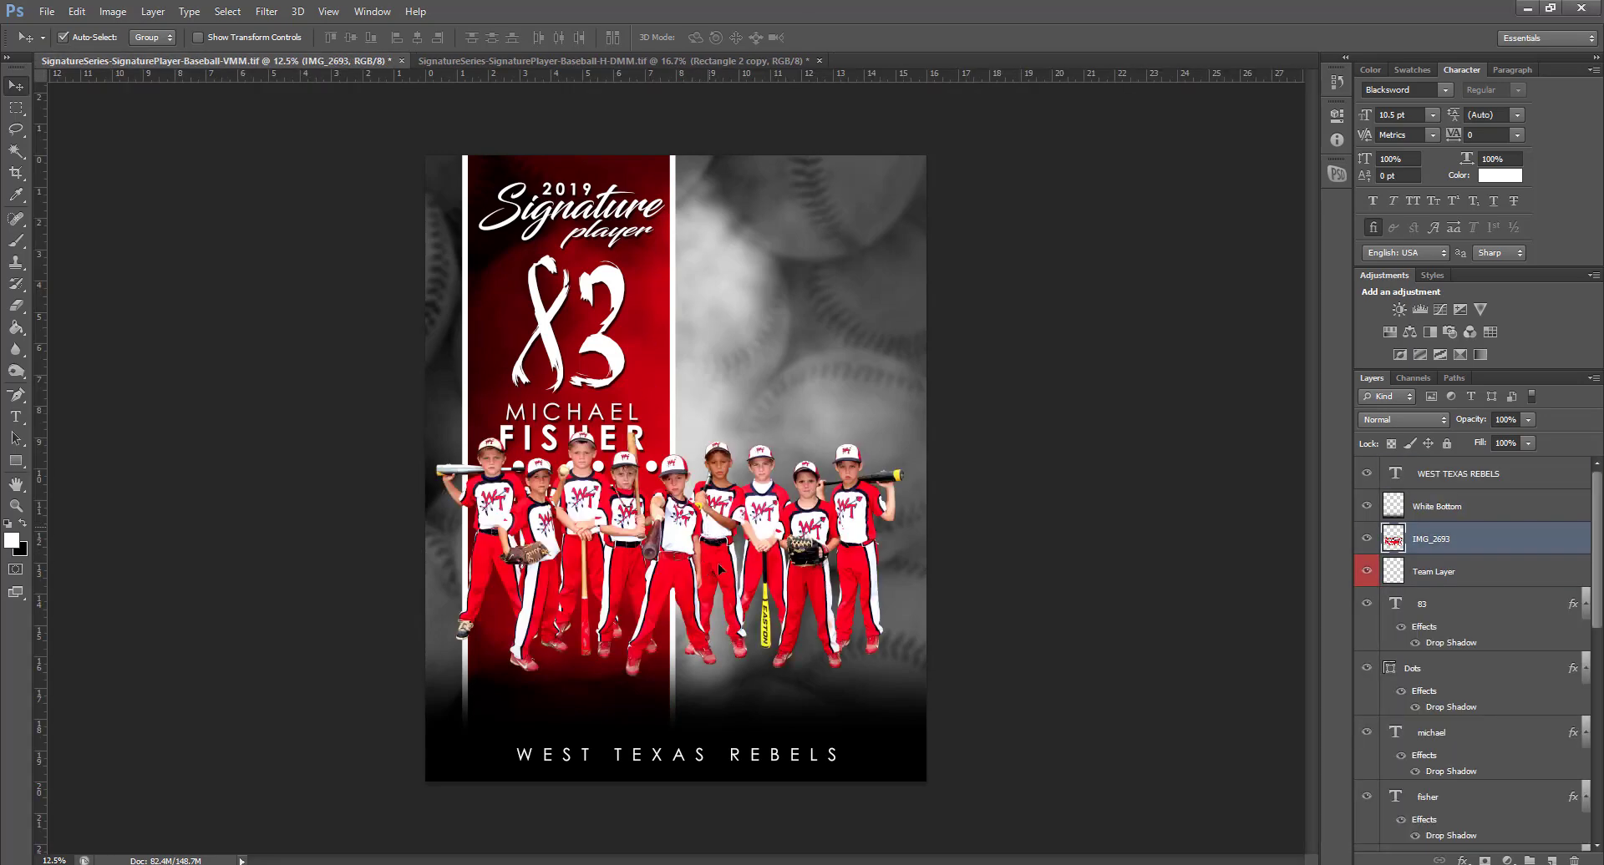
left_click_drag(718, 487, 720, 636)
scroll(1379, 640, "down", 6)
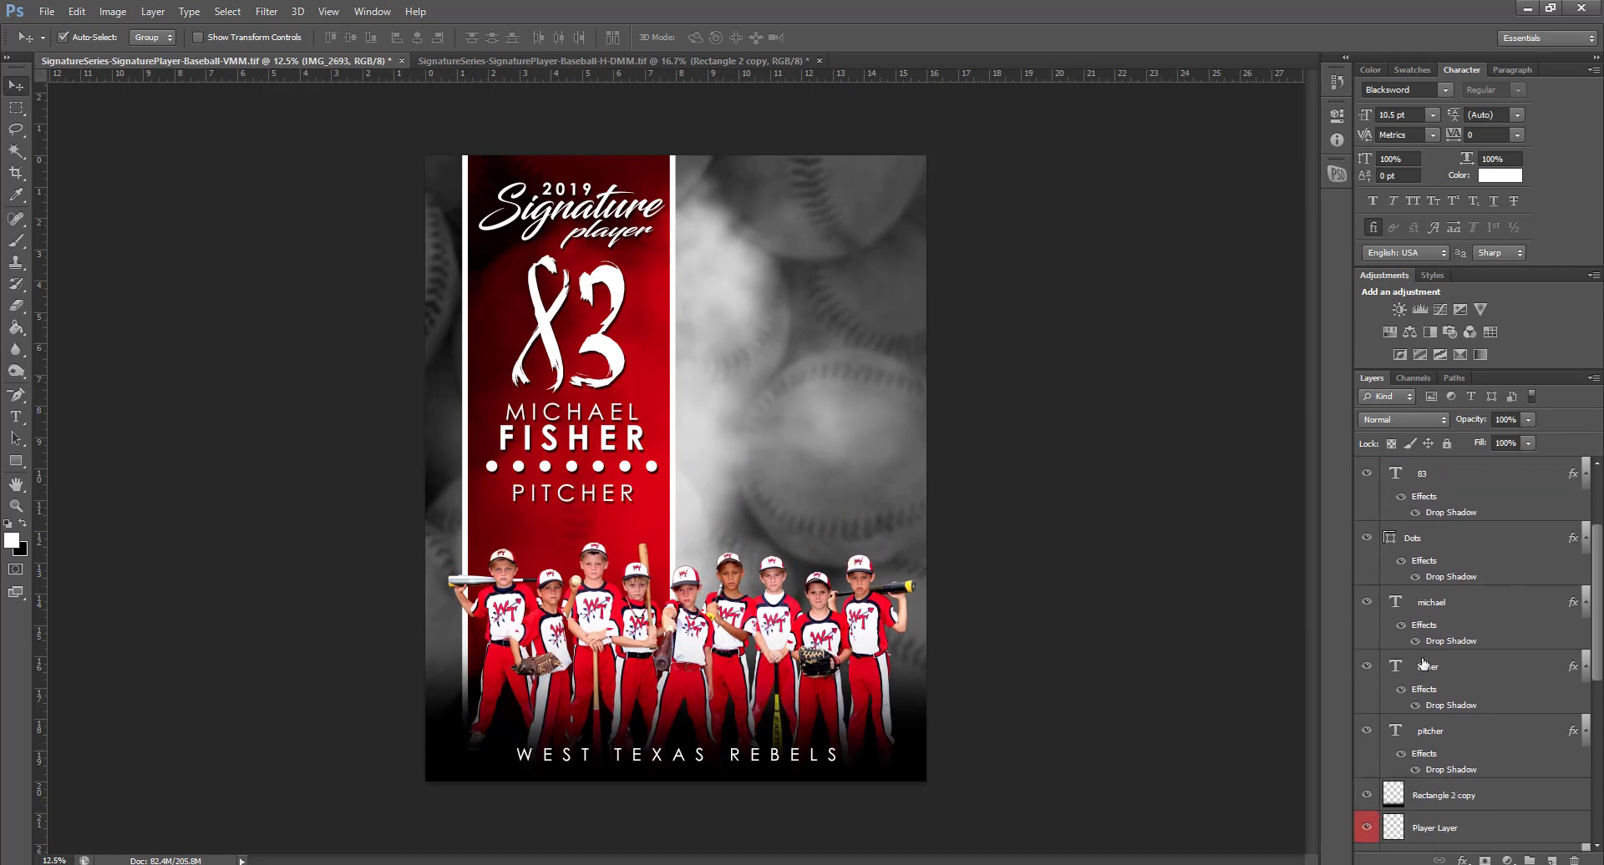
Add the player photo above Player Layer, enlarged to about 111.6% and lowered slightly
left_click(1431, 722)
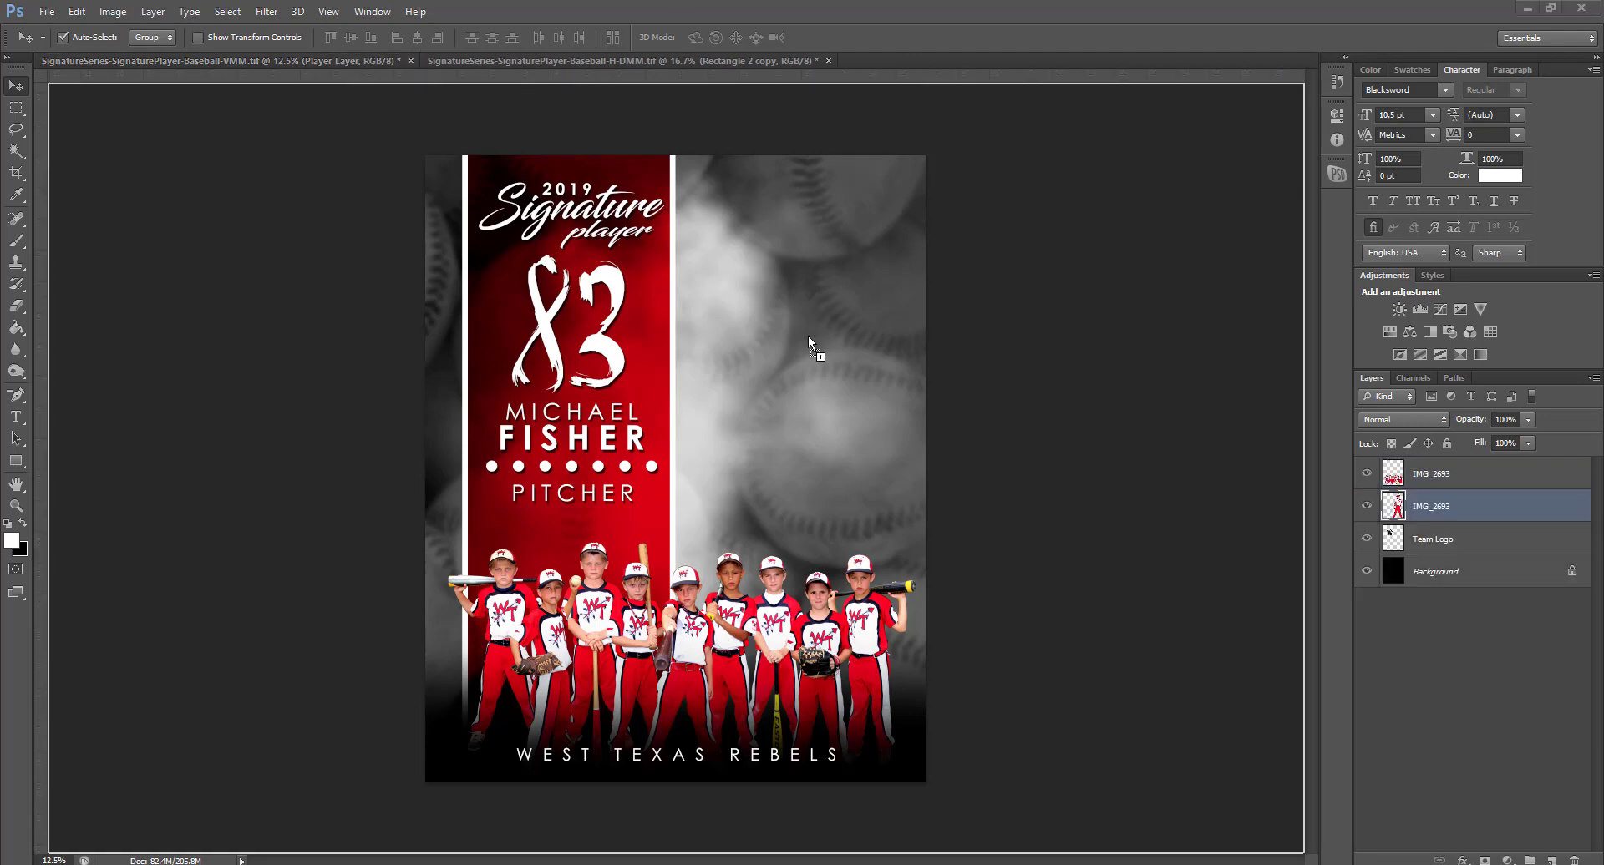
left_click_drag(808, 339, 810, 382)
key("ctrl+t")
left_click_drag(926, 194, 959, 159)
left_click_drag(829, 340, 820, 369)
key("Return")
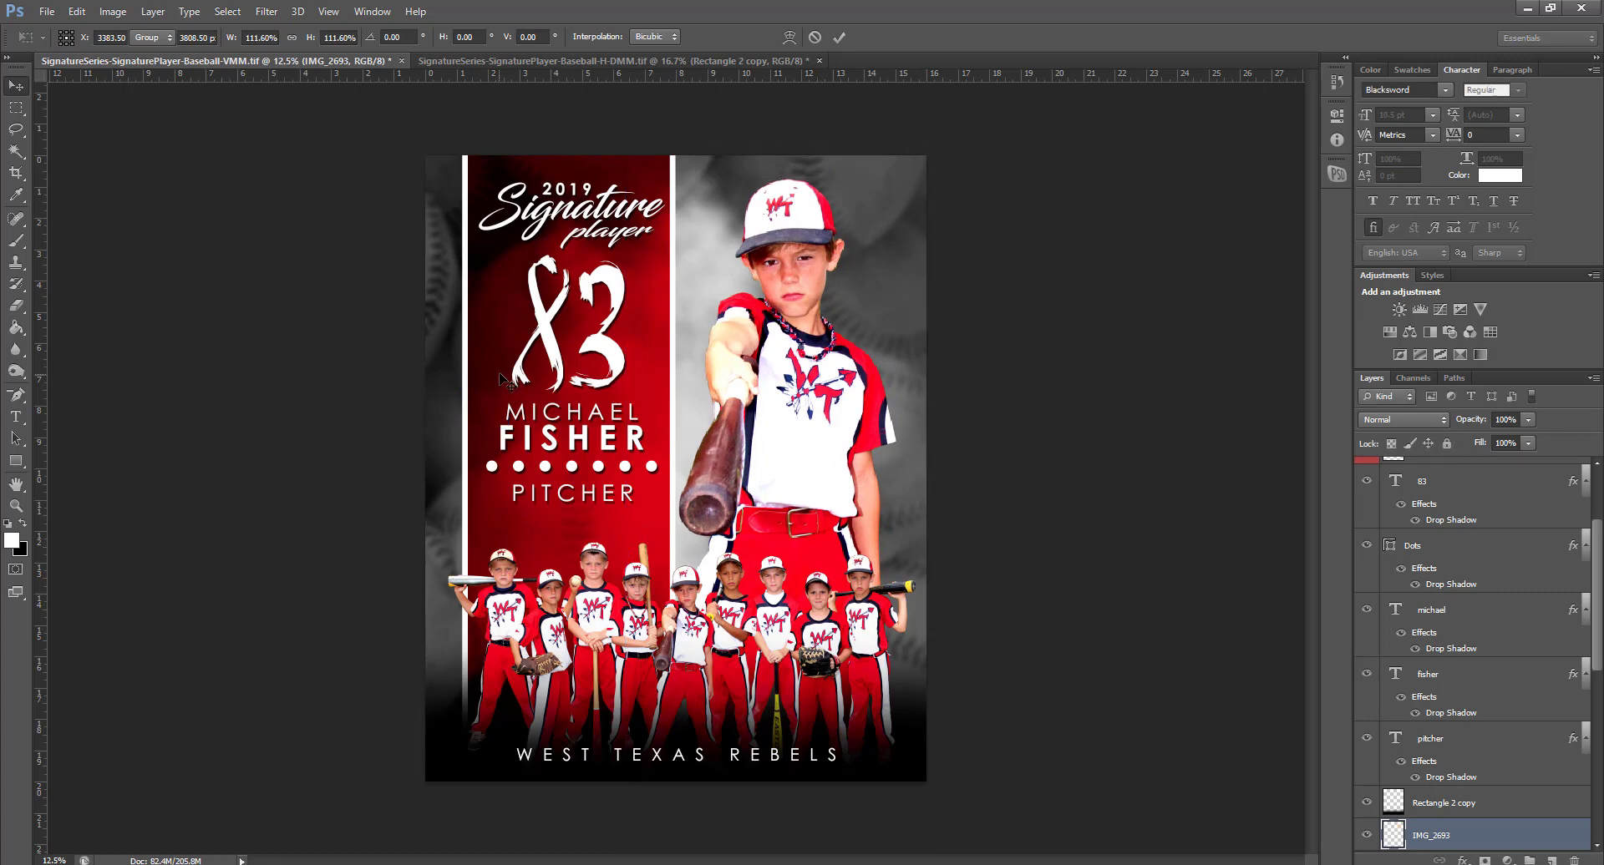
Close the vertical player poster without saving changes
left_click(495, 384)
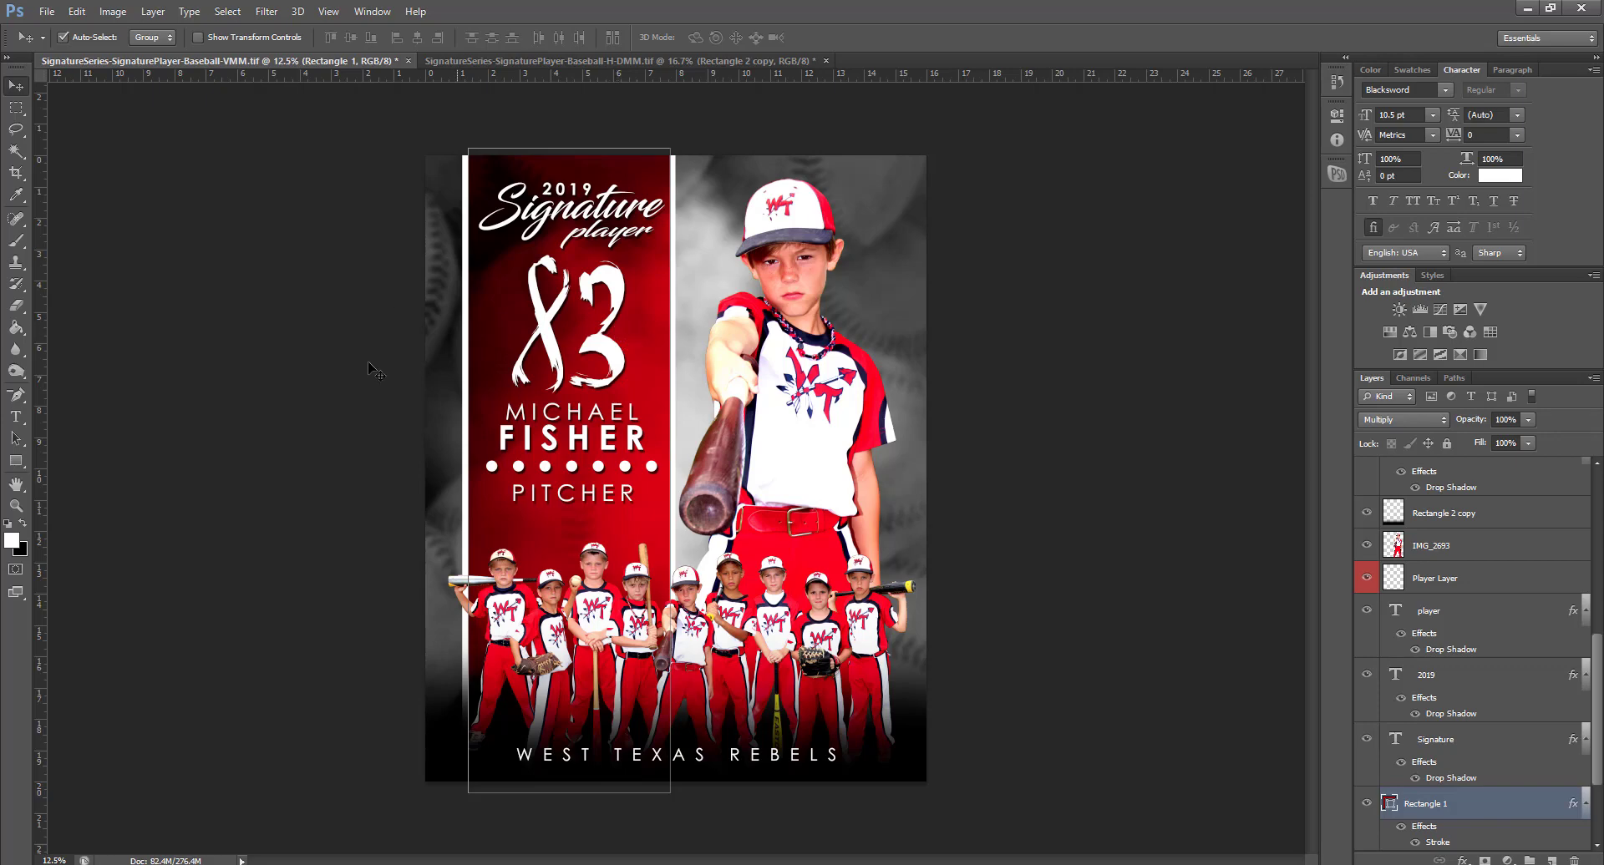
left_click(408, 61)
left_click(812, 334)
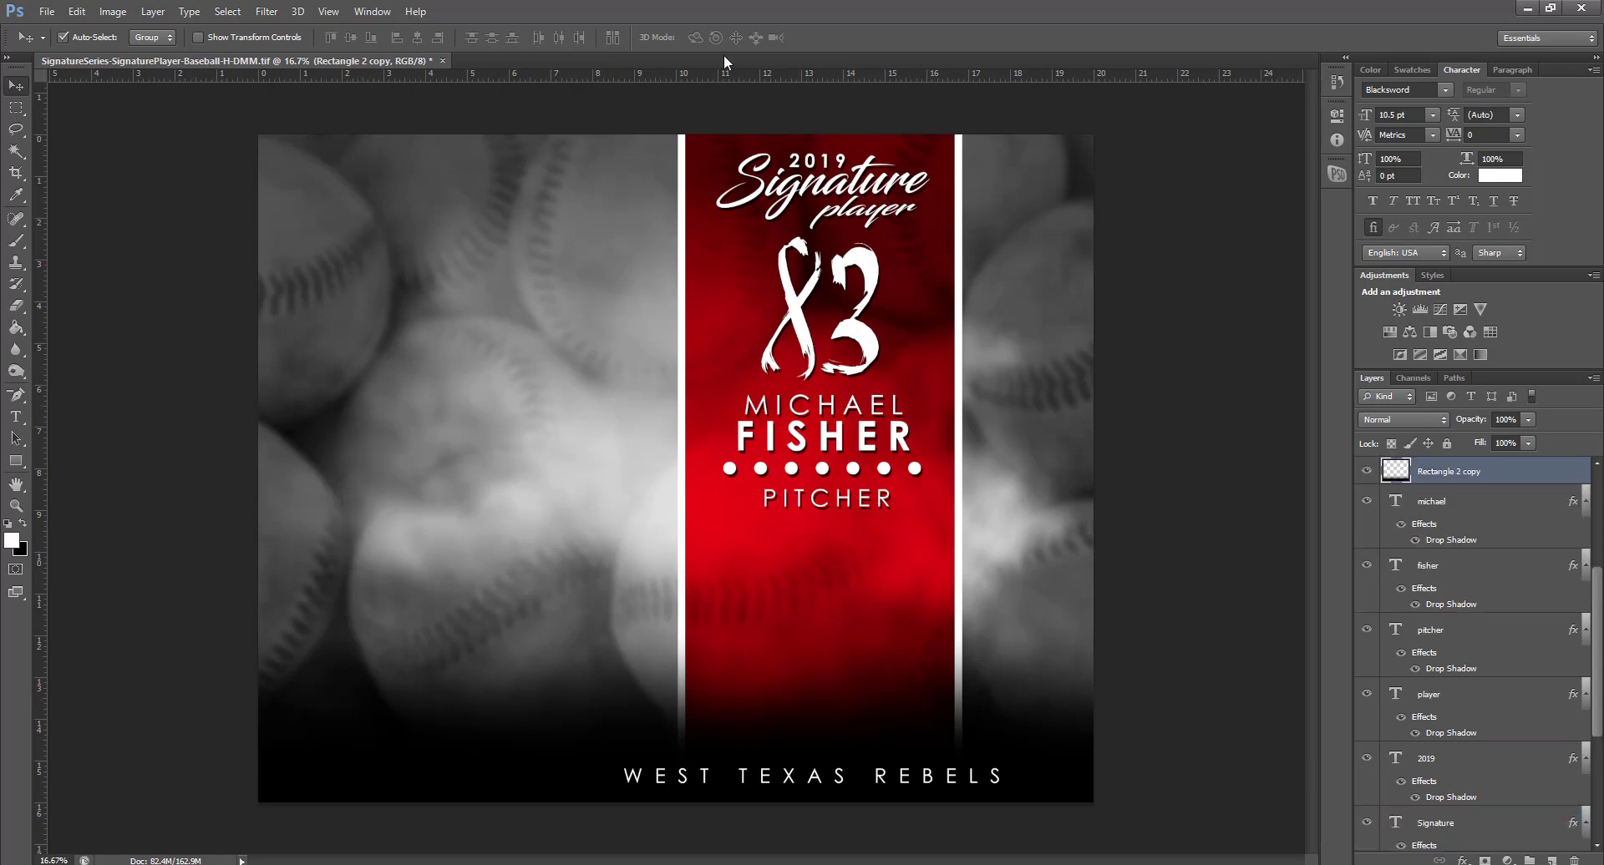
Bring the player photo in above the Player Layer, left of the red panel
left_click(665, 419)
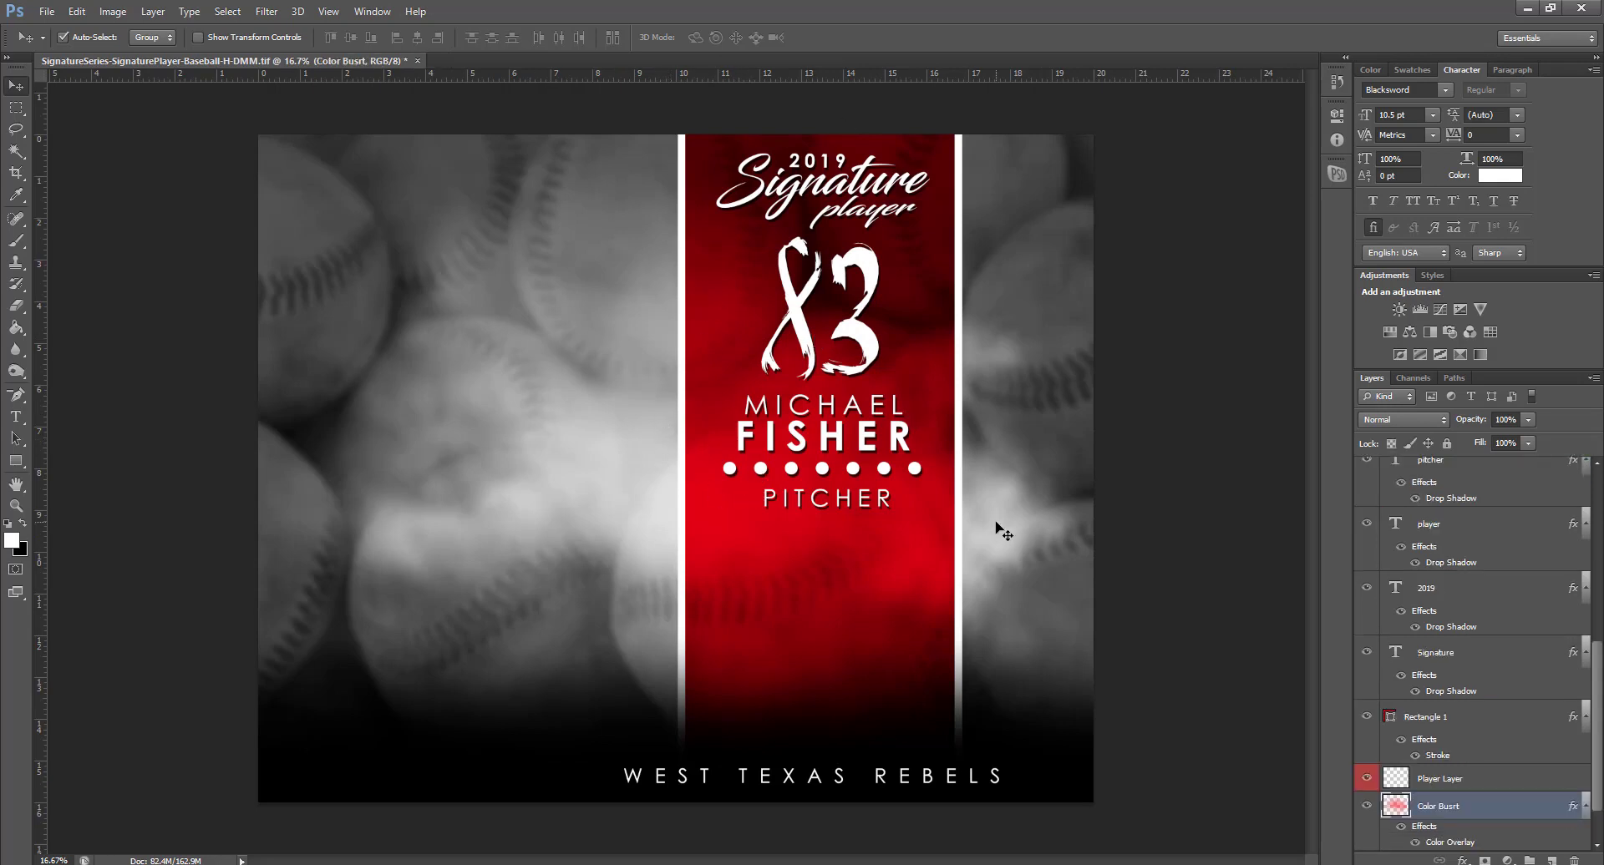
left_click(1452, 777)
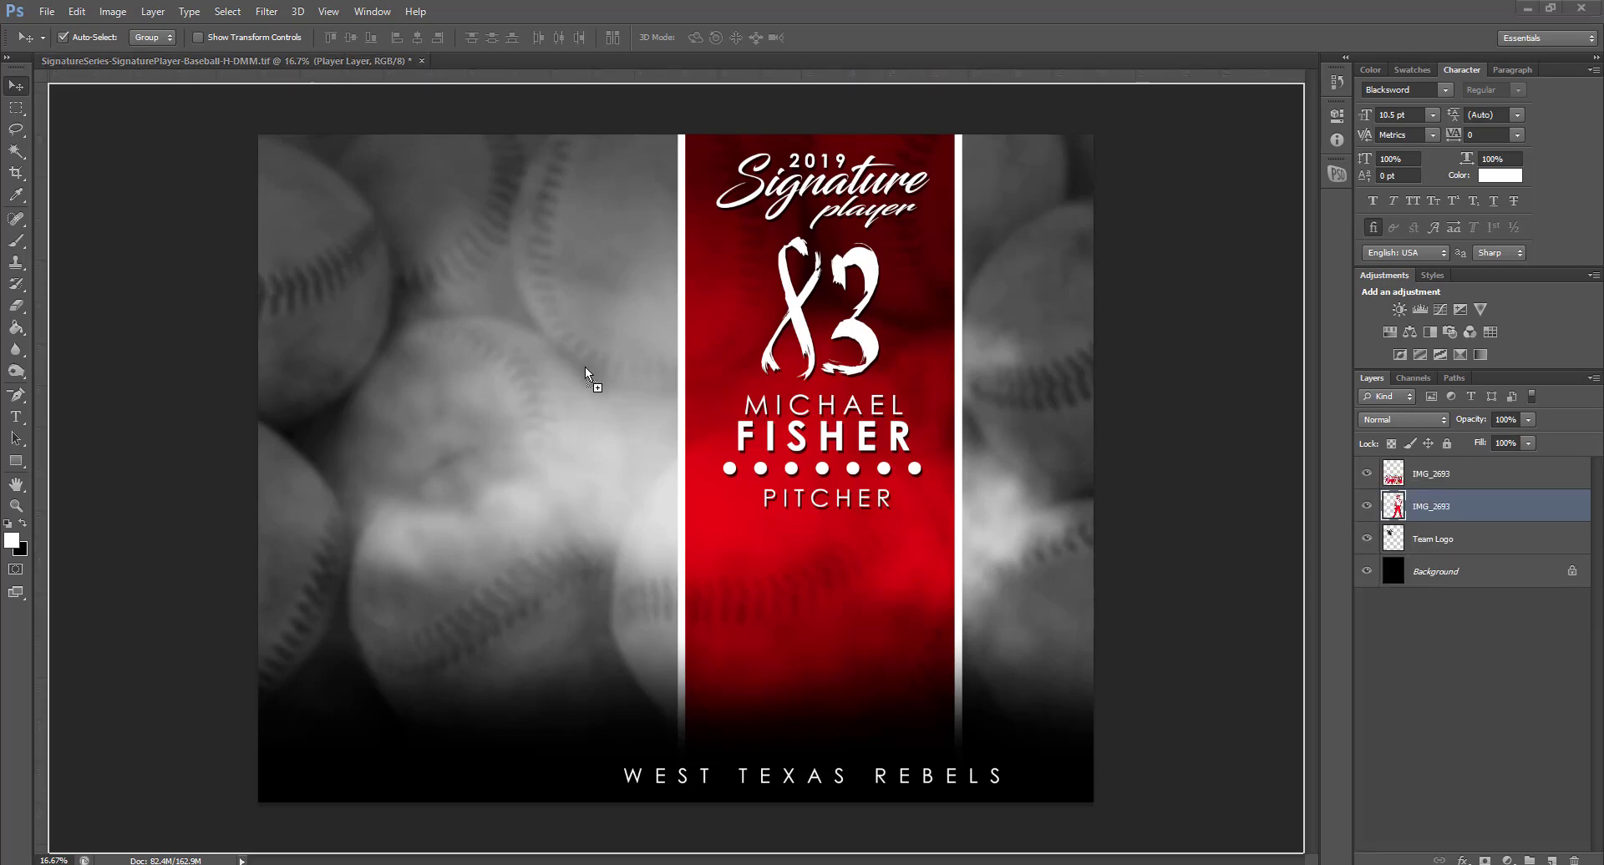
left_click_drag(585, 368, 495, 444)
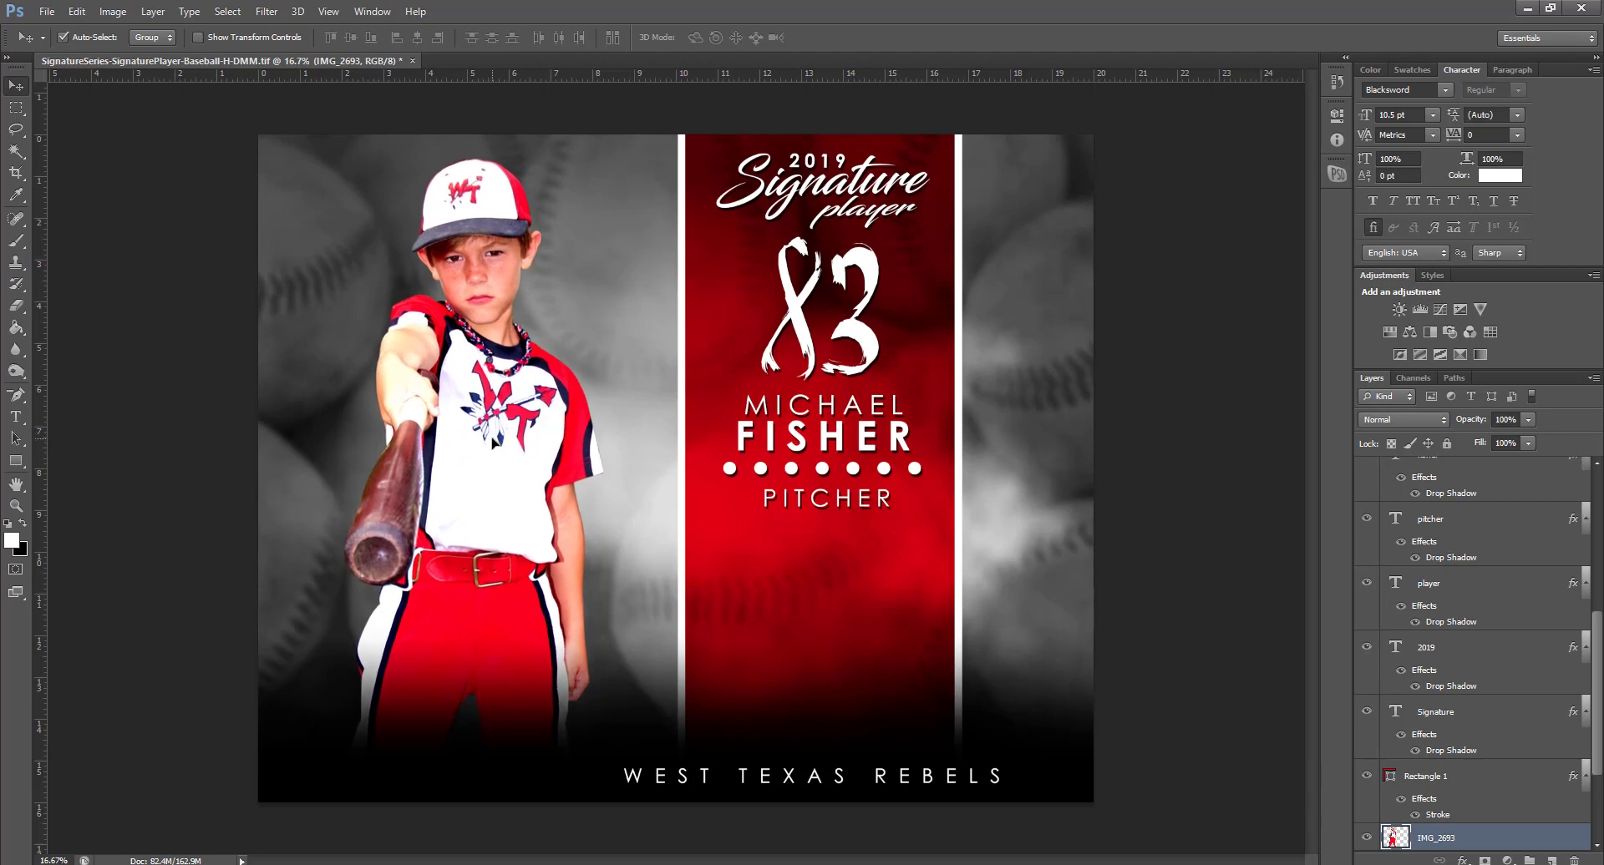
Place the team photo above Team Layer at the lower centre and nudge WEST TEXAS REBELS left
scroll(1461, 773, "down", 3)
scroll(1462, 775, "up", 6)
scroll(1461, 775, "up", 3)
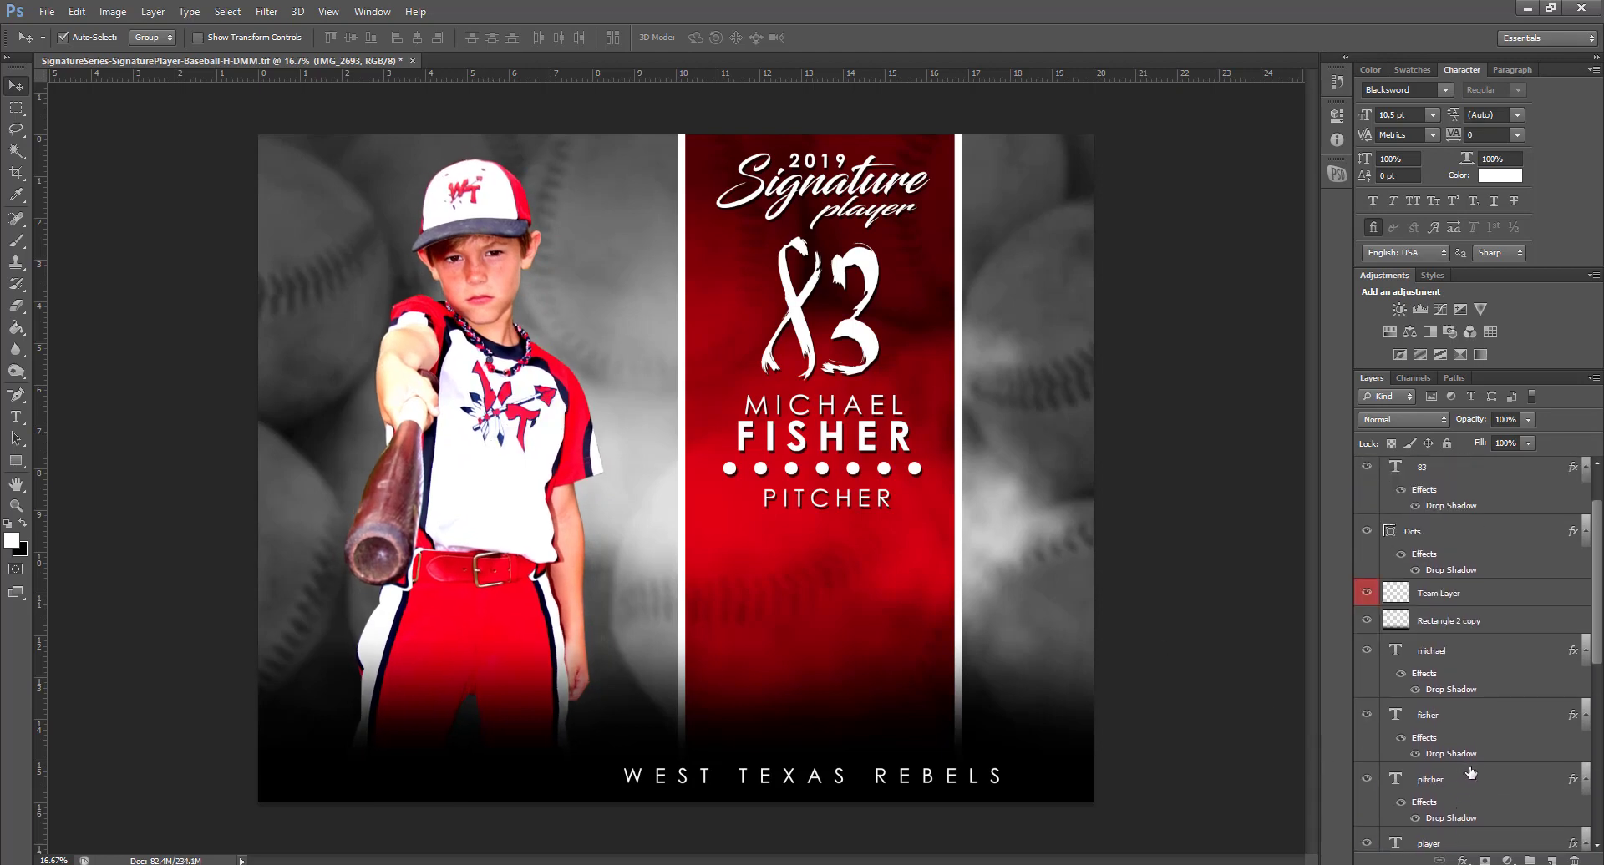
left_click(1493, 595)
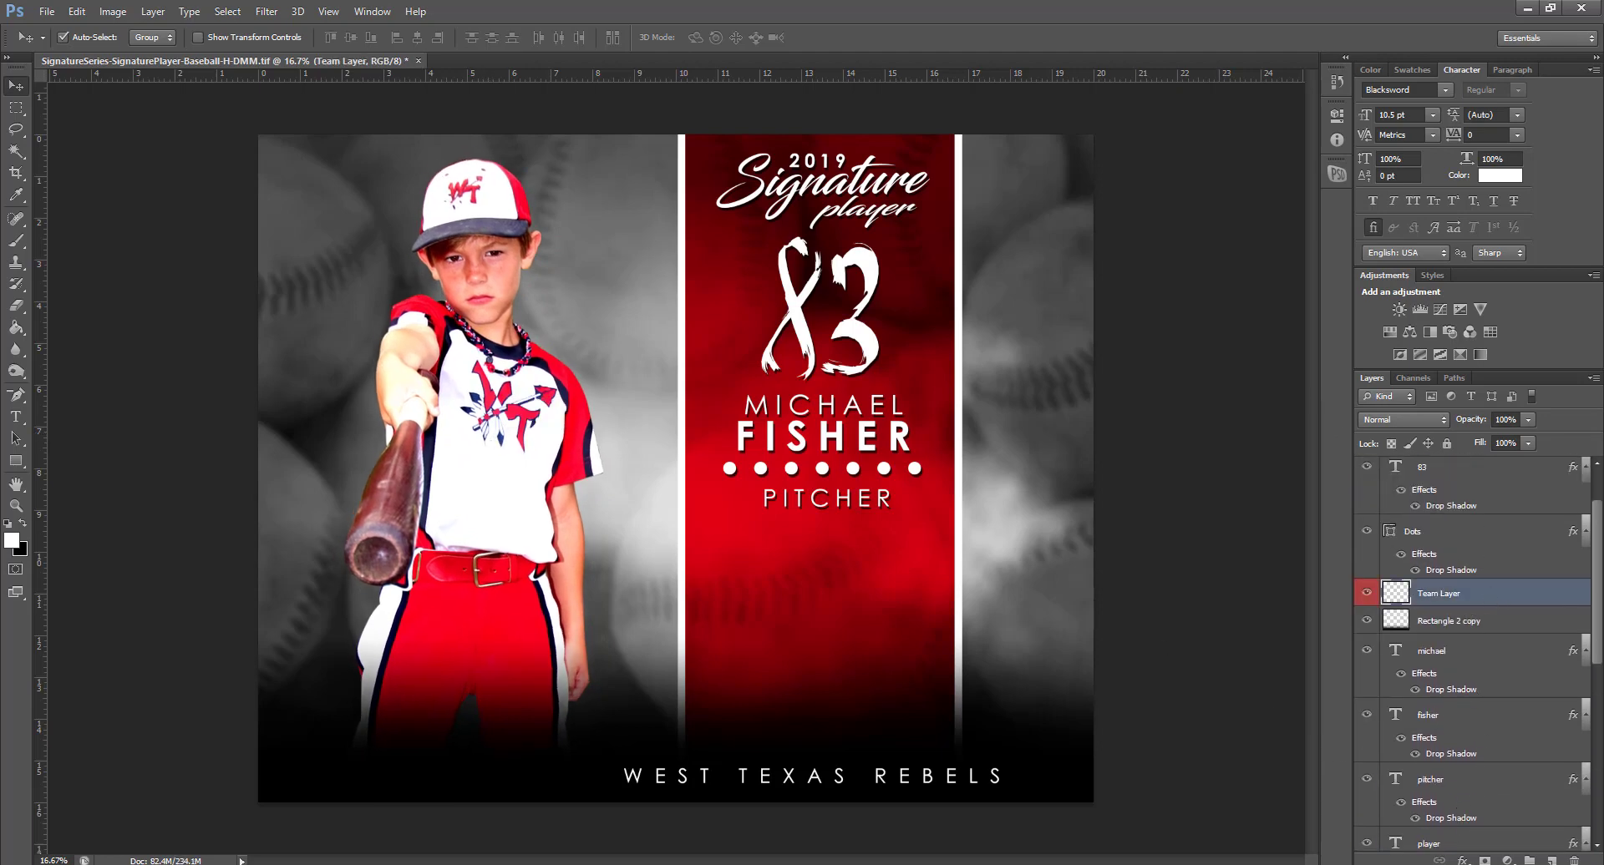
left_click_drag(773, 550, 905, 625)
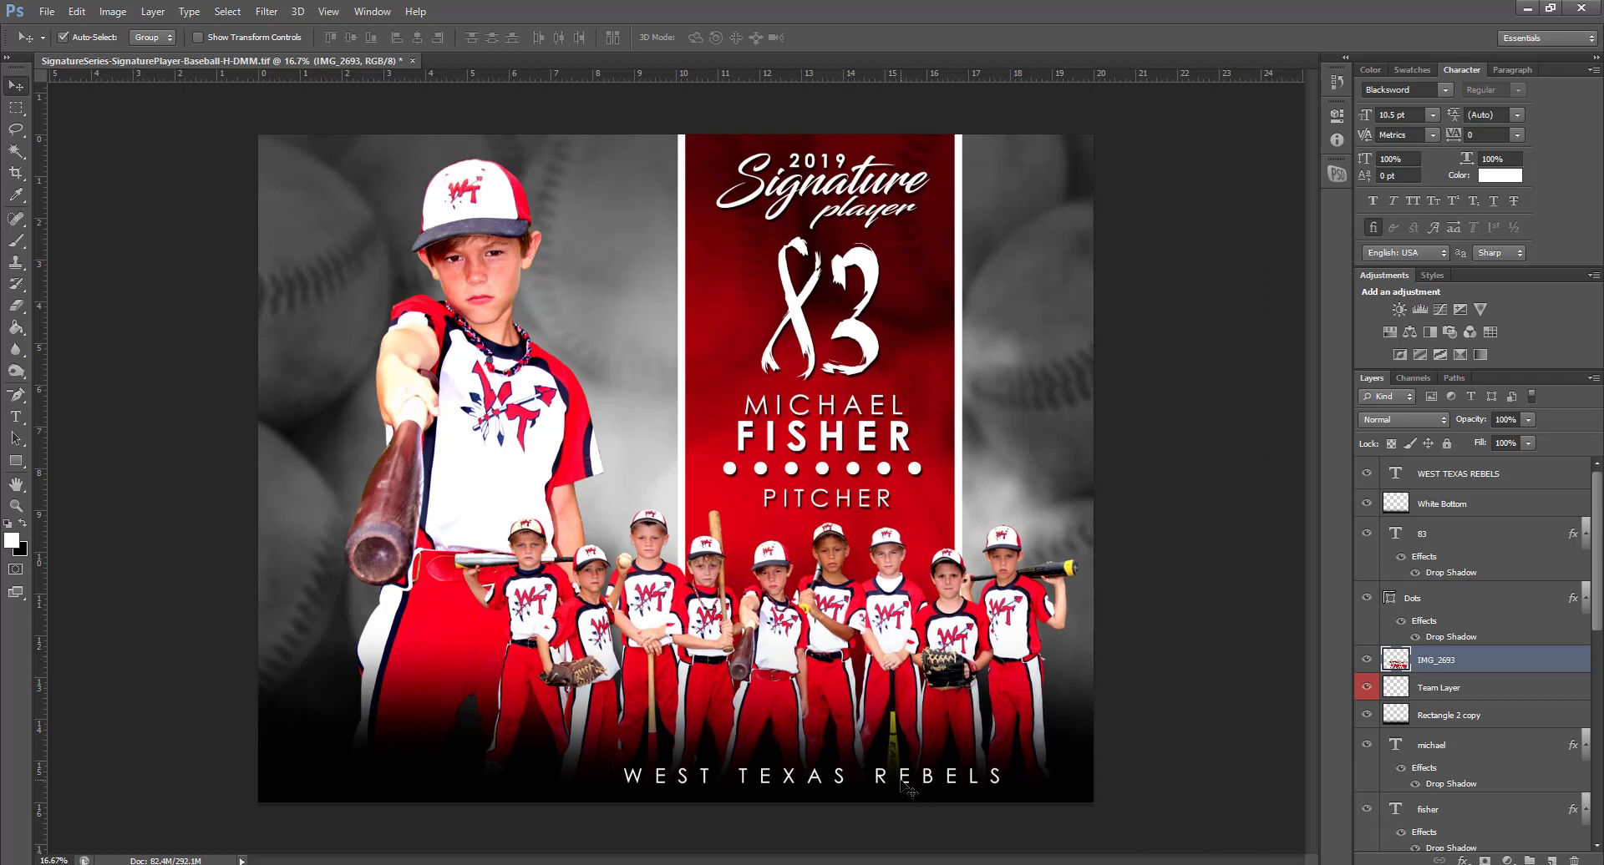
left_click_drag(903, 778, 866, 776)
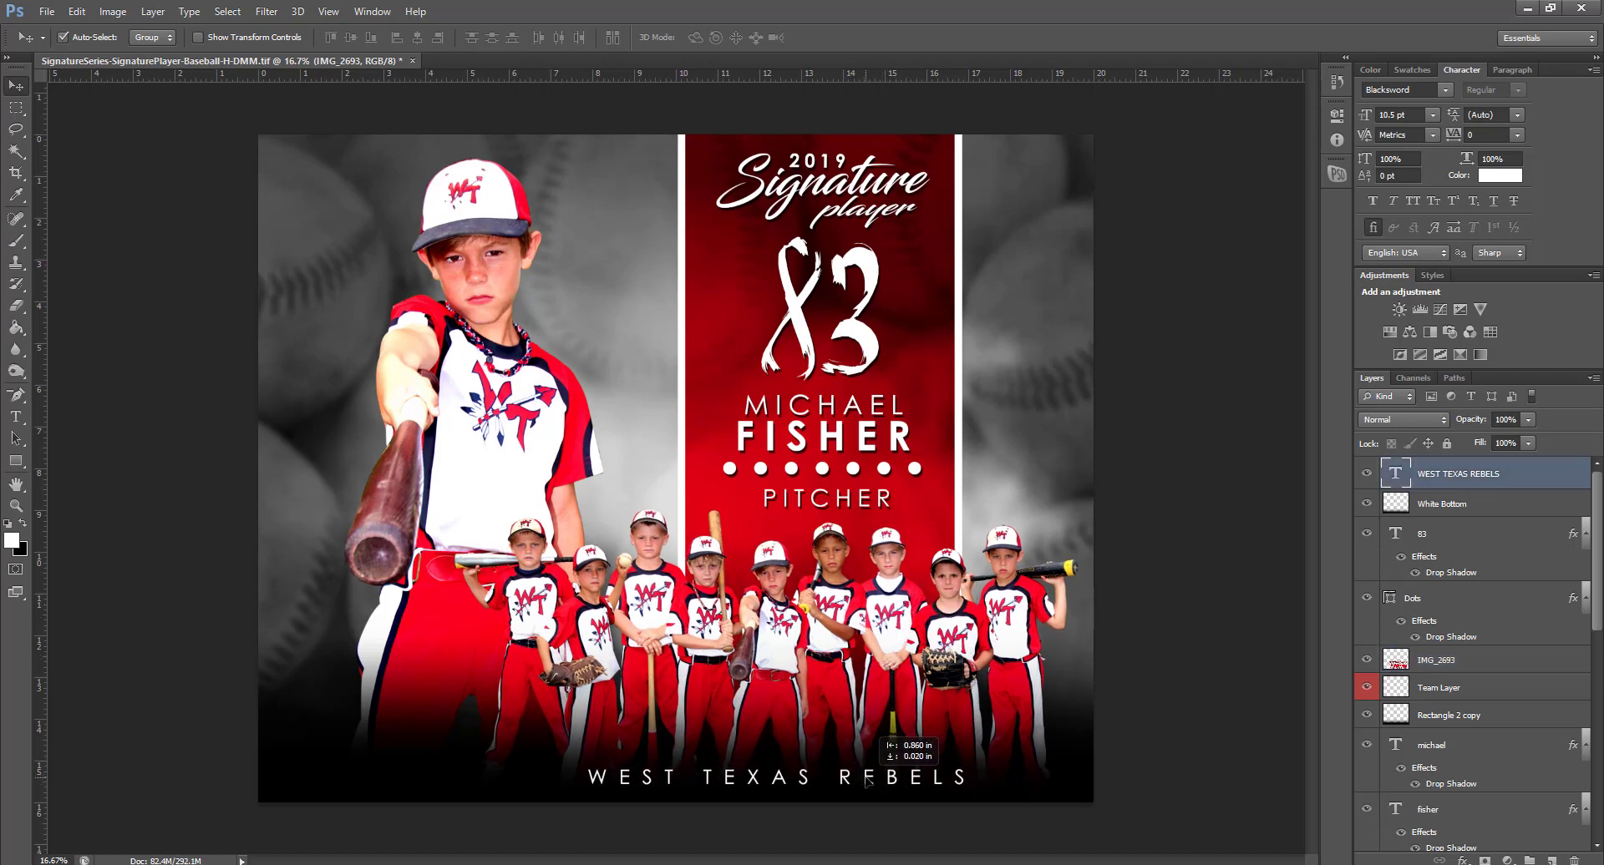